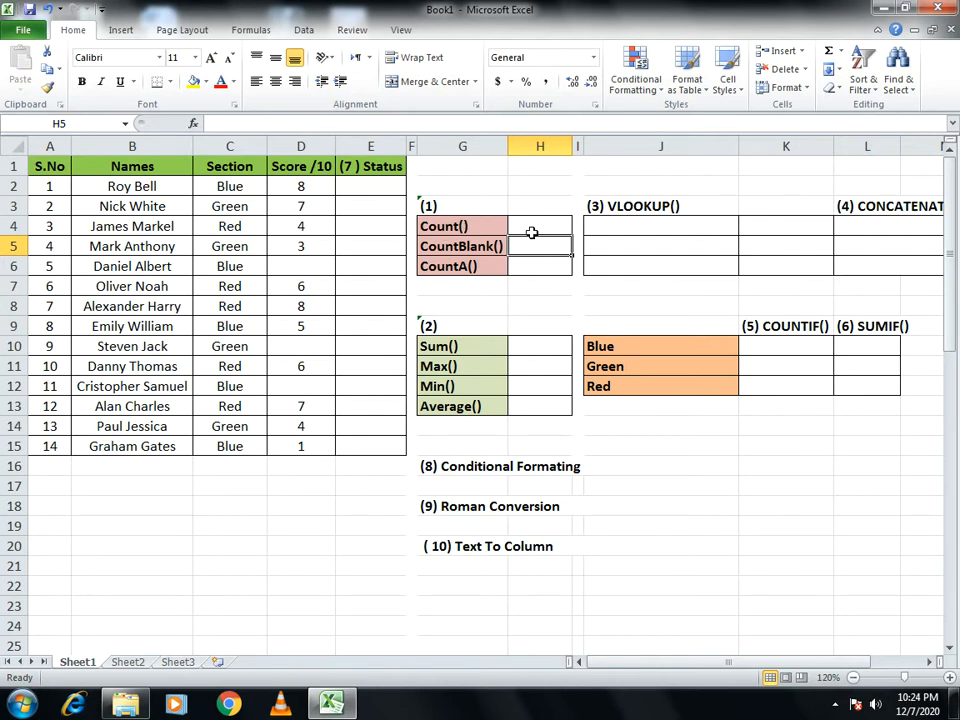
- Enter a COUNT formula over the scores D2:D15 in cell H4, beside the Count() label
click(531, 230)
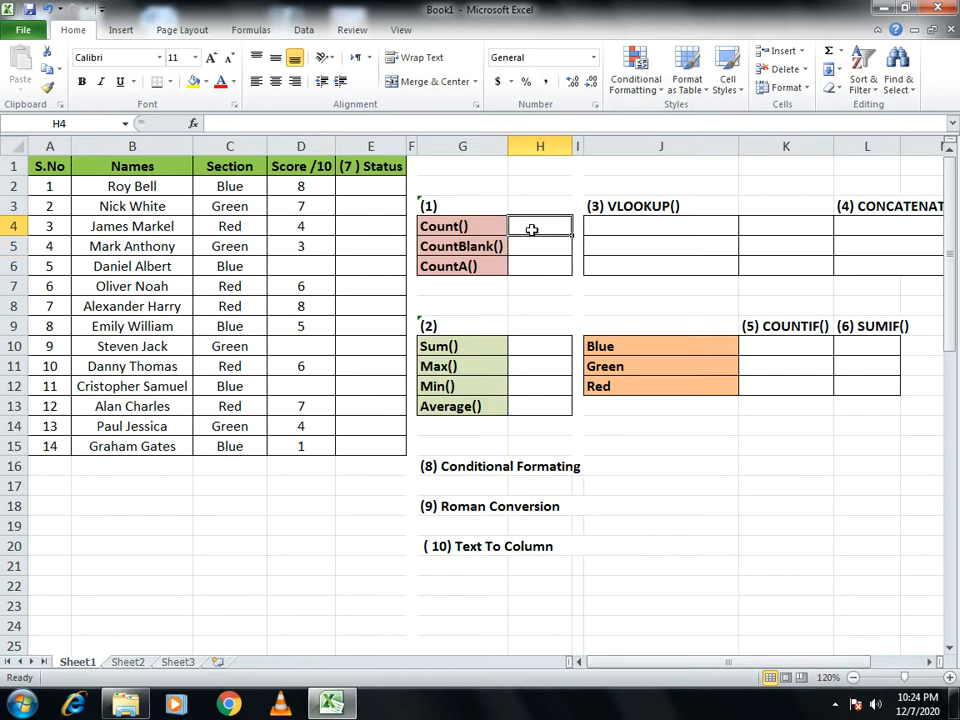
text(=cou)
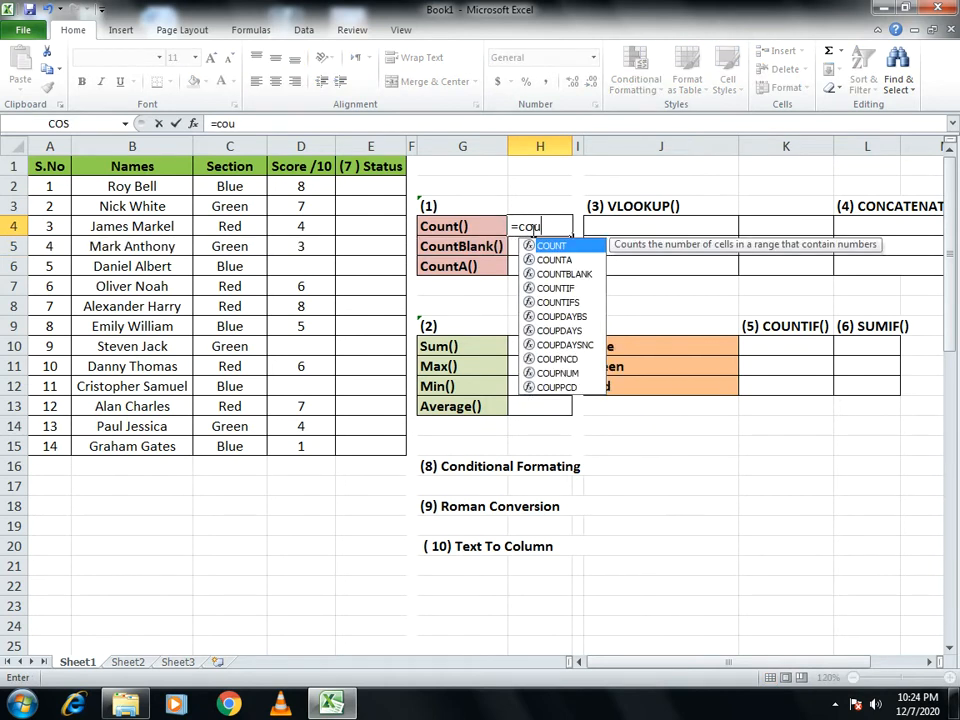
text(nt()
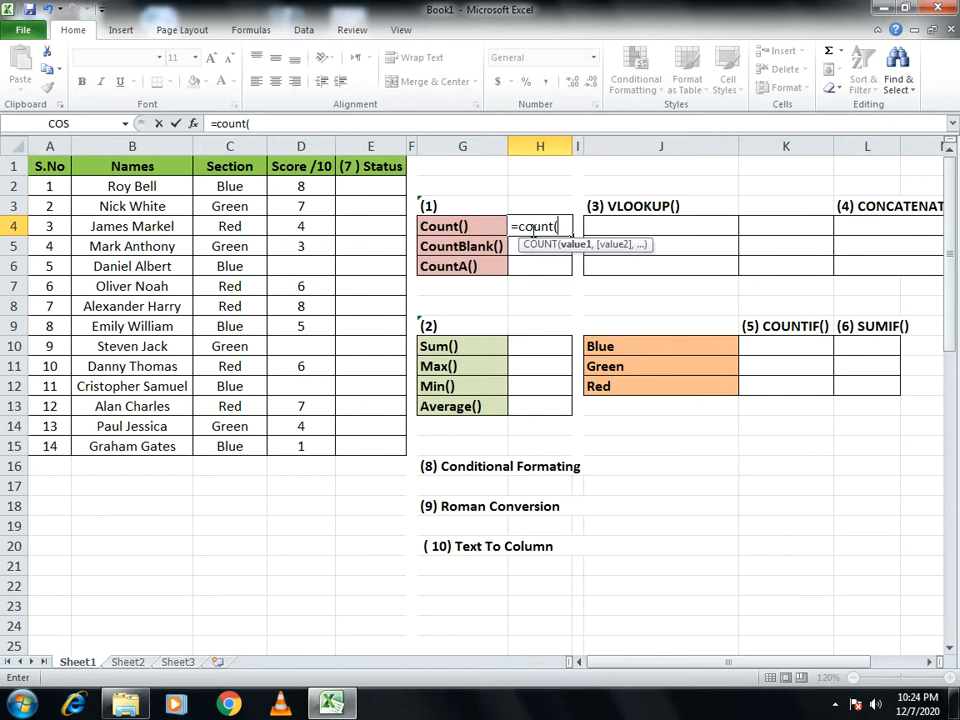
drag(274, 186, 278, 438)
text())
key(Return)
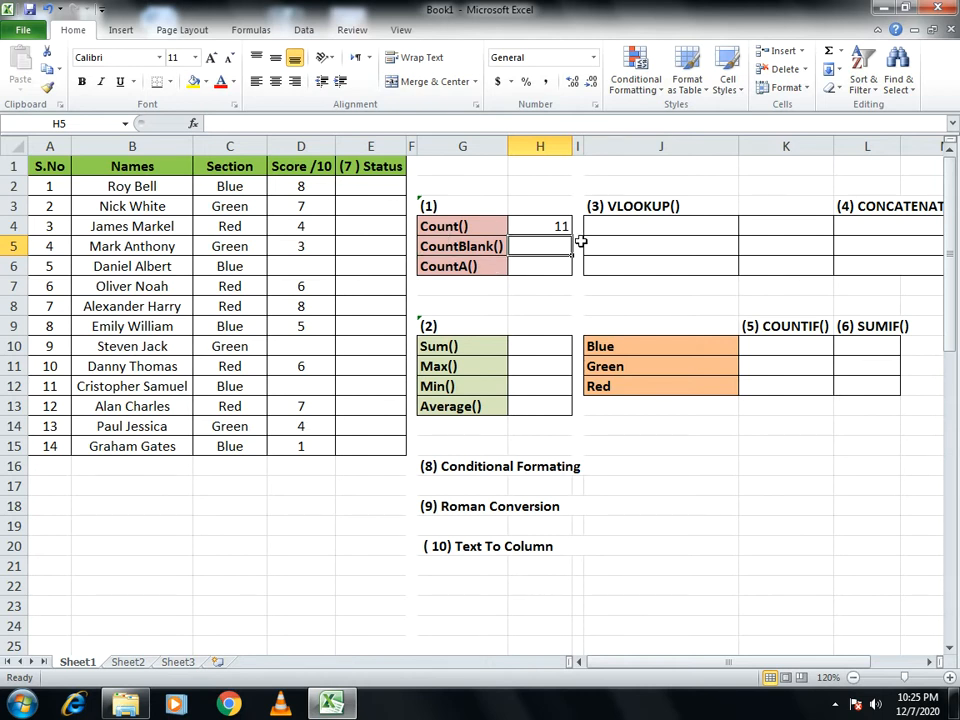
- Enter a COUNTBLANK formula over the scores D2:D15 in cell H5, beside the CountBlank() label
text(=count)
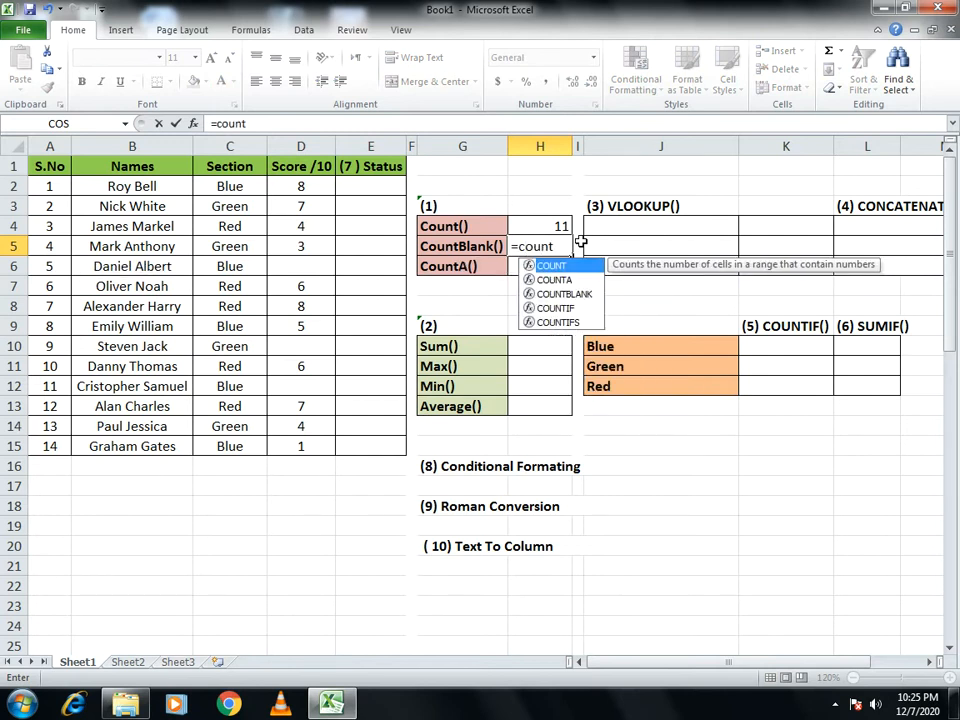
text(blank)
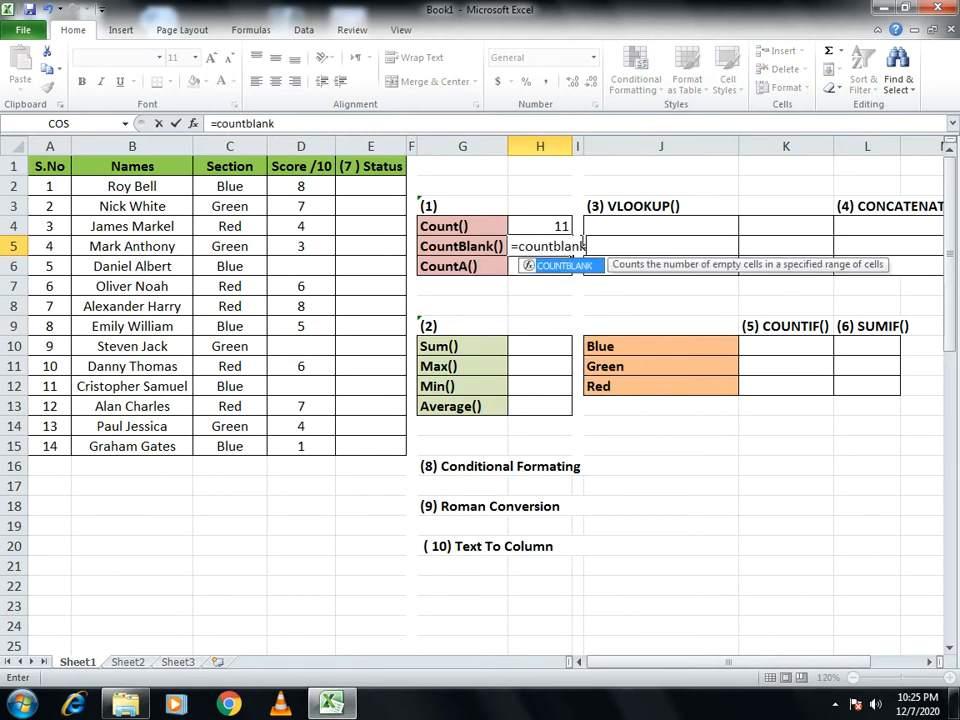
text(()
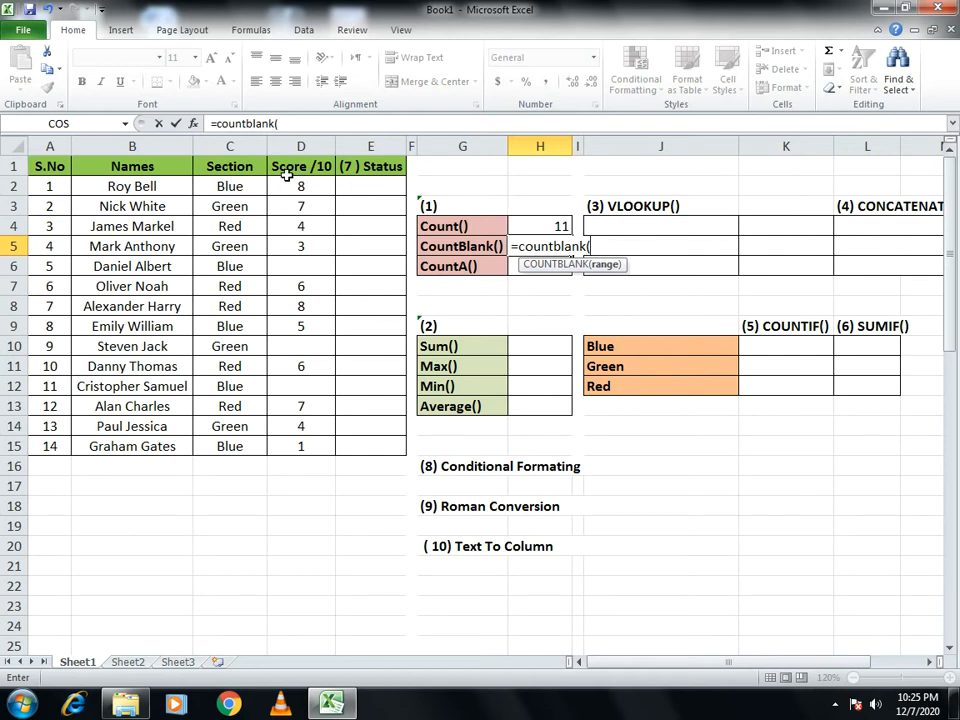
drag(292, 184, 306, 446)
text())
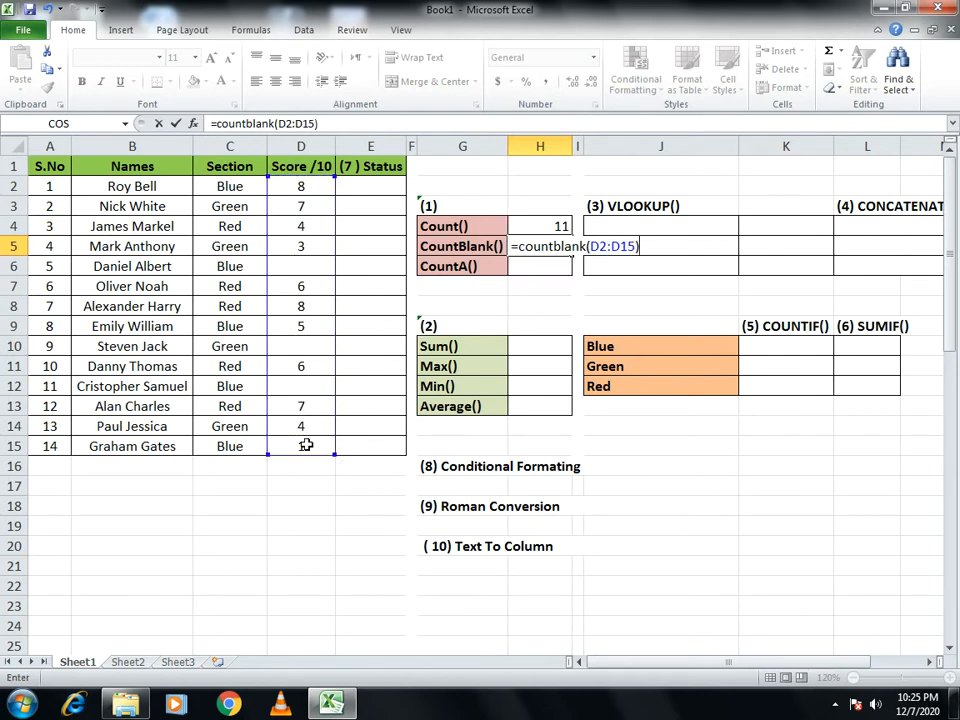
key(Return)
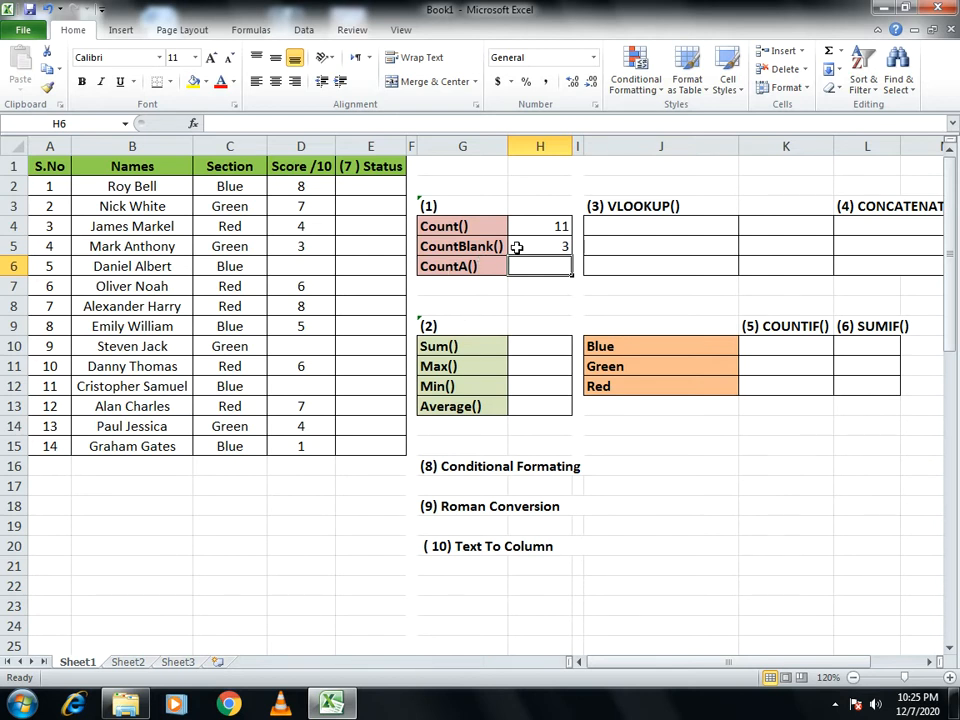
- Enter a COUNTA formula over the names B2:B15 in cell H6, beside the CountA() label
text(=)
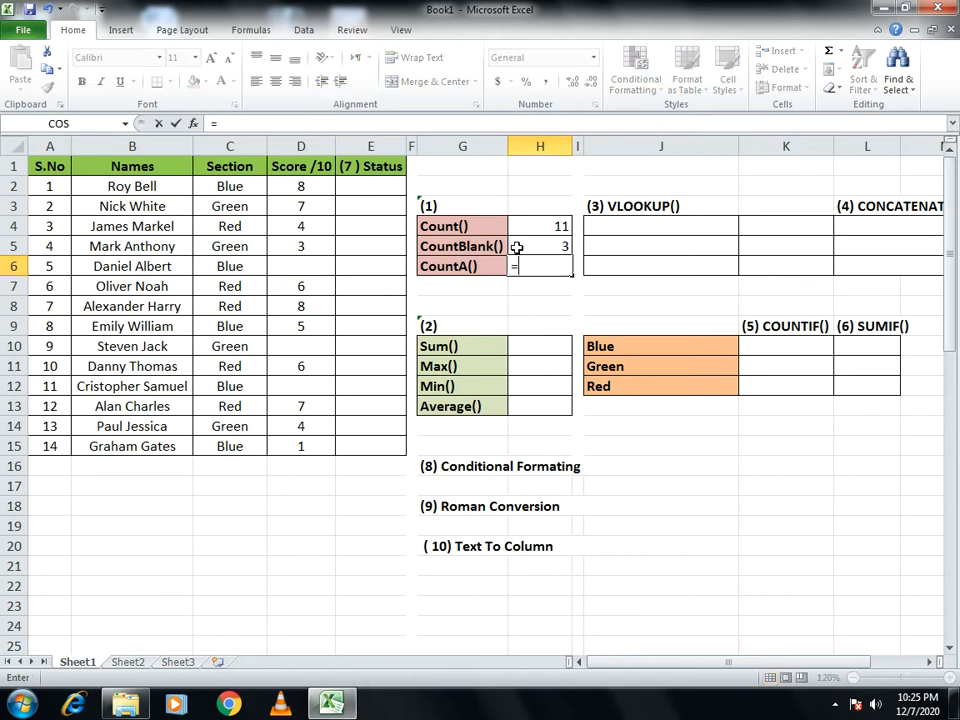
text(counta)
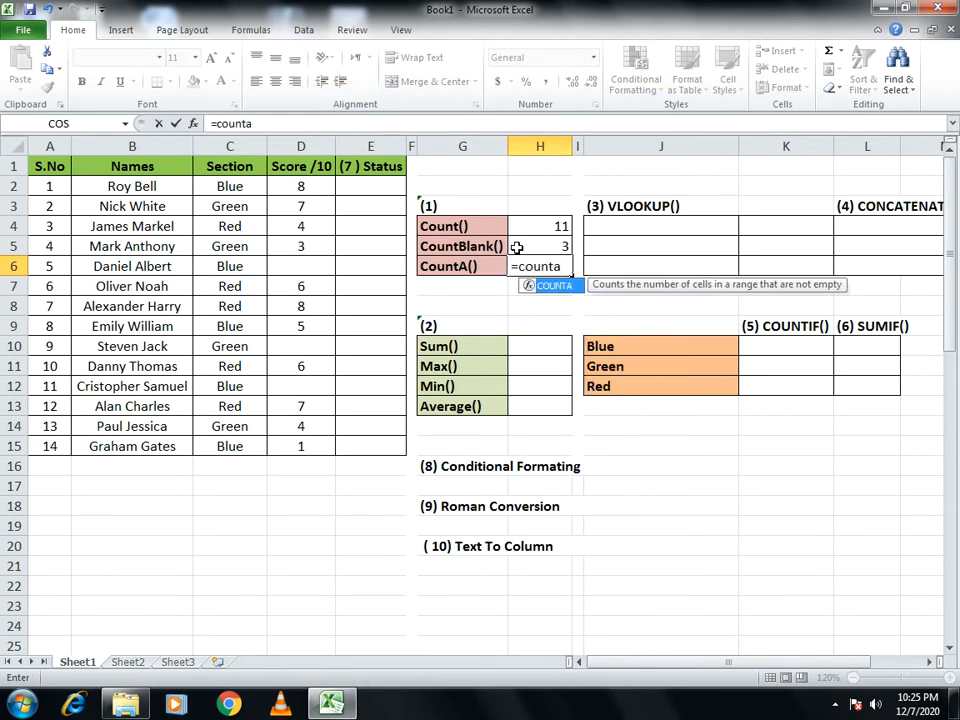
text(()
drag(135, 186, 135, 446)
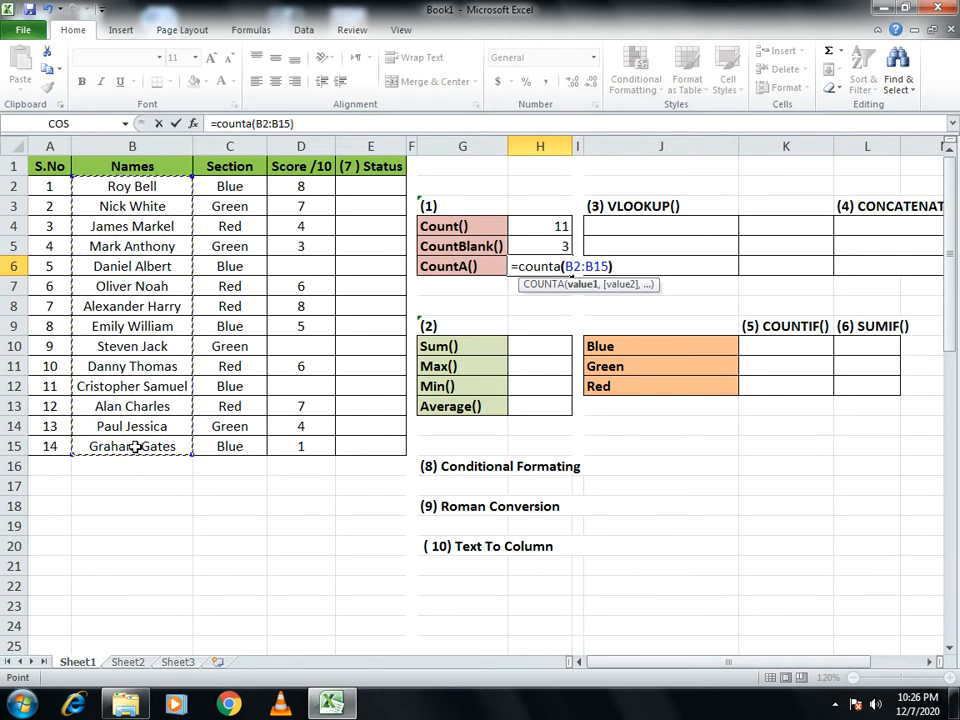
text())
key(Return)
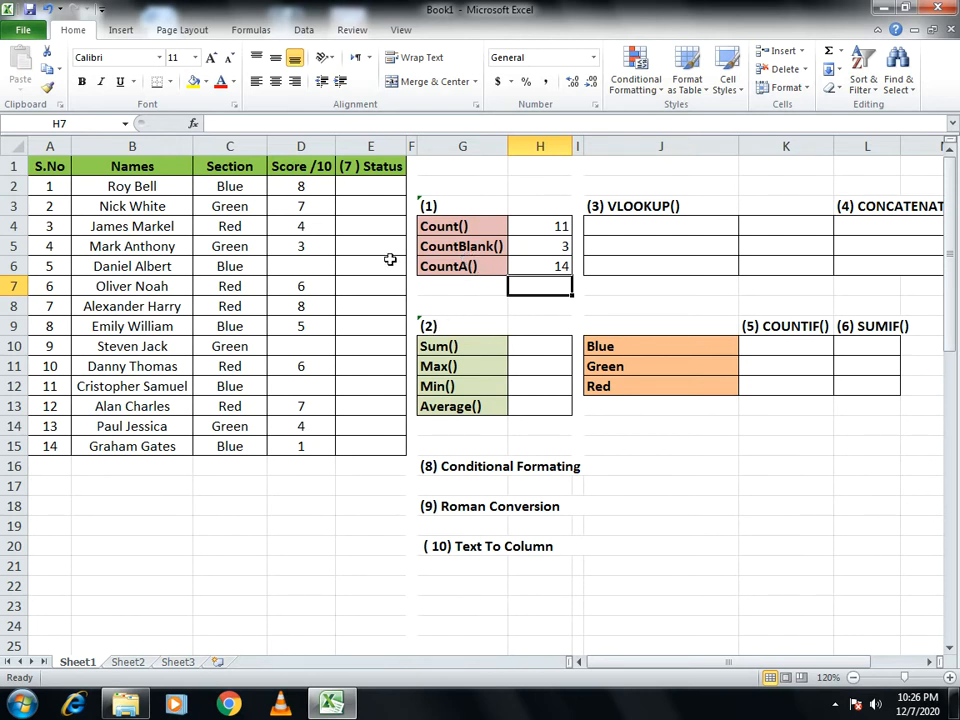
- Total the scores D2:D15 with a SUM formula in cell H10
click(540, 344)
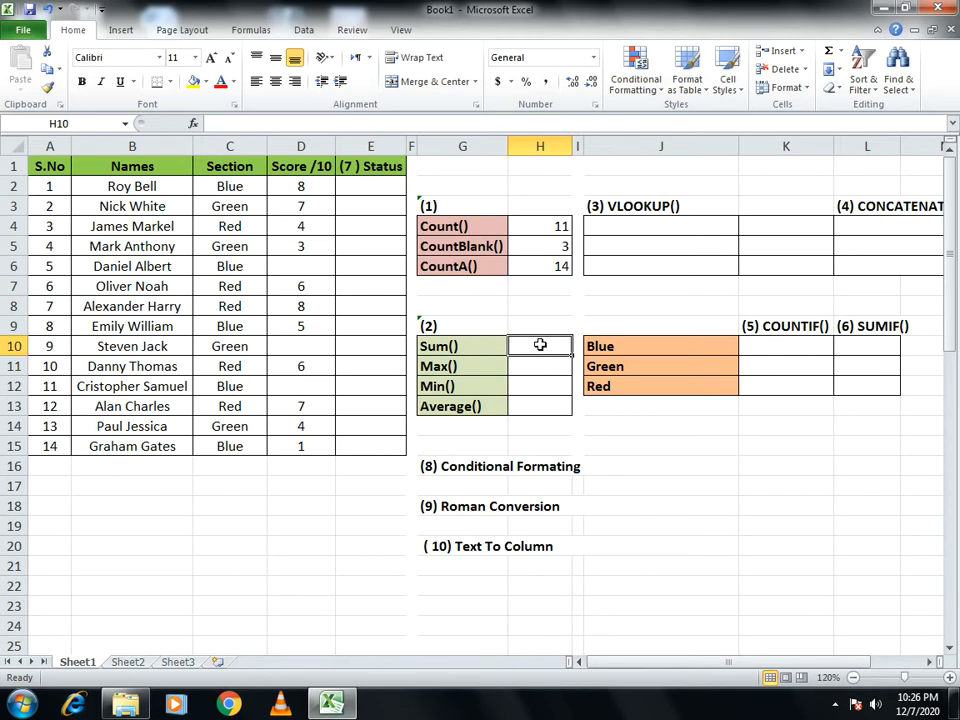
text(=)
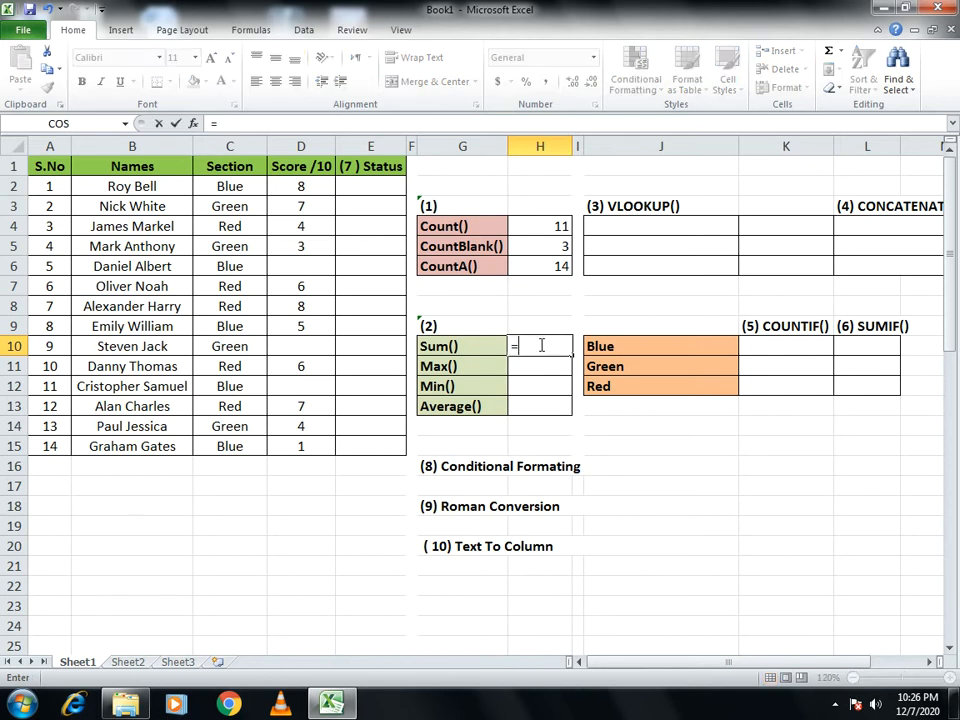
text(sum()
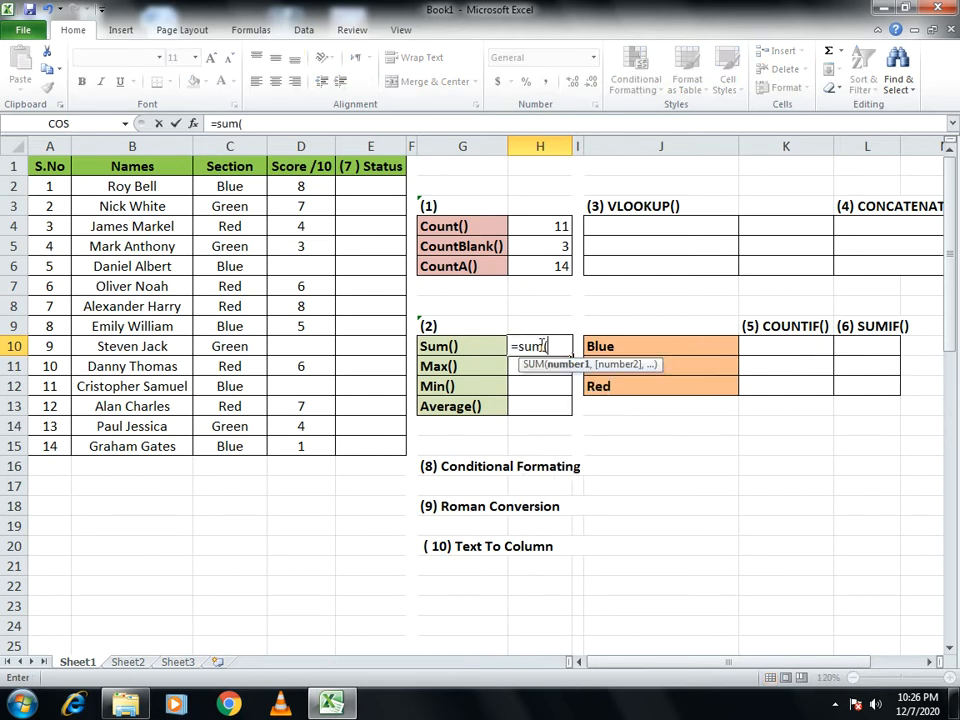
click(286, 195)
drag(286, 195, 285, 437)
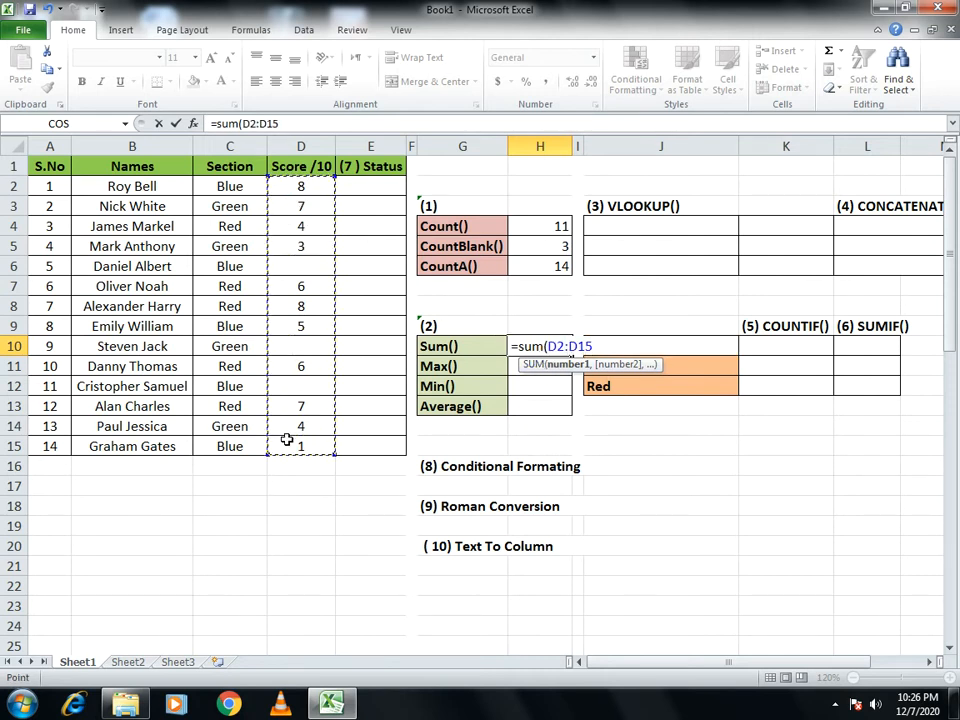
text())
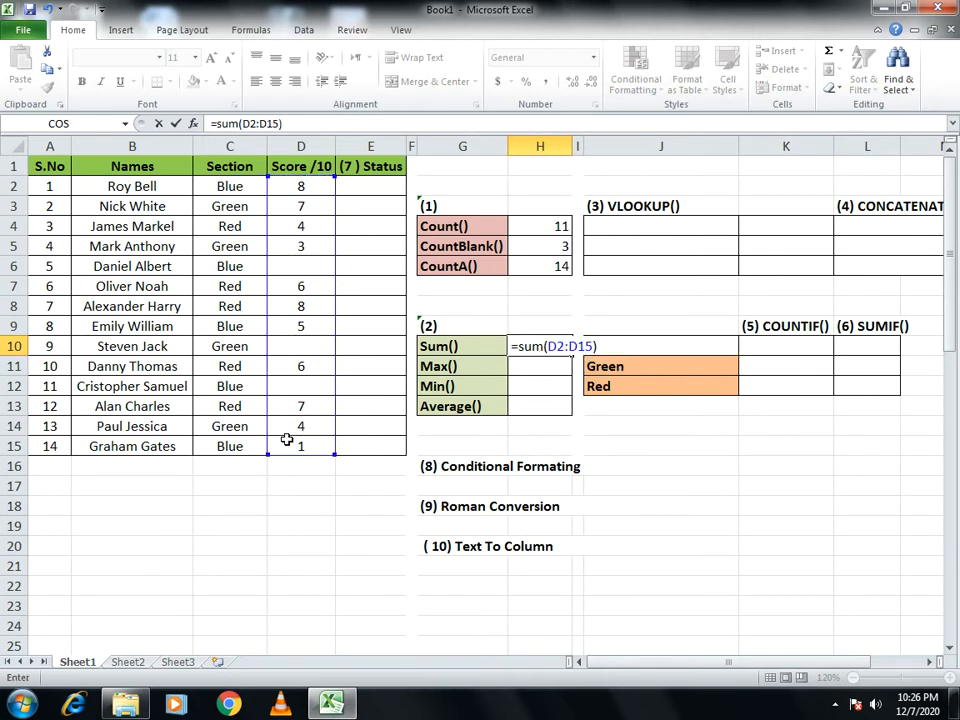
key(Return)
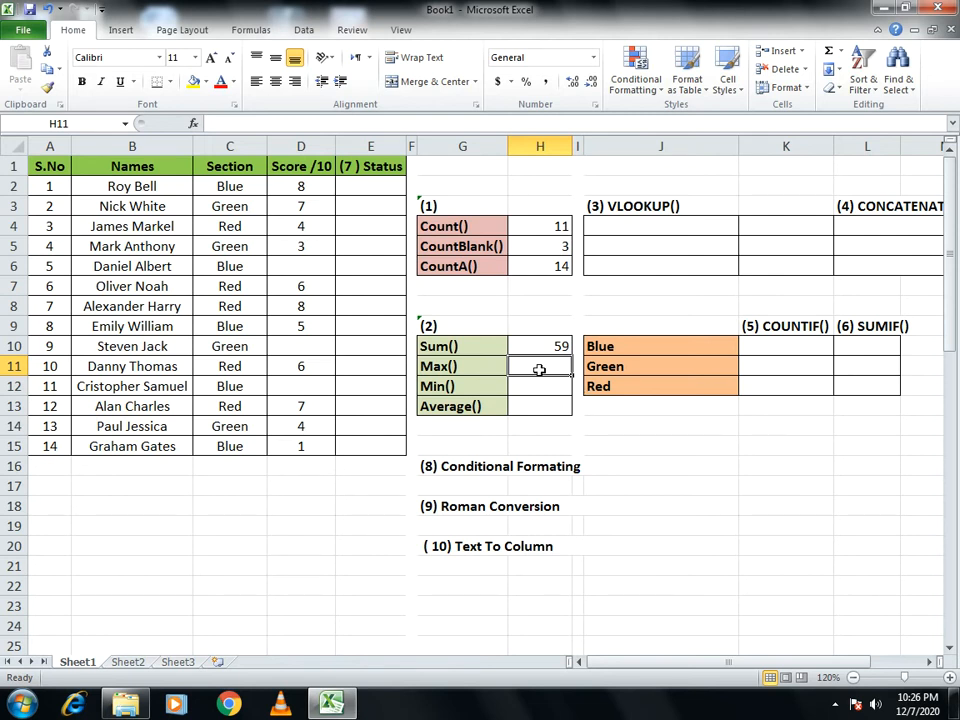
- Find the highest score with a MAX formula over D2:D15 in cell H11
text(=)
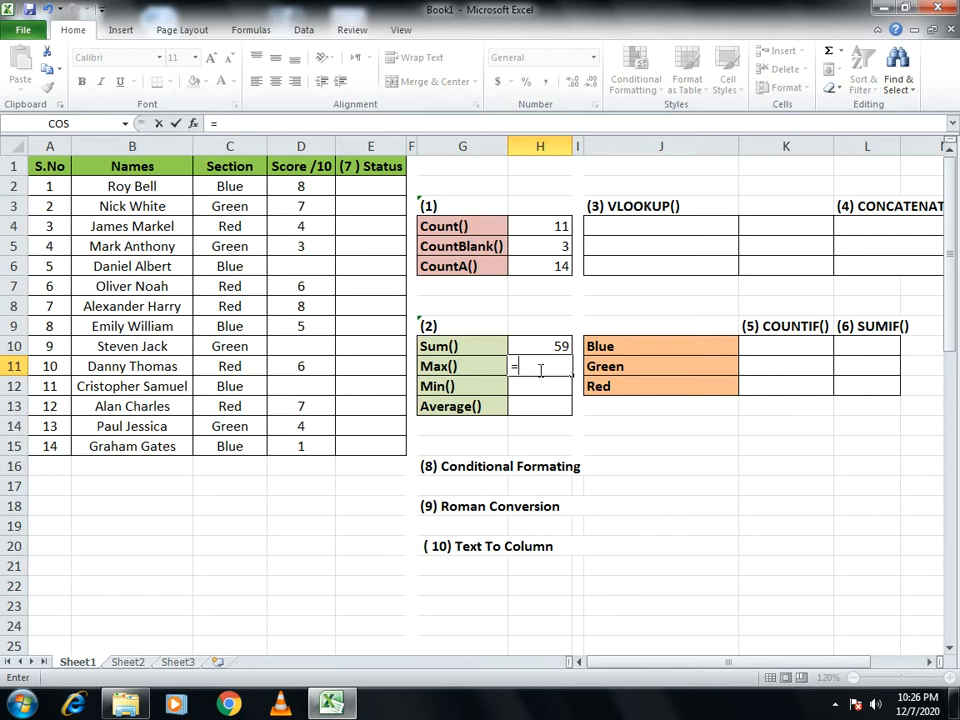
text(m)
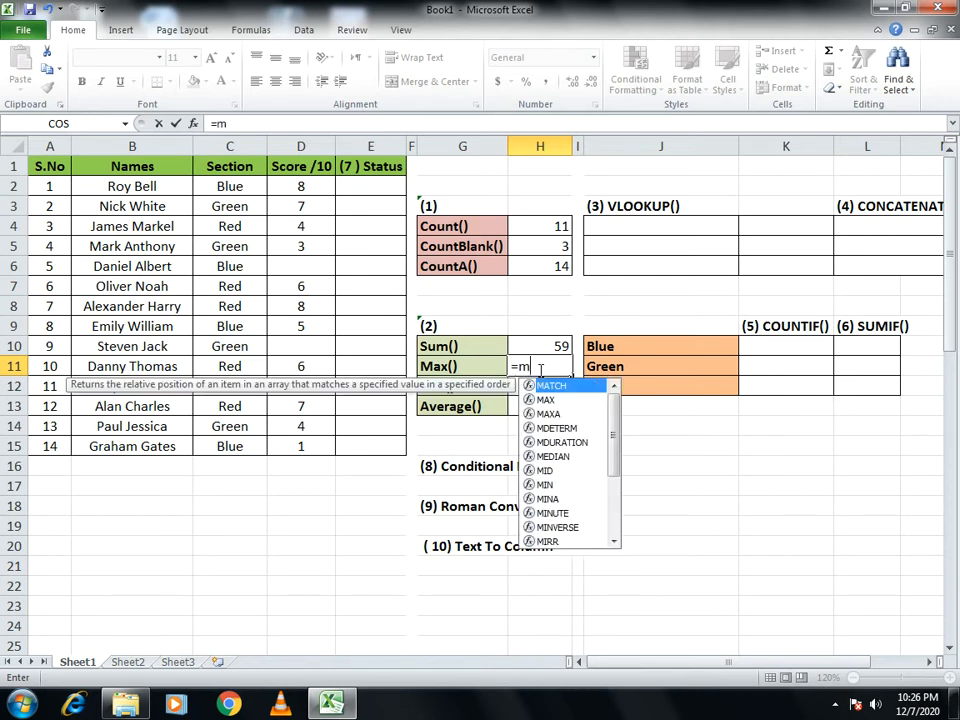
text(ax()
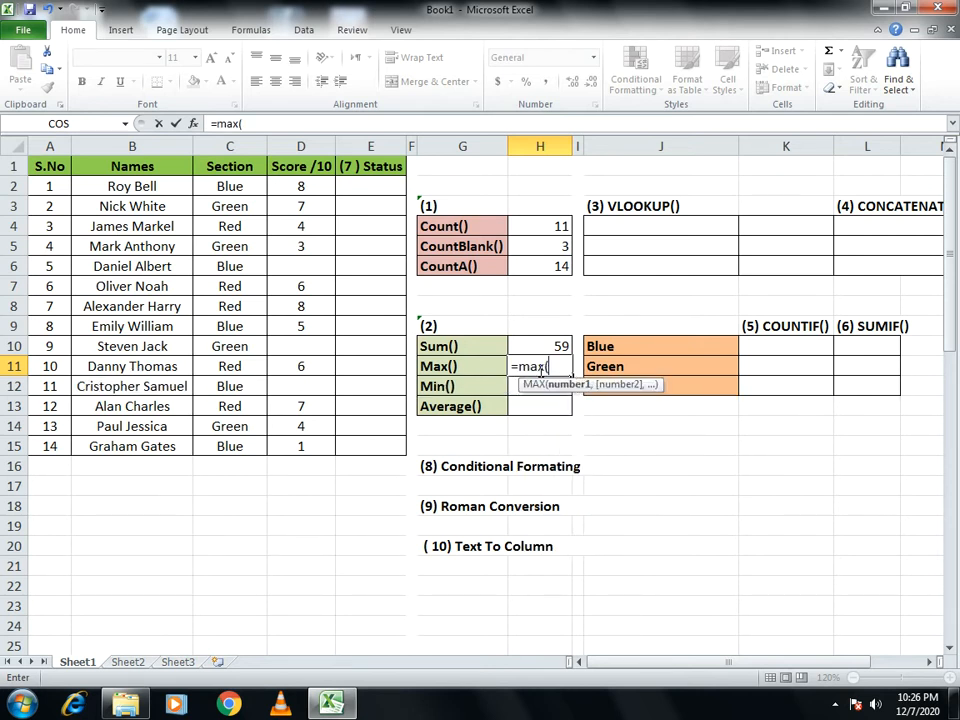
drag(317, 186, 316, 454)
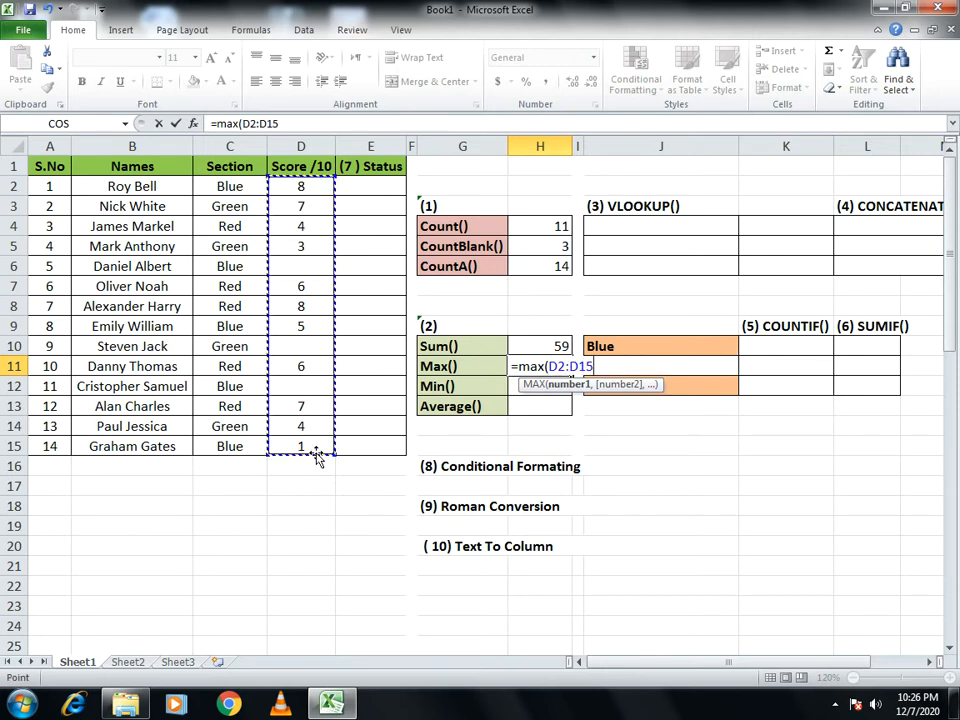
text())
key(Return)
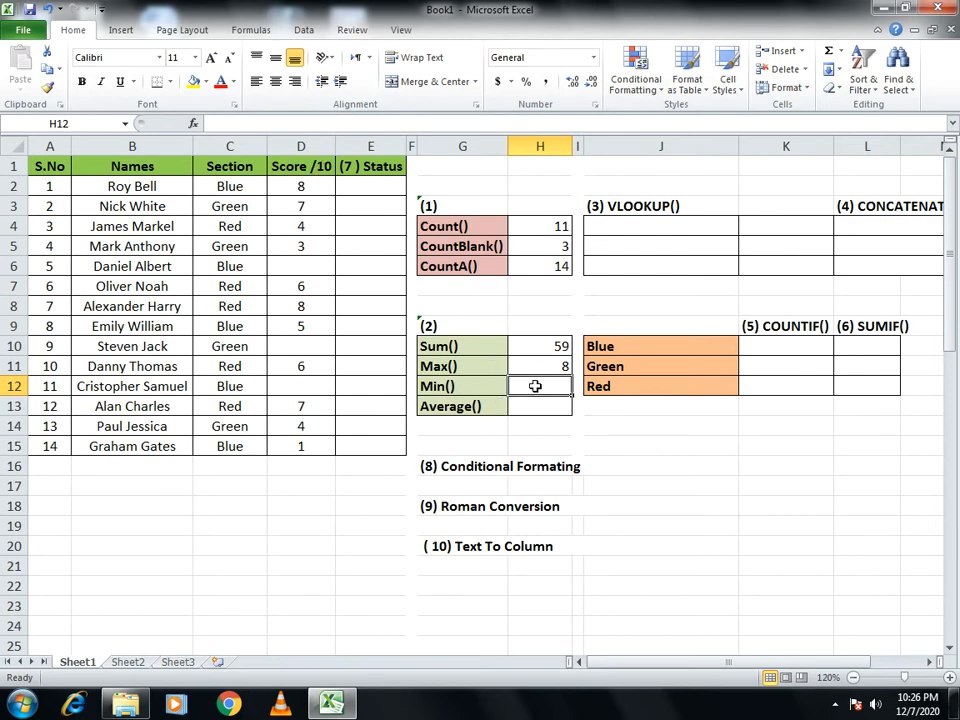
- Find the lowest score with a MIN formula over D2:D15 in cell H12
text(=mi)
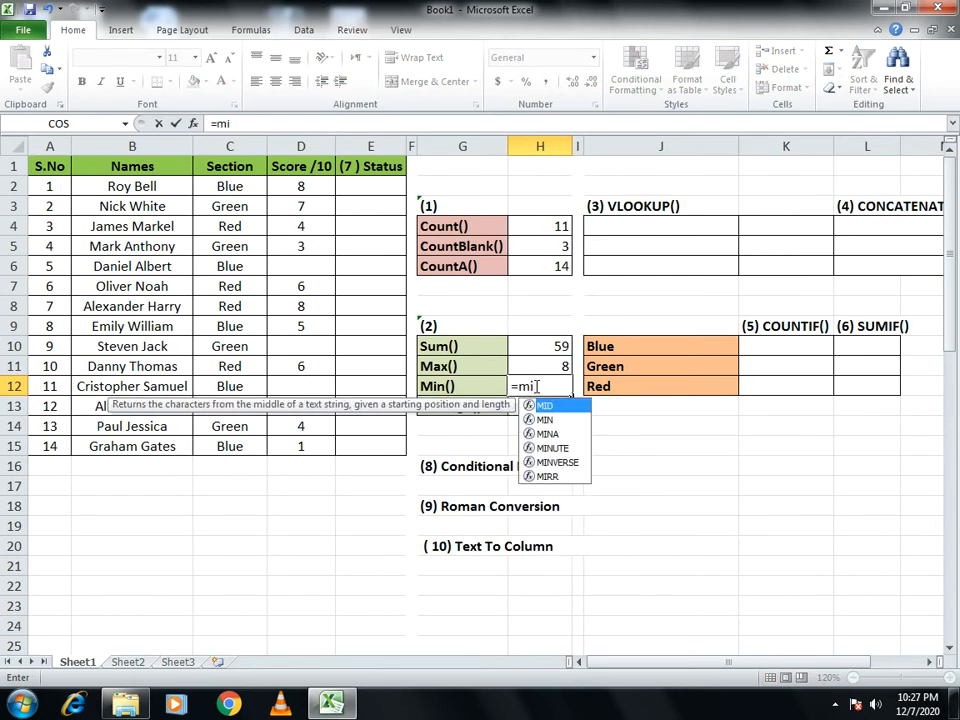
text(n()
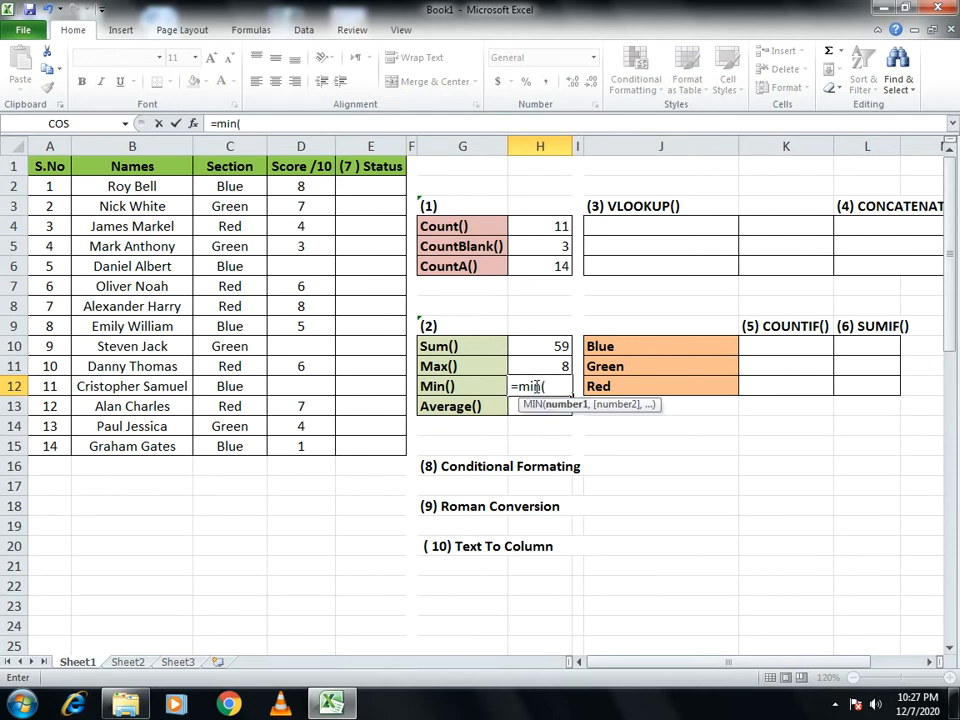
drag(296, 185, 298, 441)
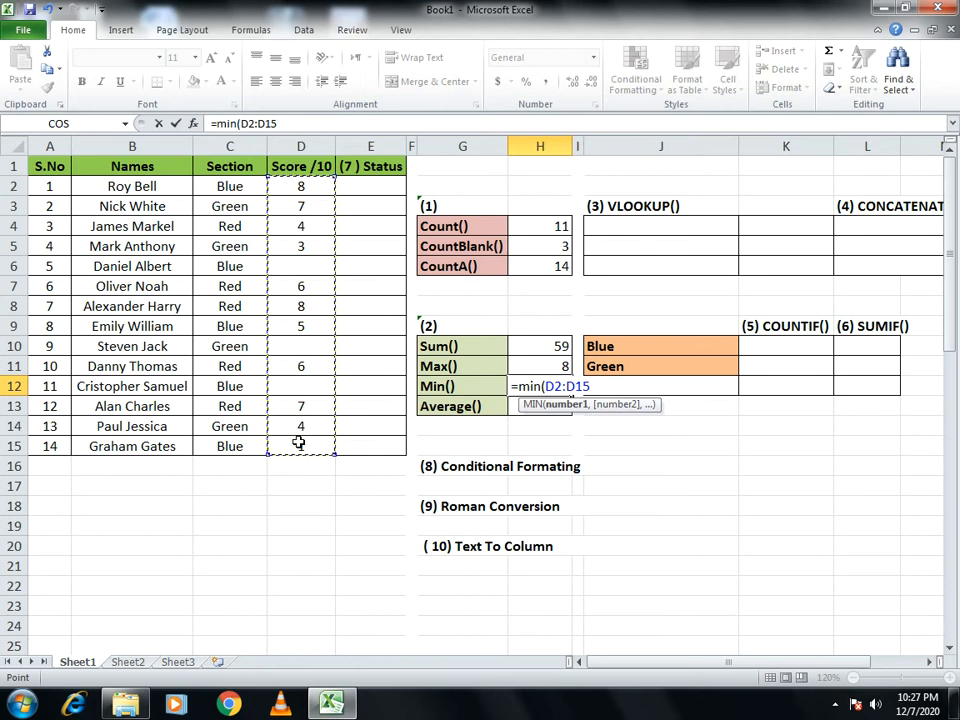
text())
key(Return)
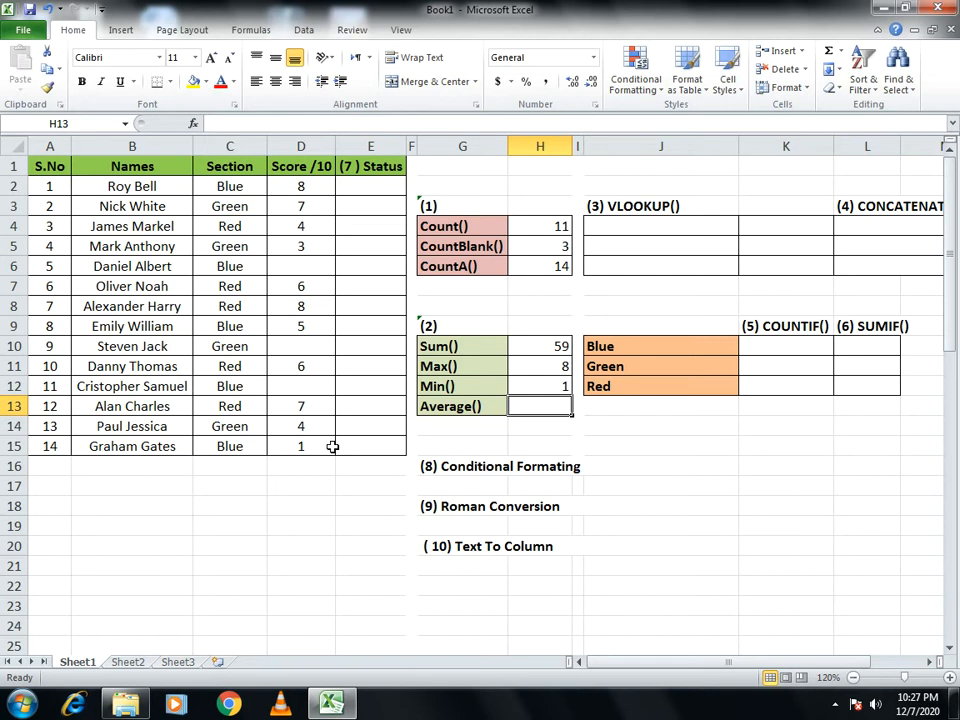
- Enter an AVERAGE formula over the scores D6:D15 in cell H13, beside the Average() label
text(=average)
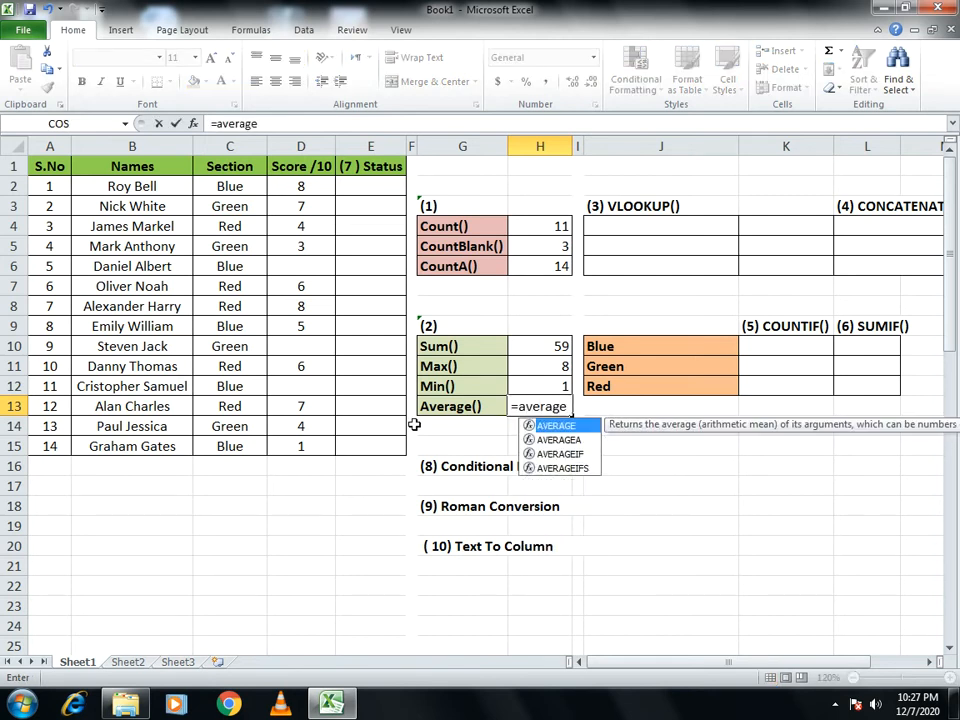
text(()
click(280, 188)
drag(290, 268, 306, 444)
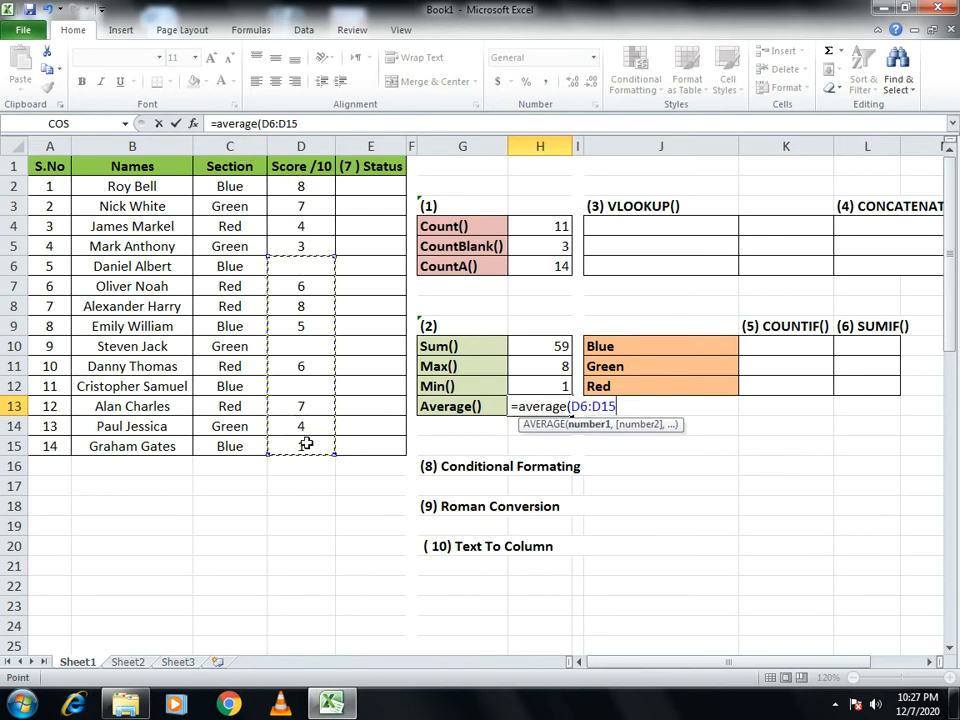
text())
key(Return)
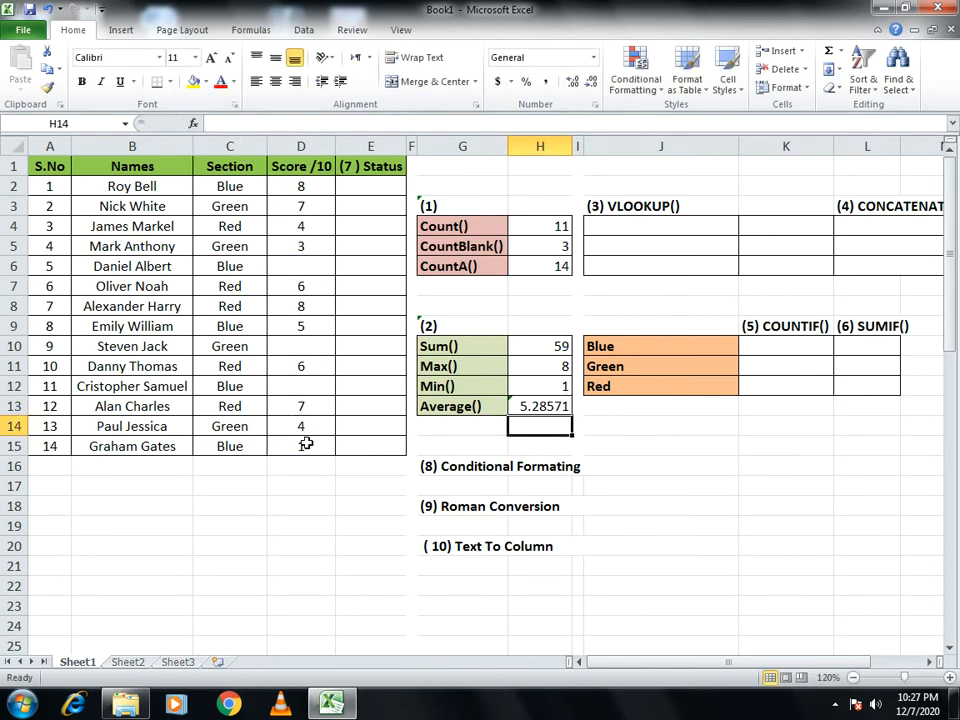
- Reduce the average in cell H13 to two decimal places and keep that cell selected
click(553, 400)
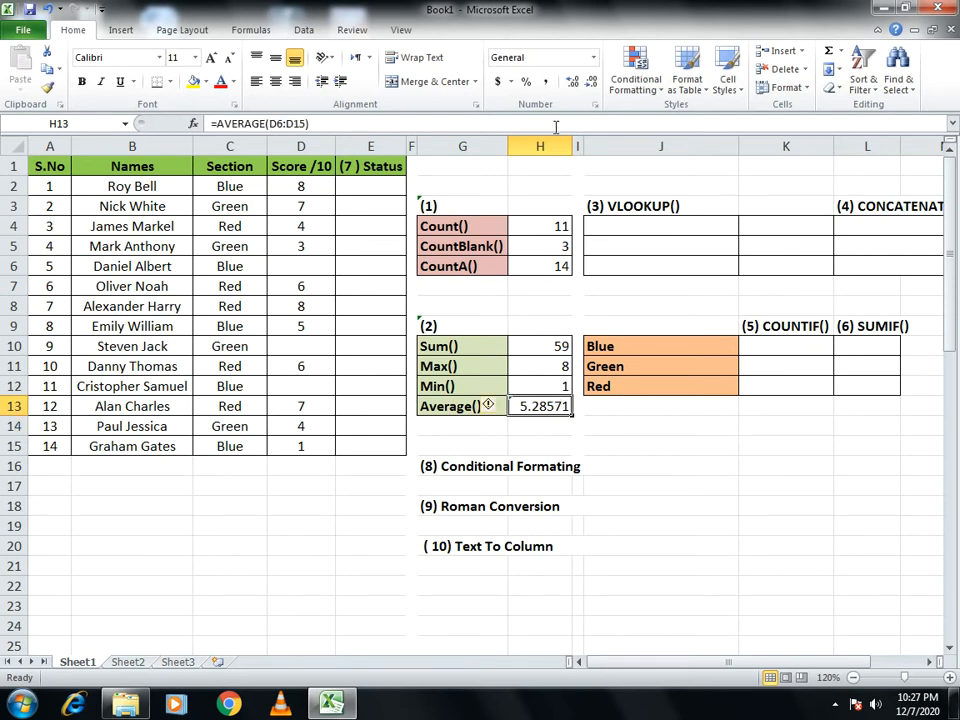
click(592, 81)
click(592, 81)
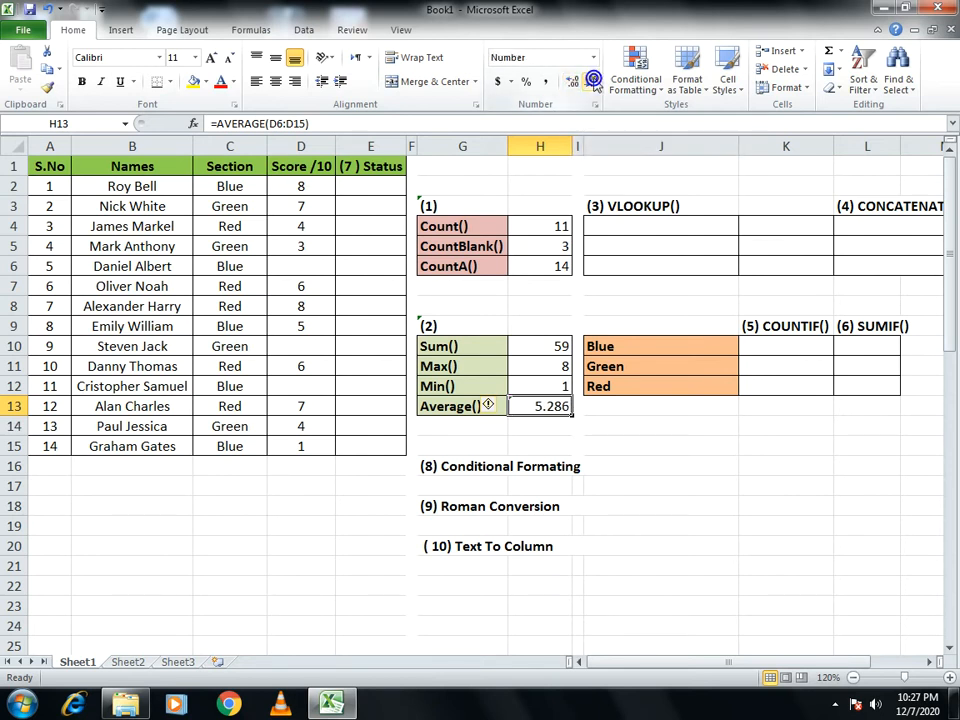
click(592, 81)
click(738, 464)
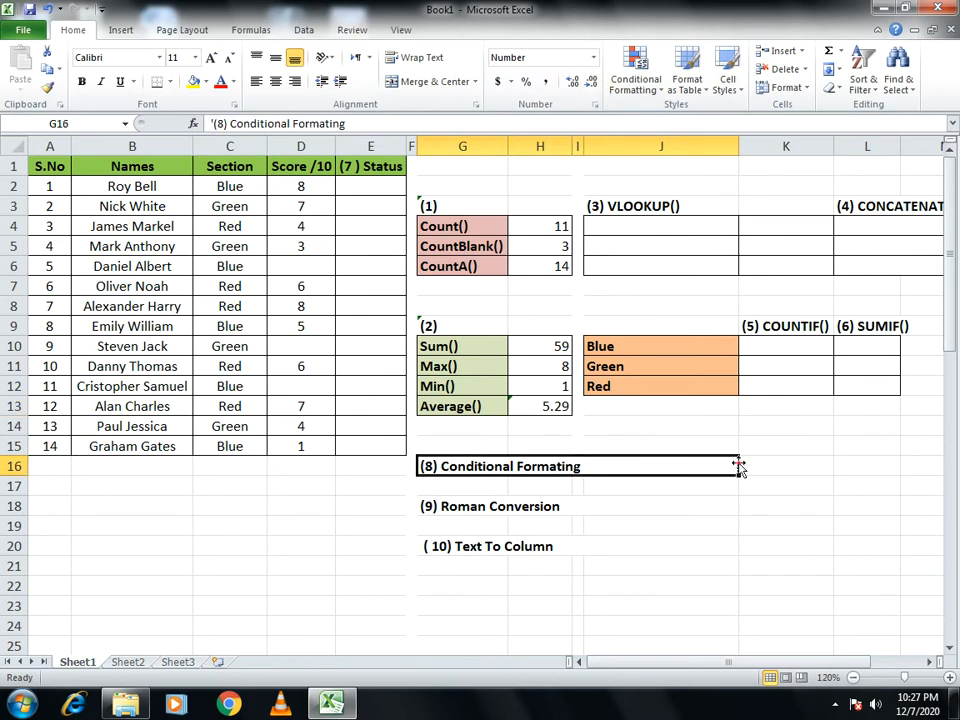
click(524, 407)
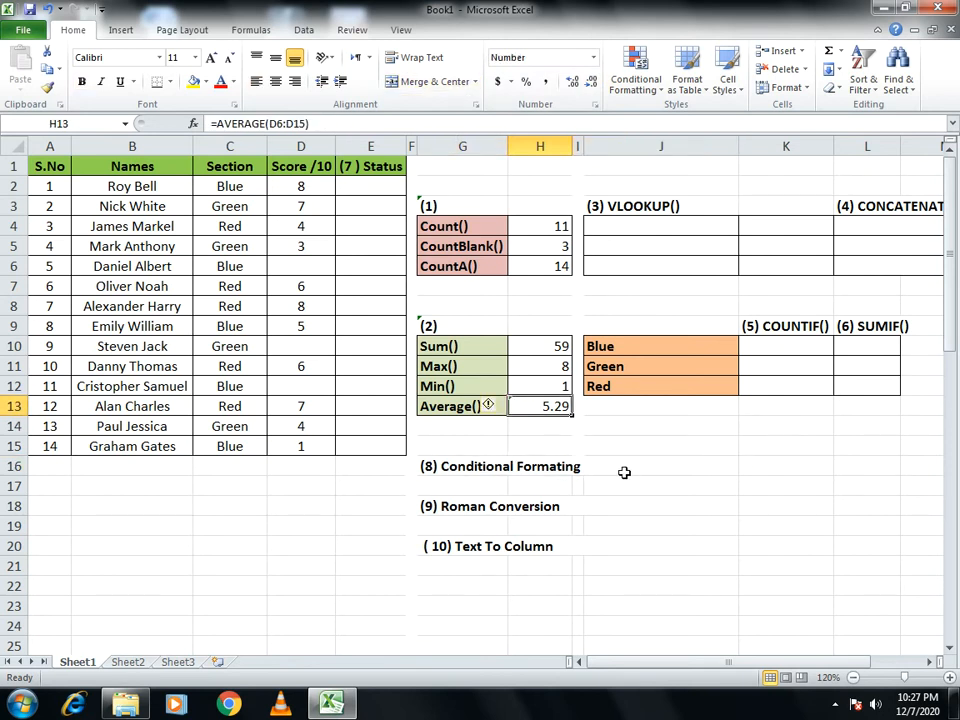
- Try showing the average in cell H13 with no decimal places, and restore its two decimals
click(591, 85)
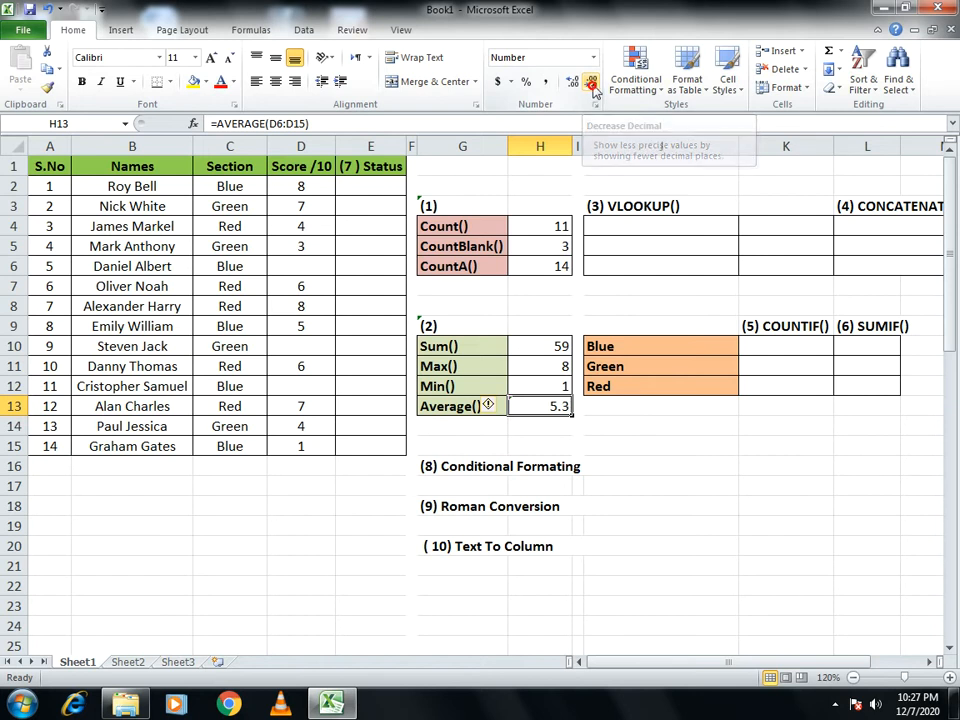
click(591, 83)
click(572, 82)
click(572, 82)
click(715, 521)
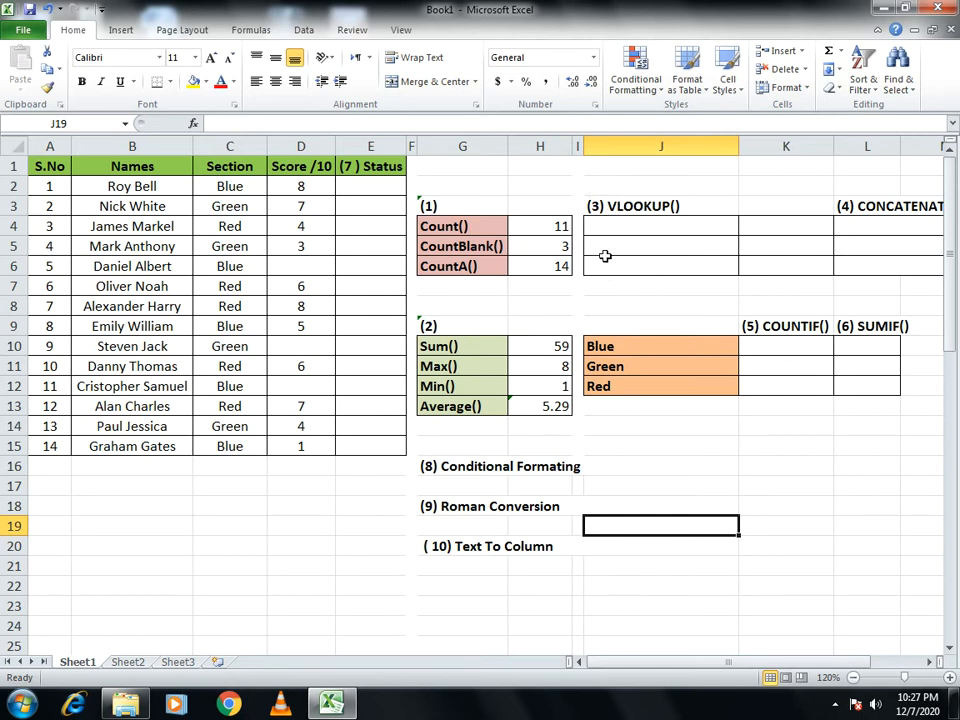
- Enter a VLOOKUP formula in cell K4 that looks up J4 in B1:D15, returning column 3 with match type 0
click(763, 227)
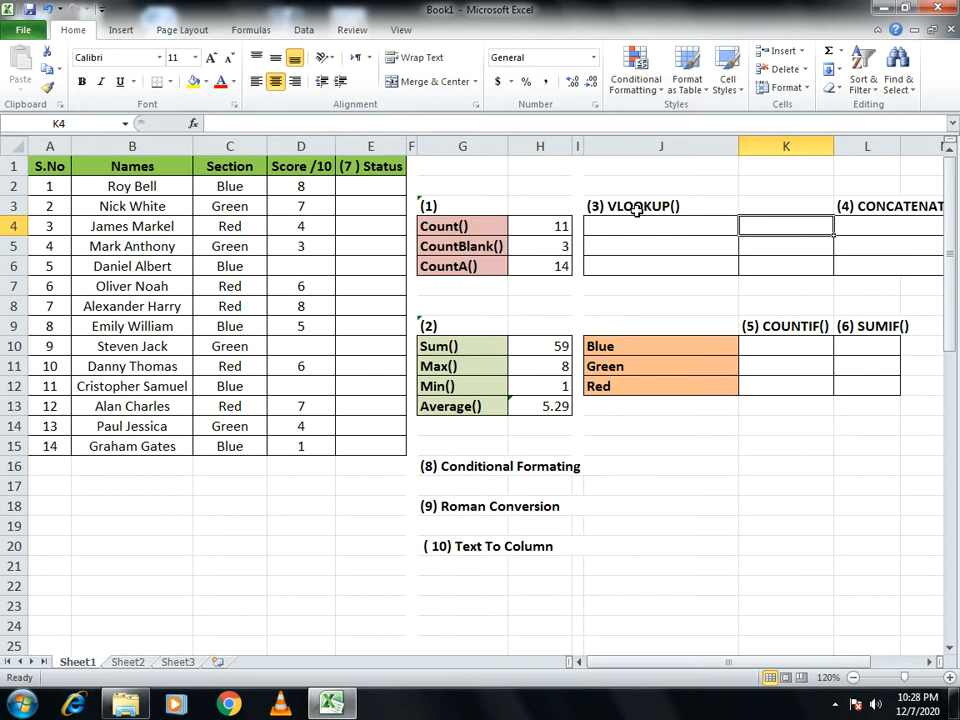
text(=)
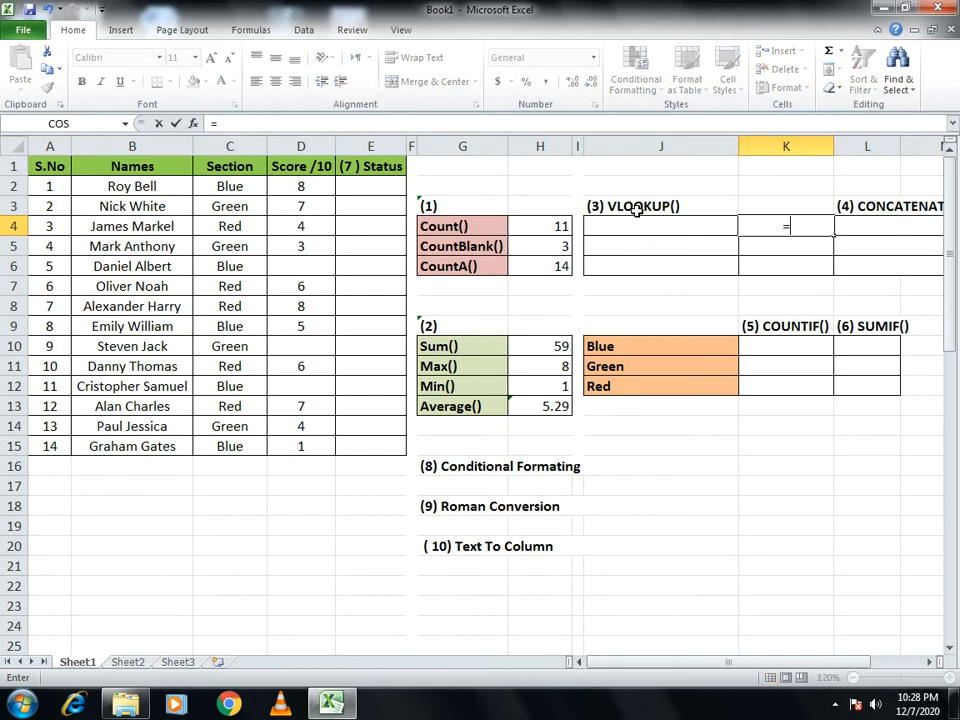
text(vloo)
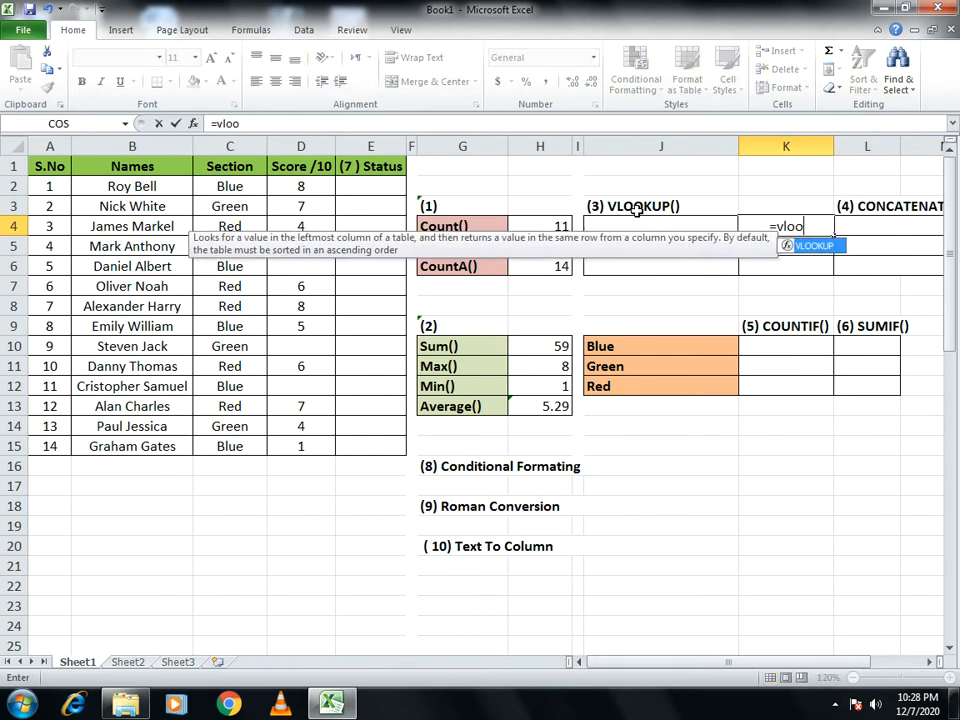
text(kup)
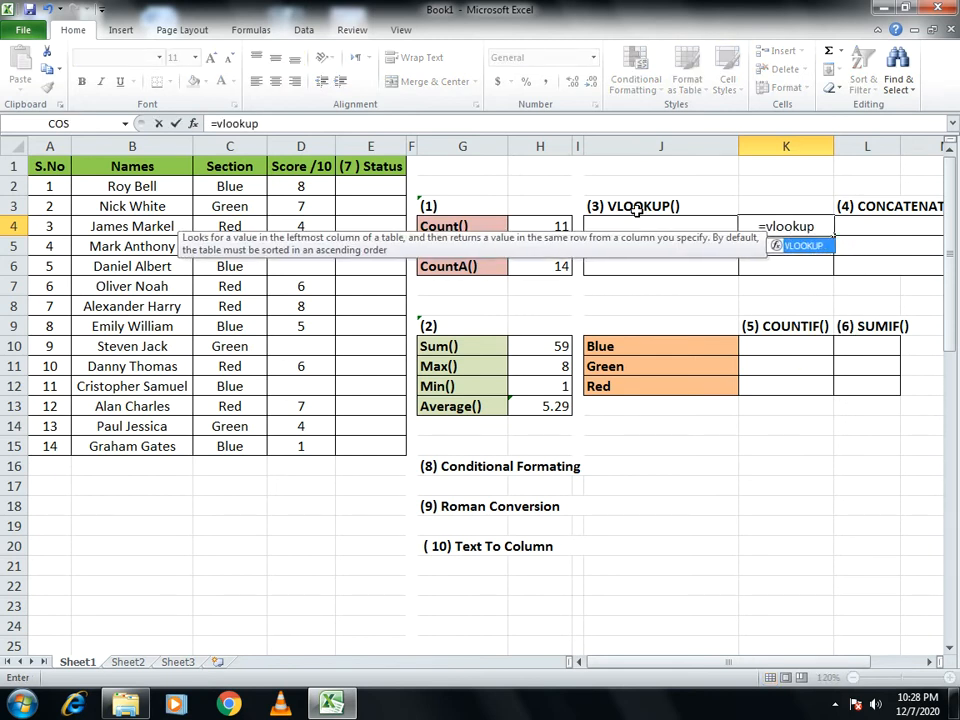
text(()
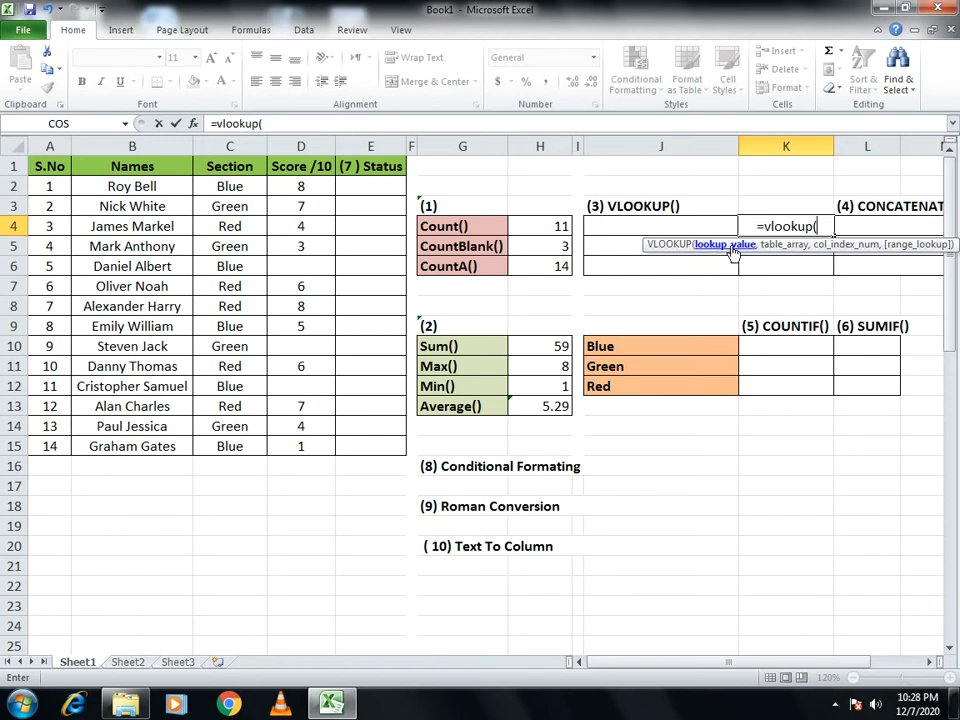
click(663, 226)
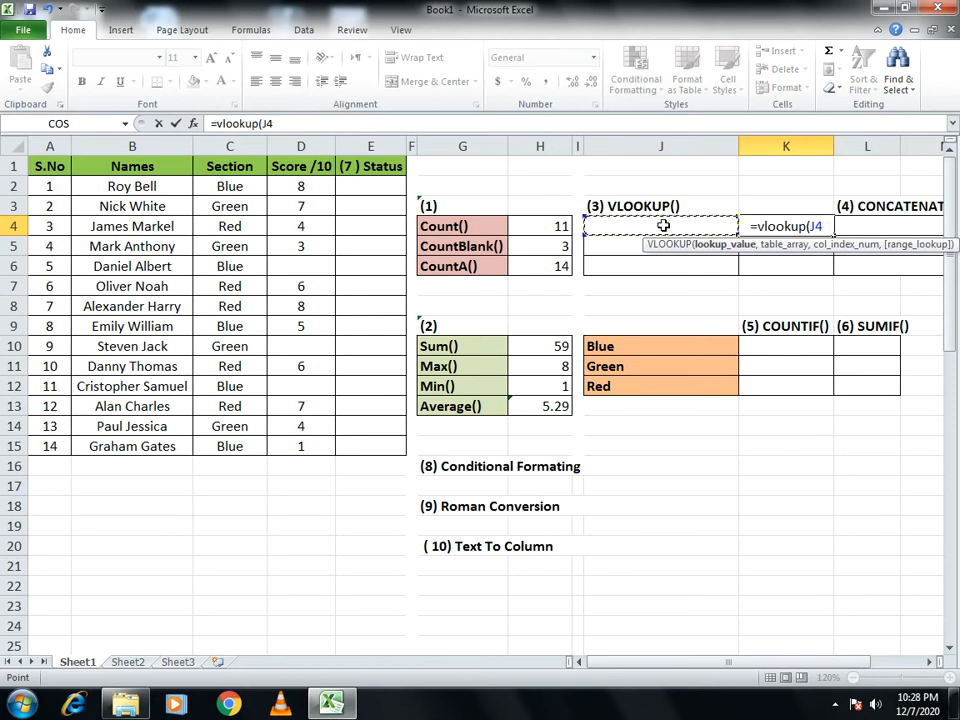
text(,)
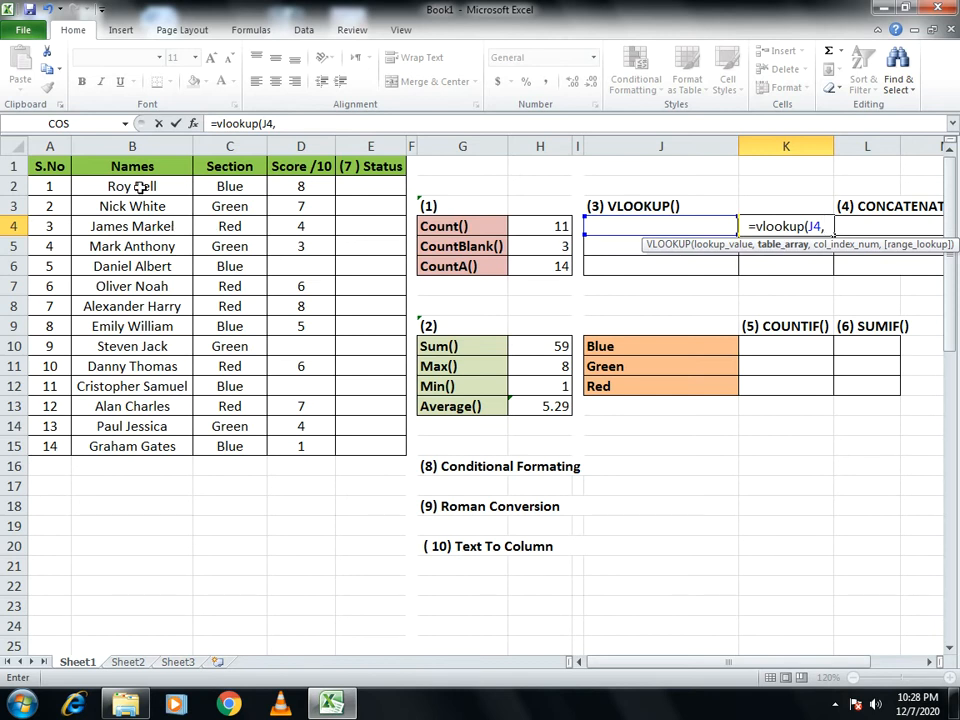
drag(120, 170, 336, 449)
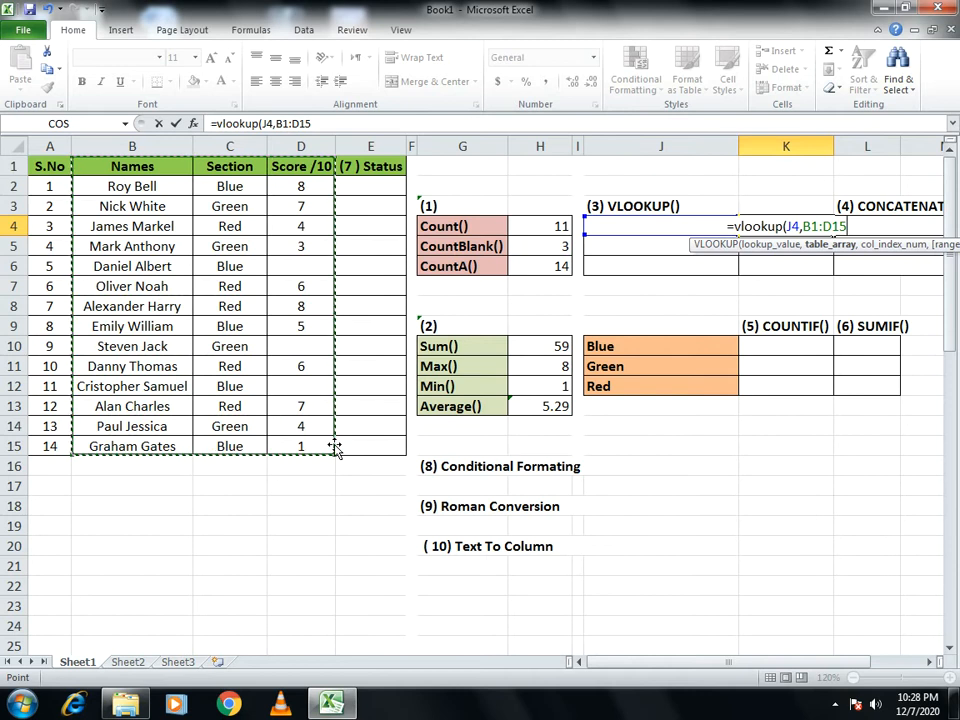
text(,)
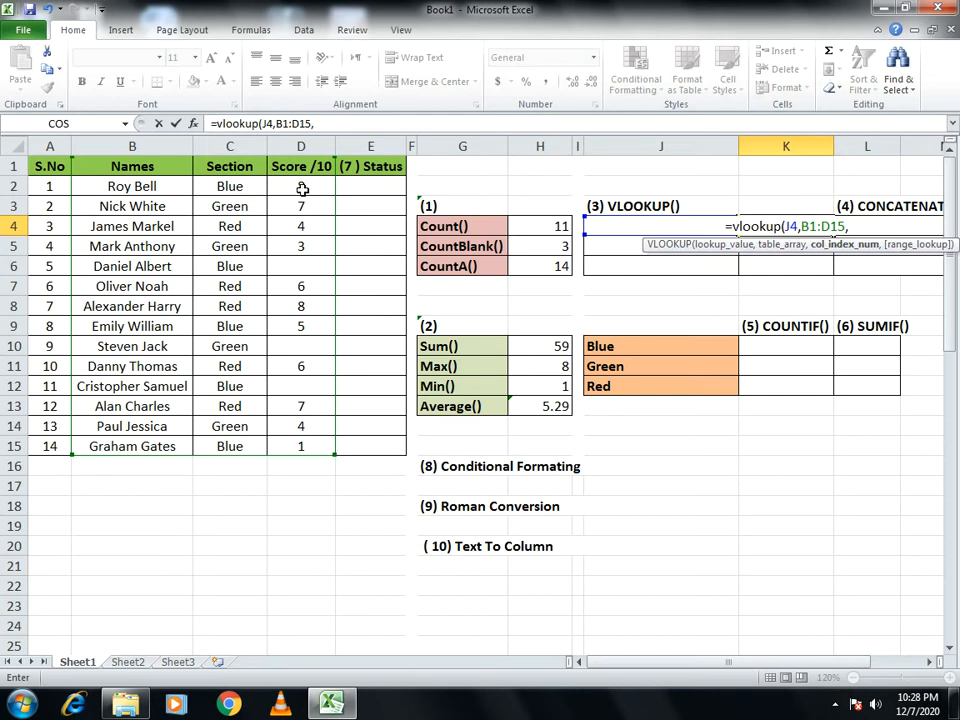
text(3)
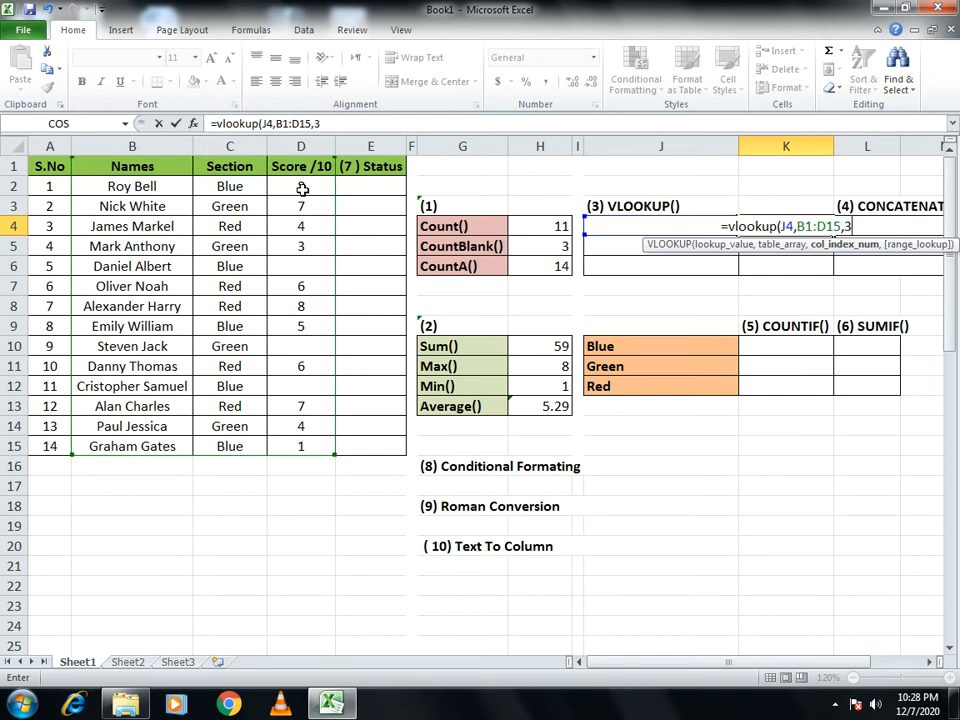
text(,0)
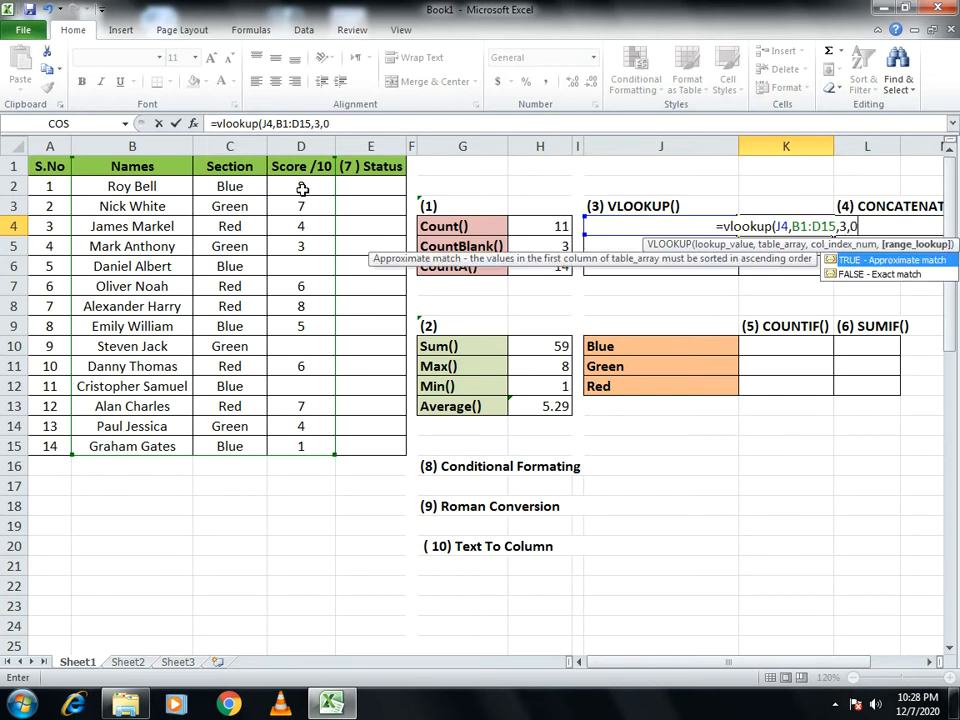
text())
key(Return)
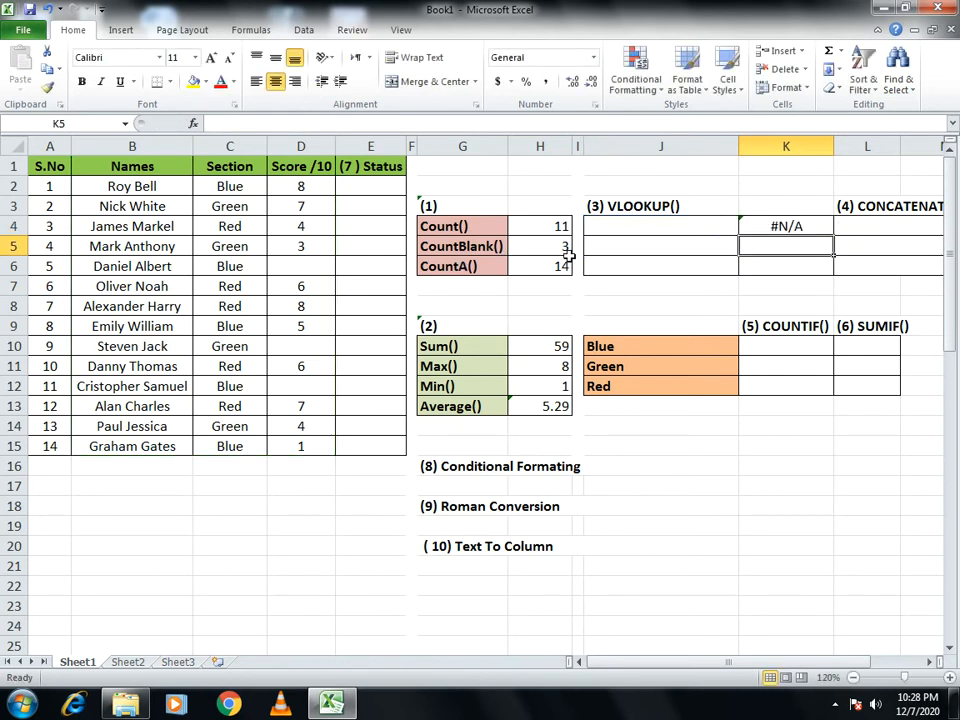
- Copy the VLOOKUP formula from cell K4 down through K6
click(643, 227)
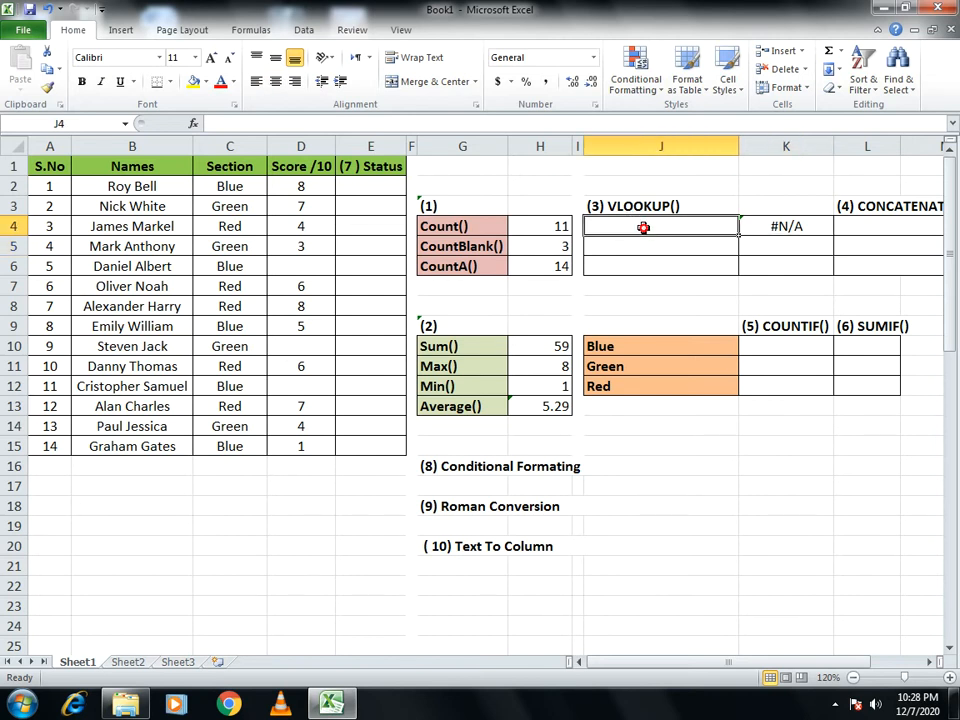
click(755, 222)
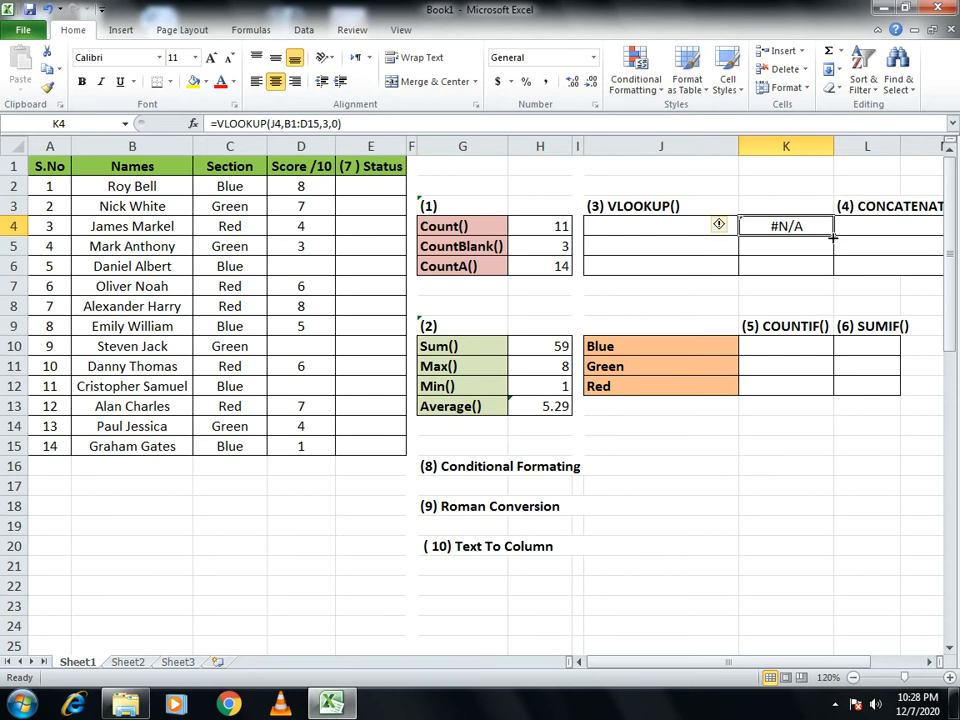
drag(833, 236, 829, 268)
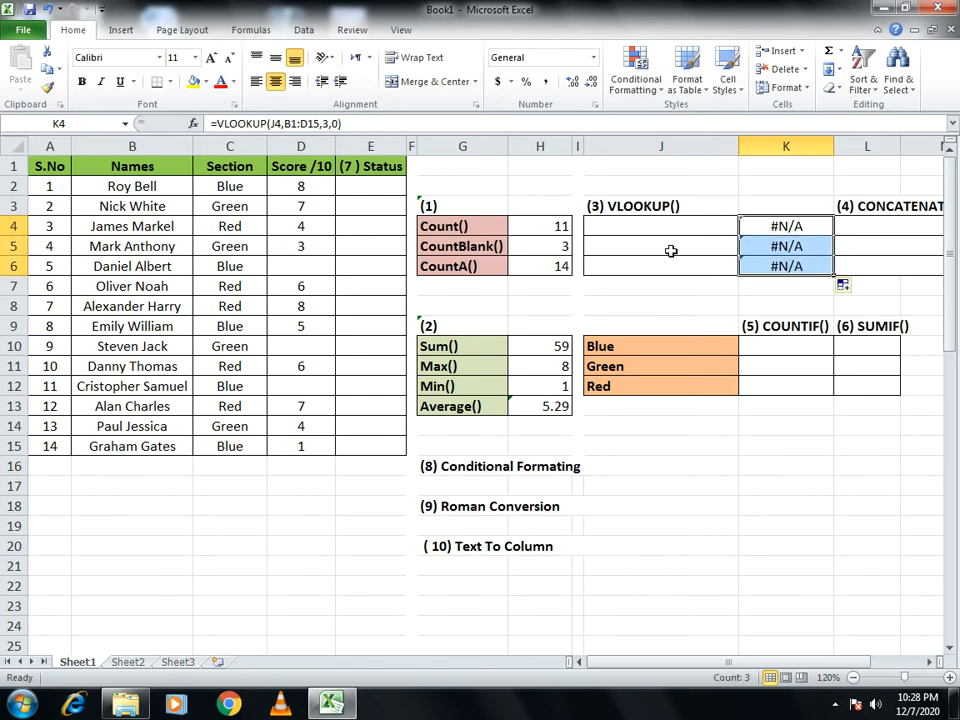
- Test the lookup by entering the first student's full name from the Names column in cell J4
click(614, 222)
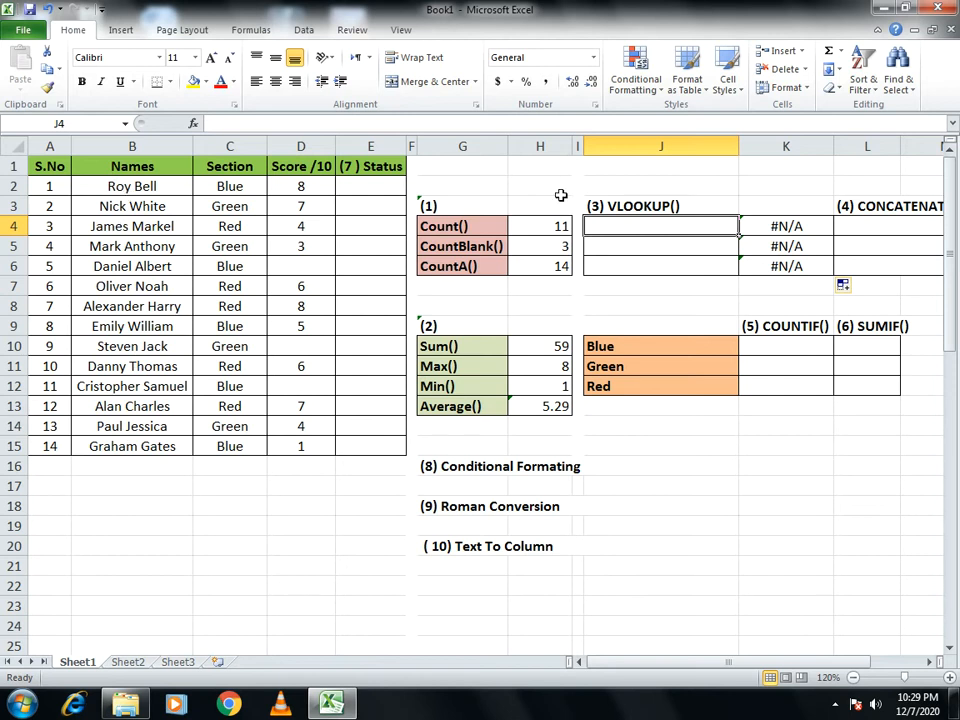
text(Roy B)
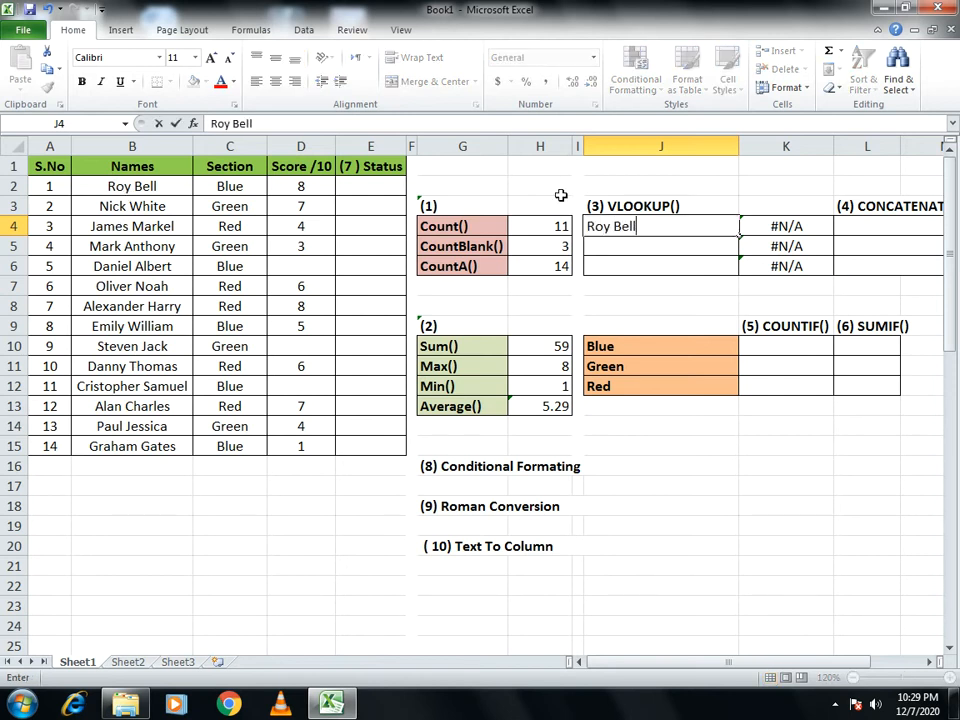
text(ell)
key(Return)
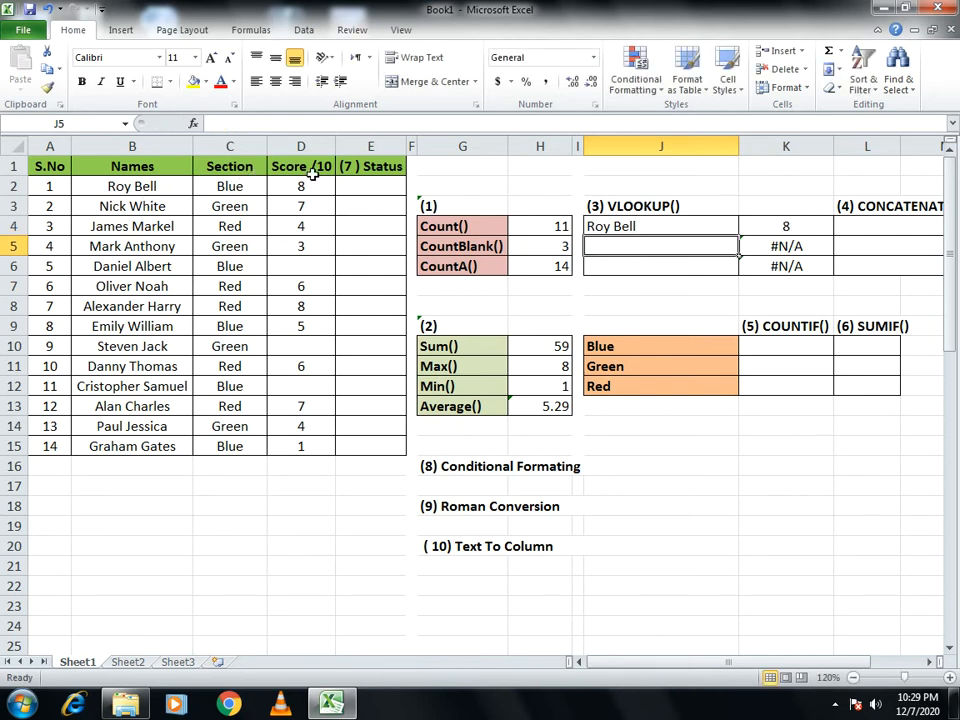
- Replace the lookup name in cell J4 with a name that is not in the student table
click(677, 224)
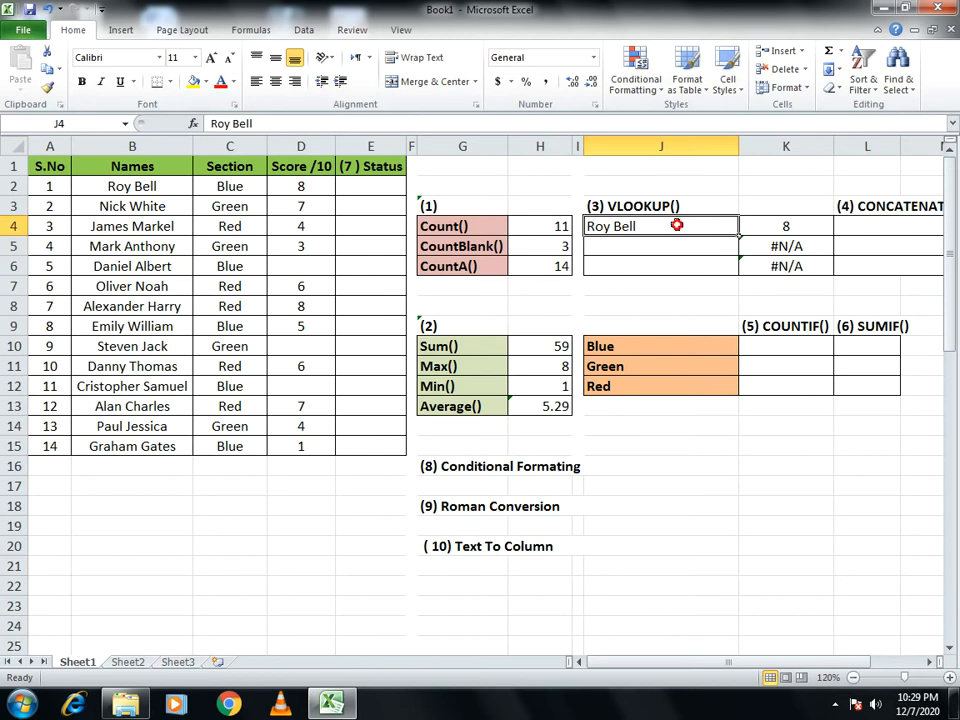
text(Rock)
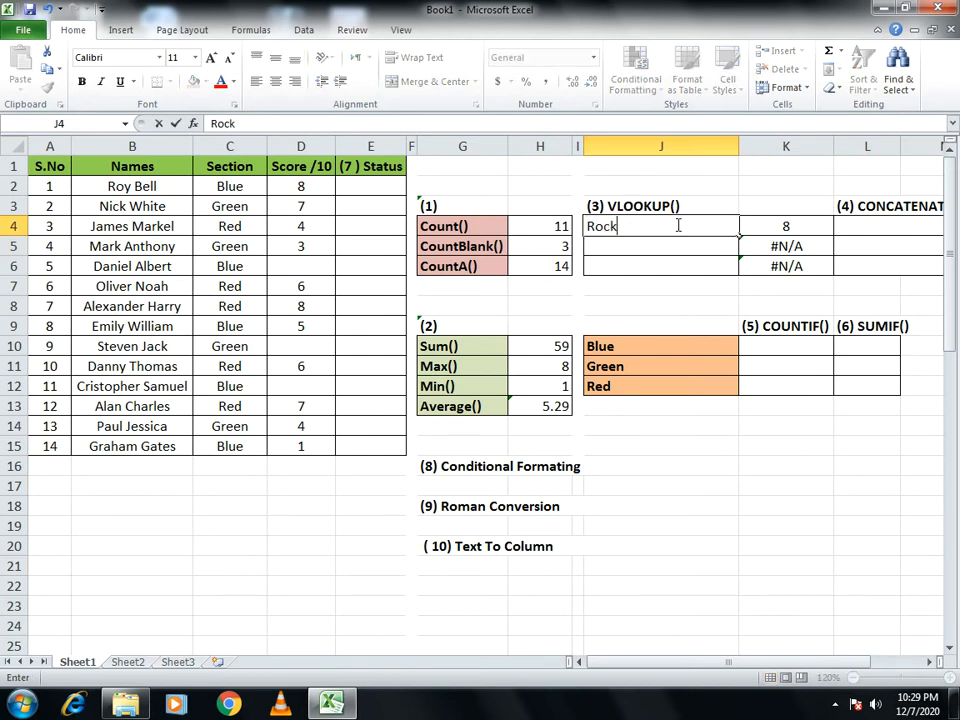
key(Return)
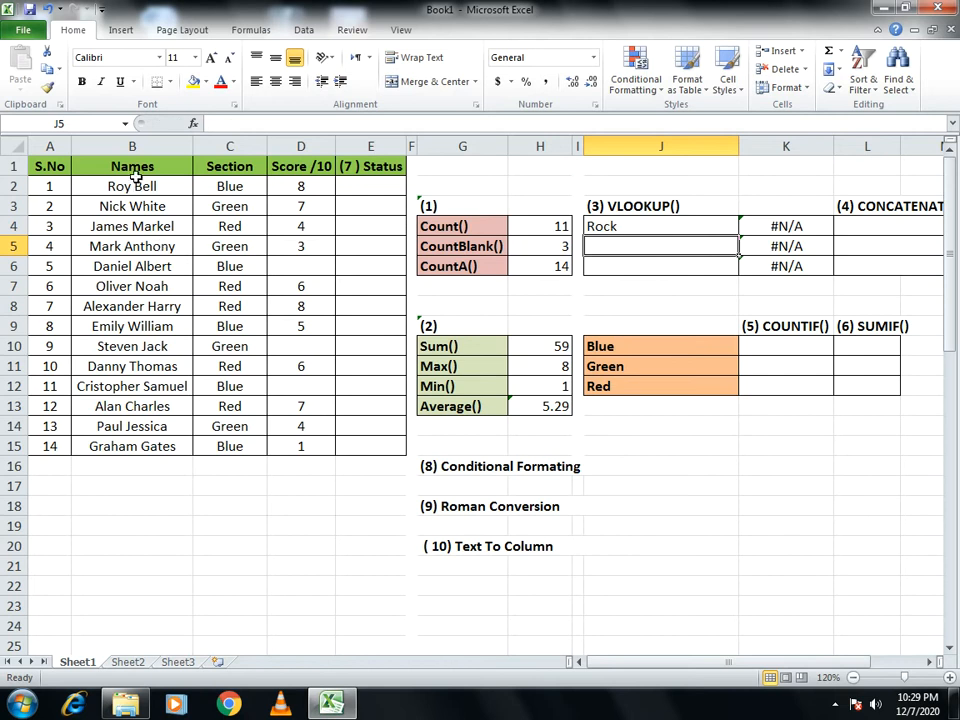
- Apply list-type data validation to cell J4 with the names in =$B$3:$B$15 as its source
click(607, 226)
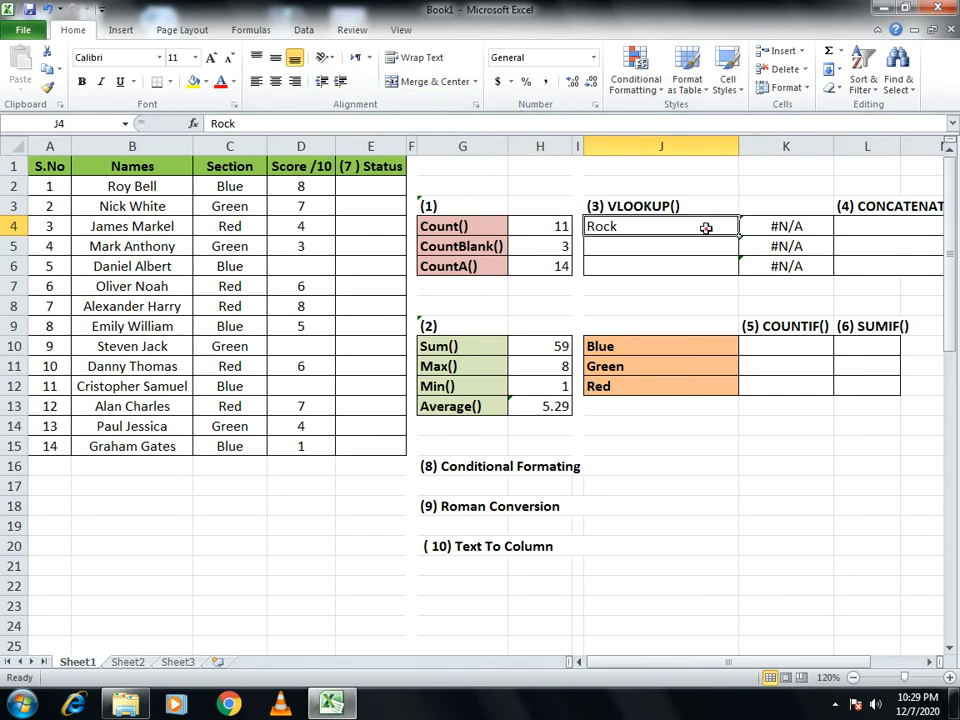
click(304, 30)
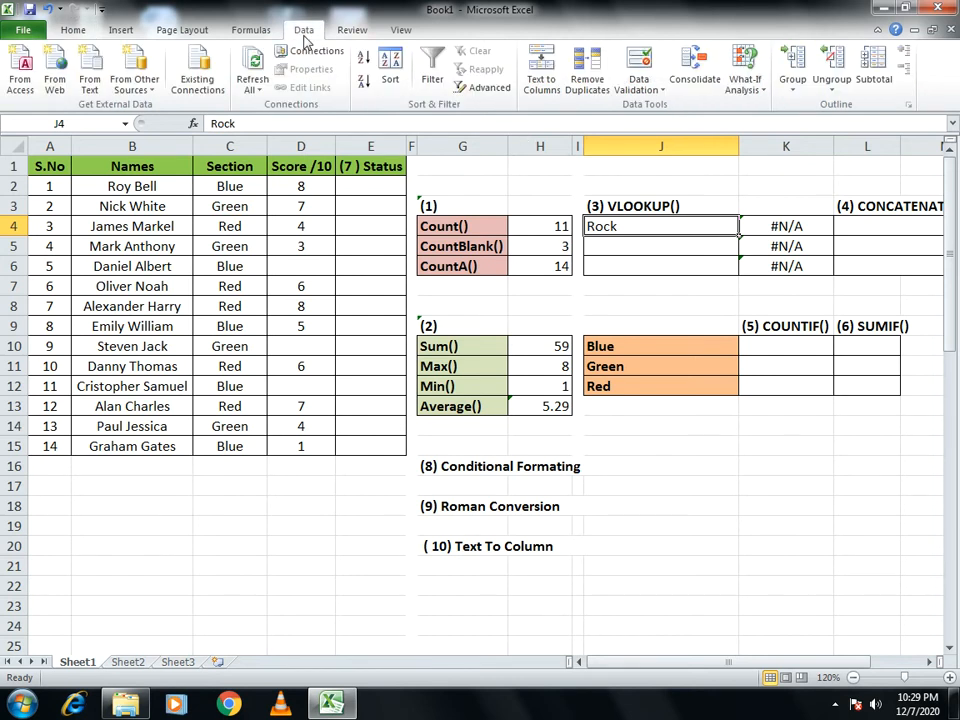
click(645, 88)
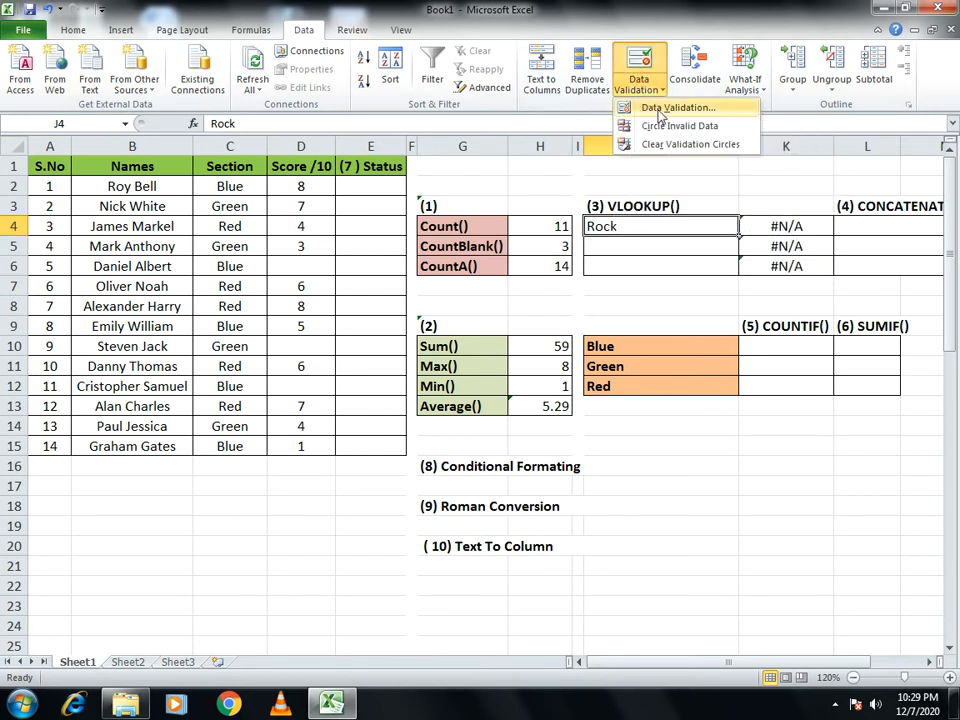
click(675, 110)
drag(547, 345, 617, 371)
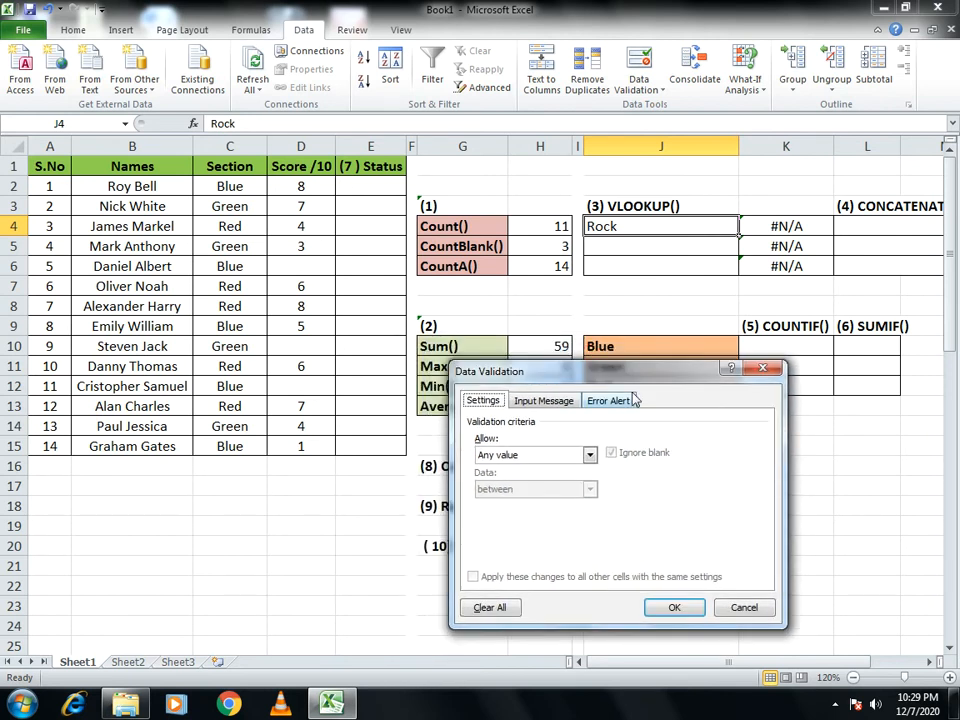
click(555, 456)
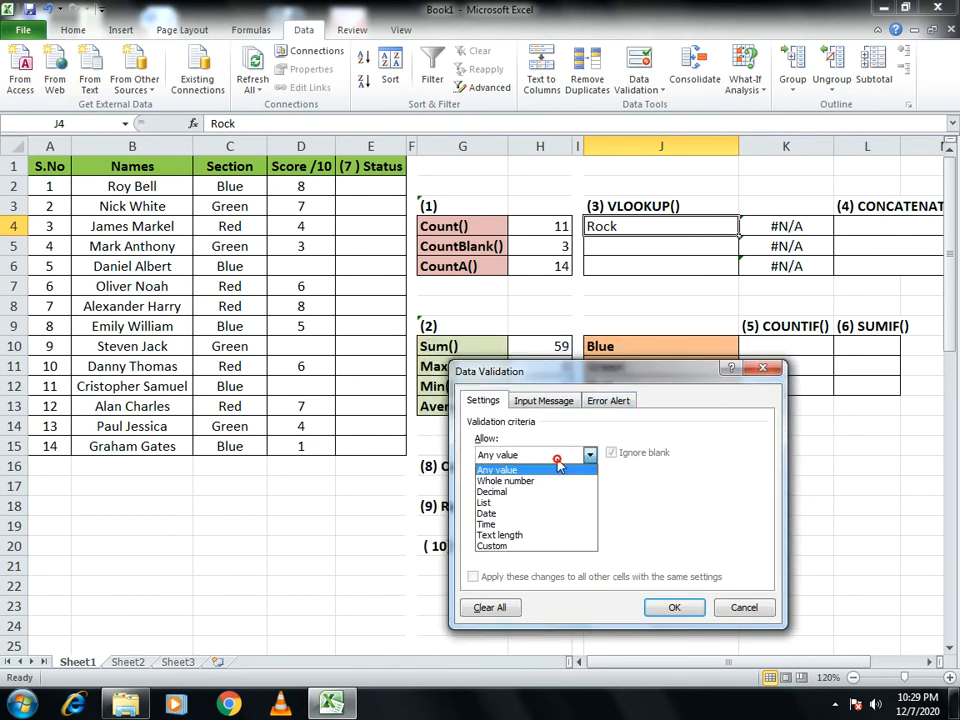
click(485, 504)
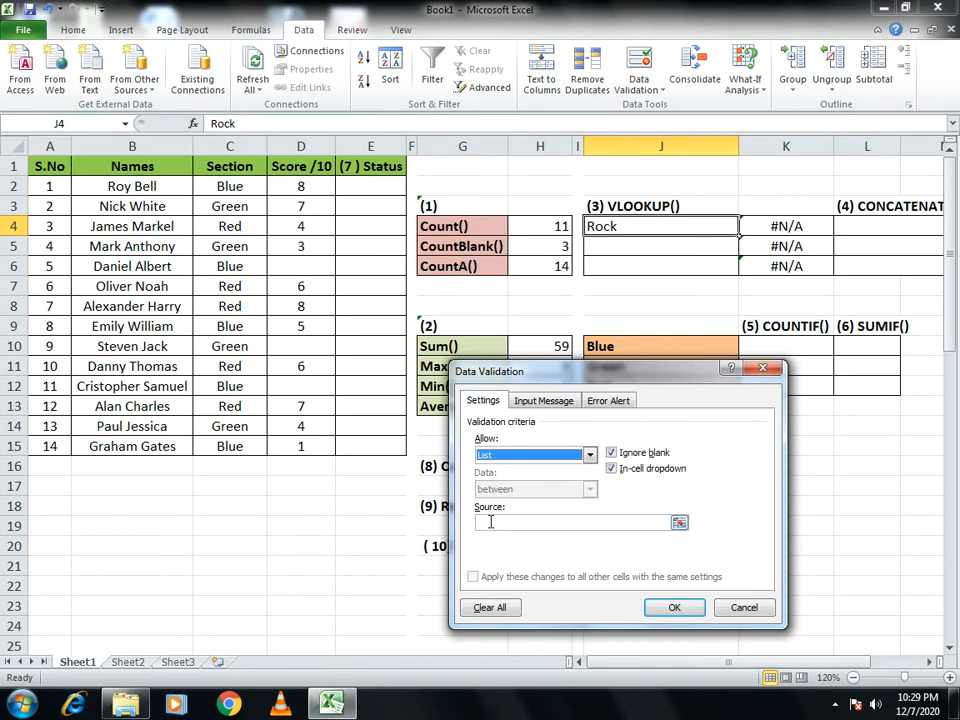
click(491, 521)
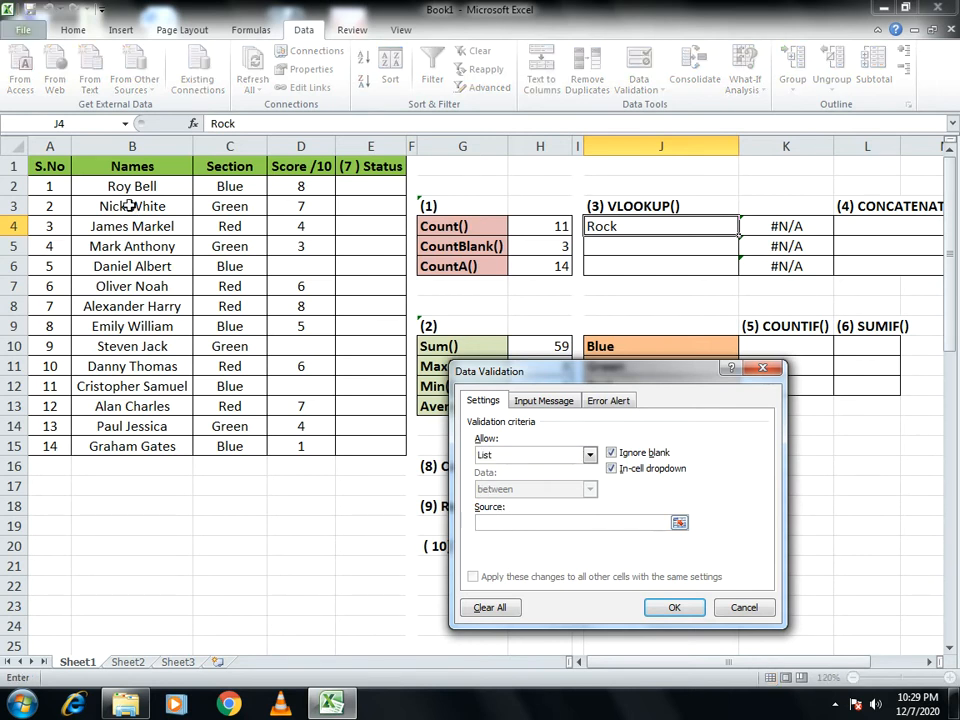
drag(120, 187, 120, 446)
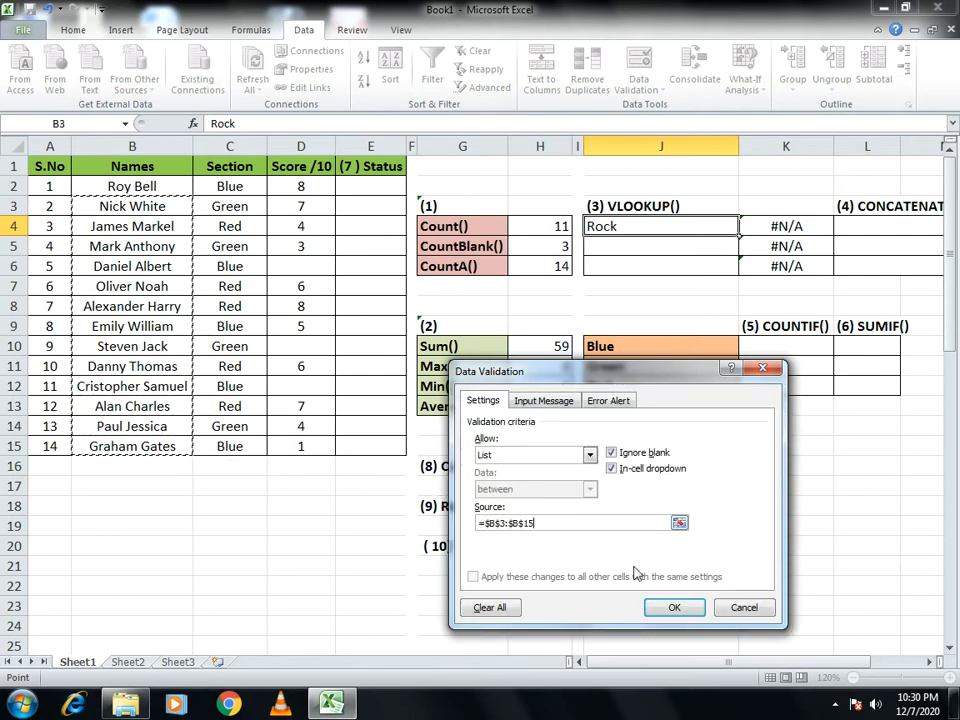
click(675, 609)
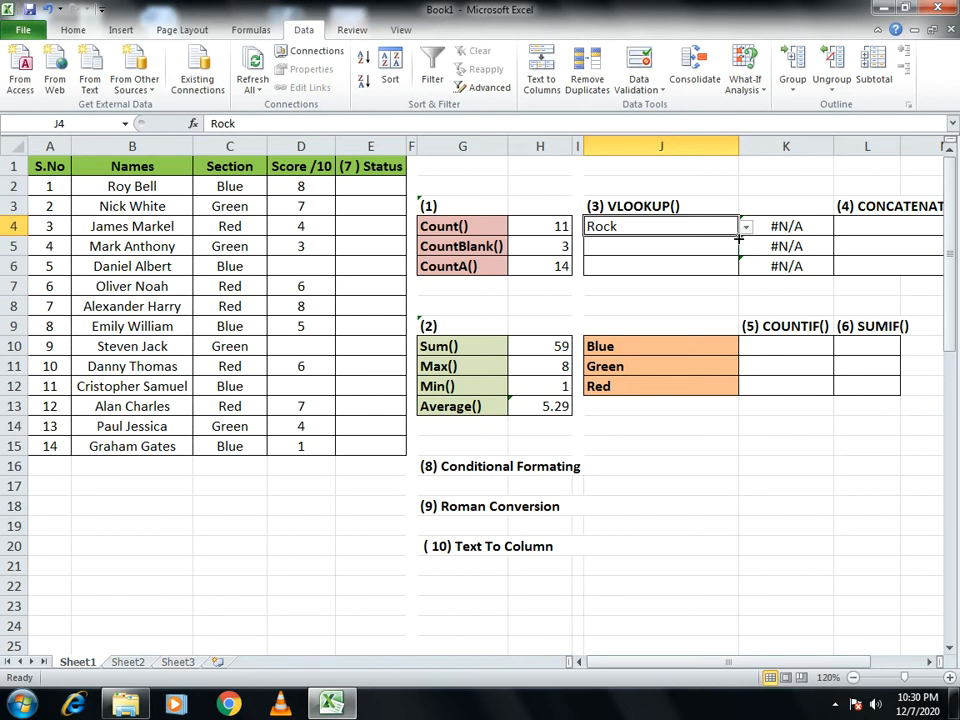
- Copy the validated cell J4 down through J6 and choose the name of student number 11 from J4's drop-down list
drag(738, 238, 737, 272)
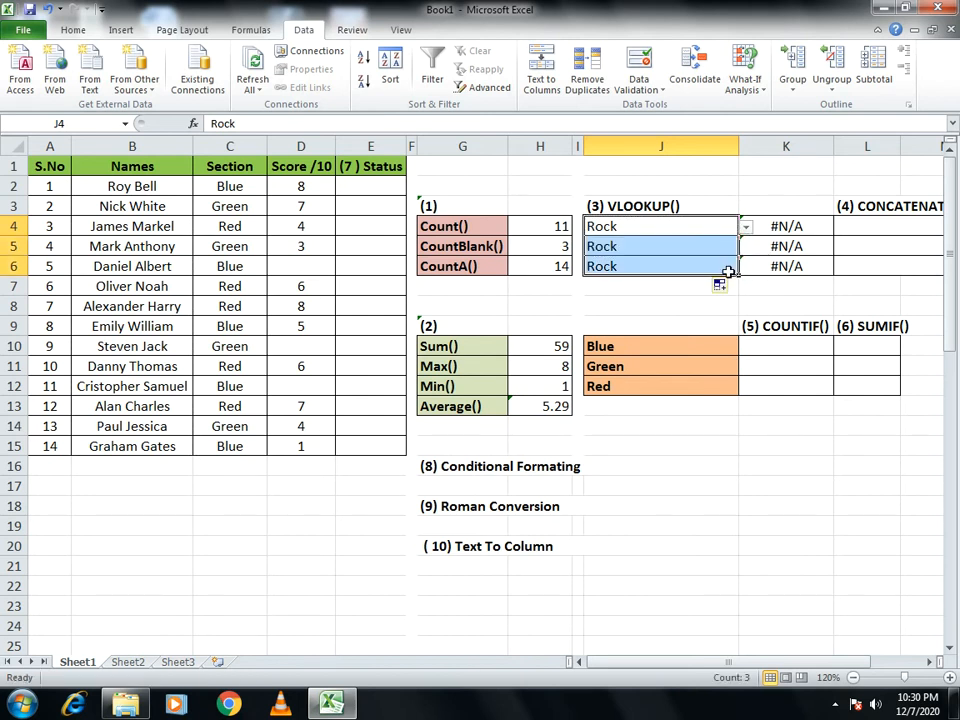
click(745, 228)
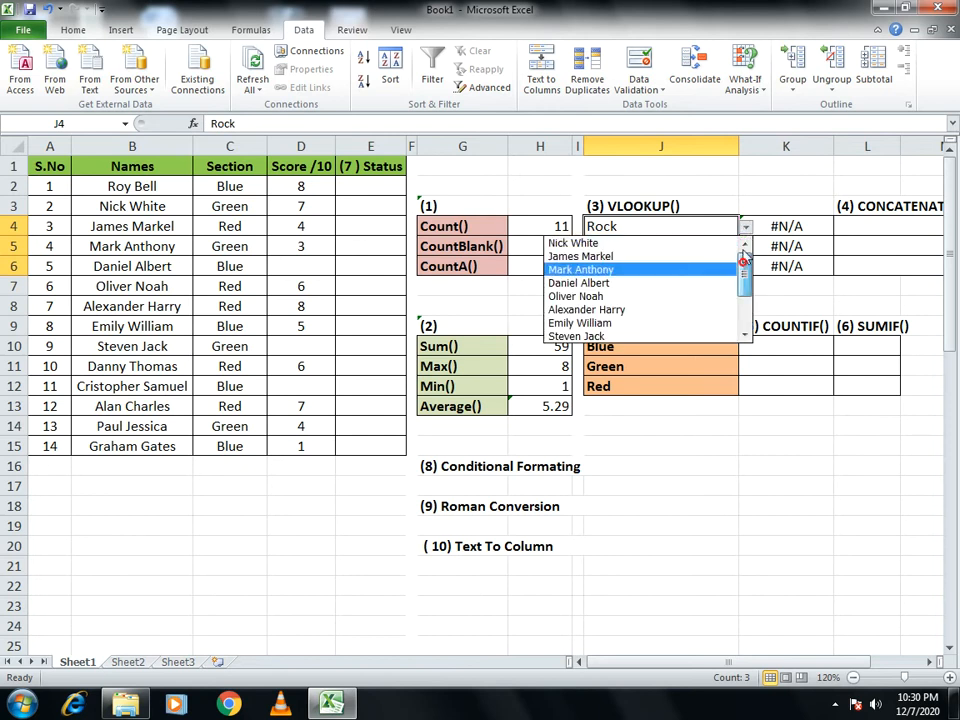
scroll(745, 270, down, 2)
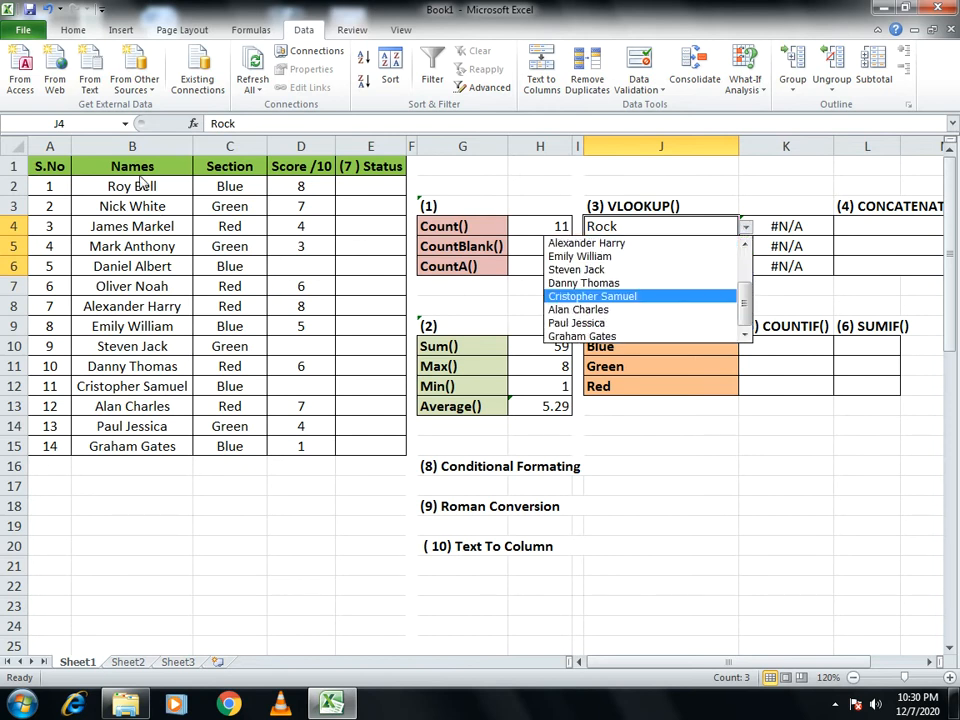
click(589, 297)
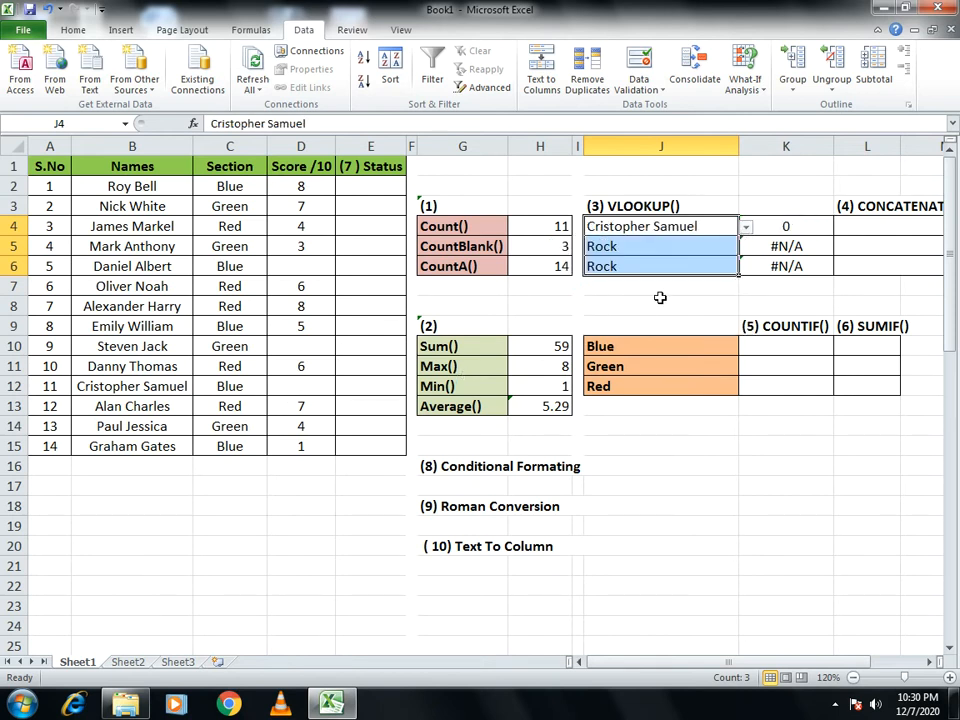
- Choose the name of student number 8 in cell J4 and of student number 6 in cell J5 from the drop-down lists
click(746, 228)
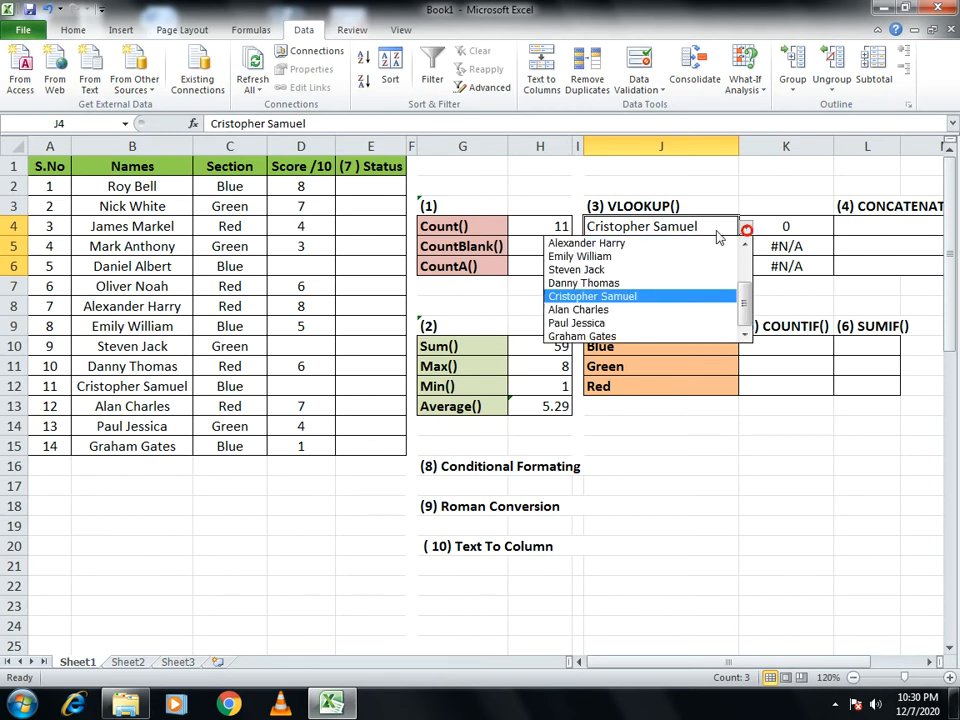
click(662, 255)
click(709, 249)
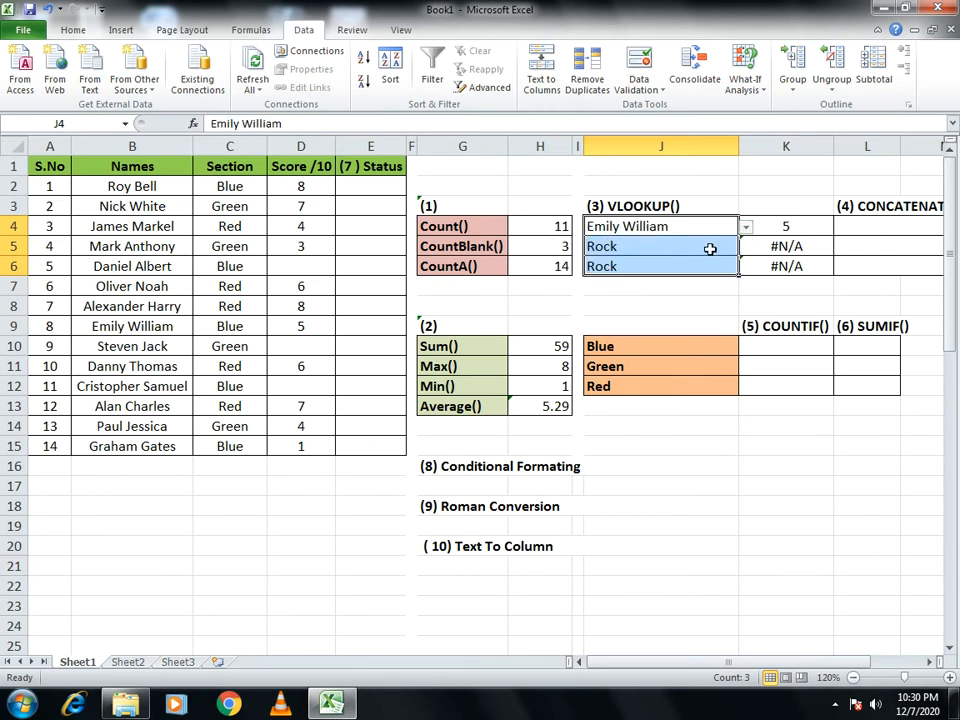
click(743, 248)
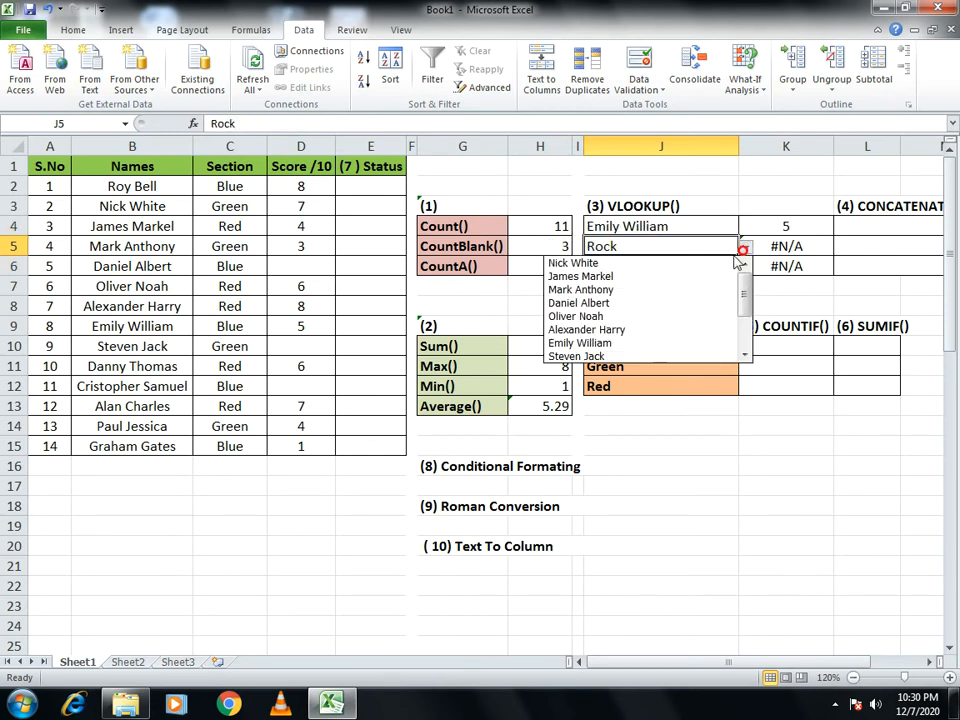
click(632, 317)
- Test the drop-down list in cell J6 with the names of students number 9 and 5, ending on student number 3
click(701, 264)
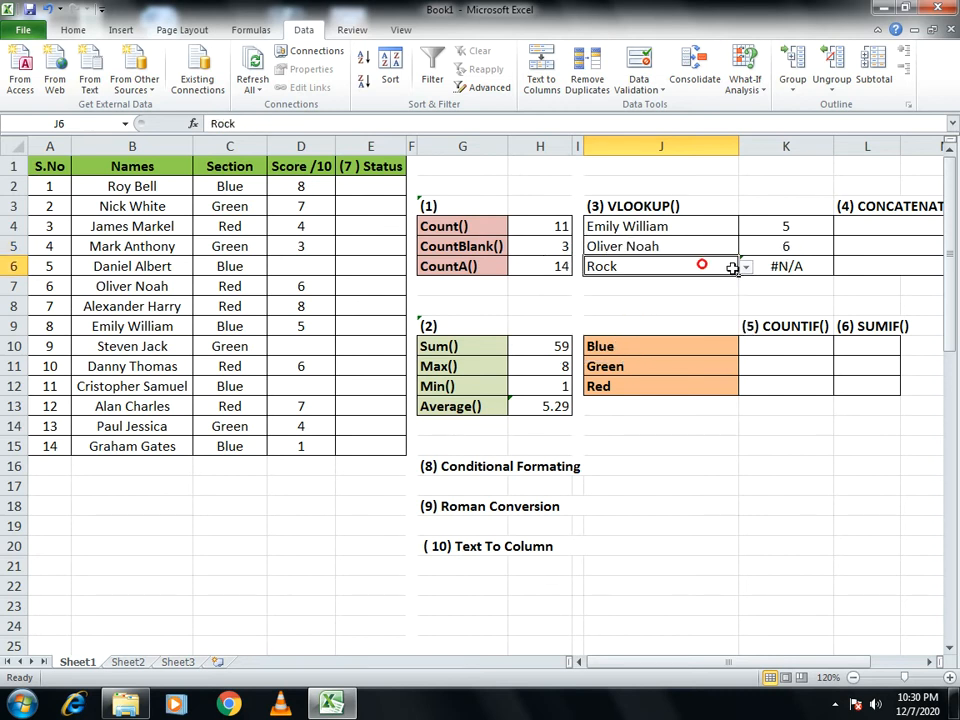
click(745, 267)
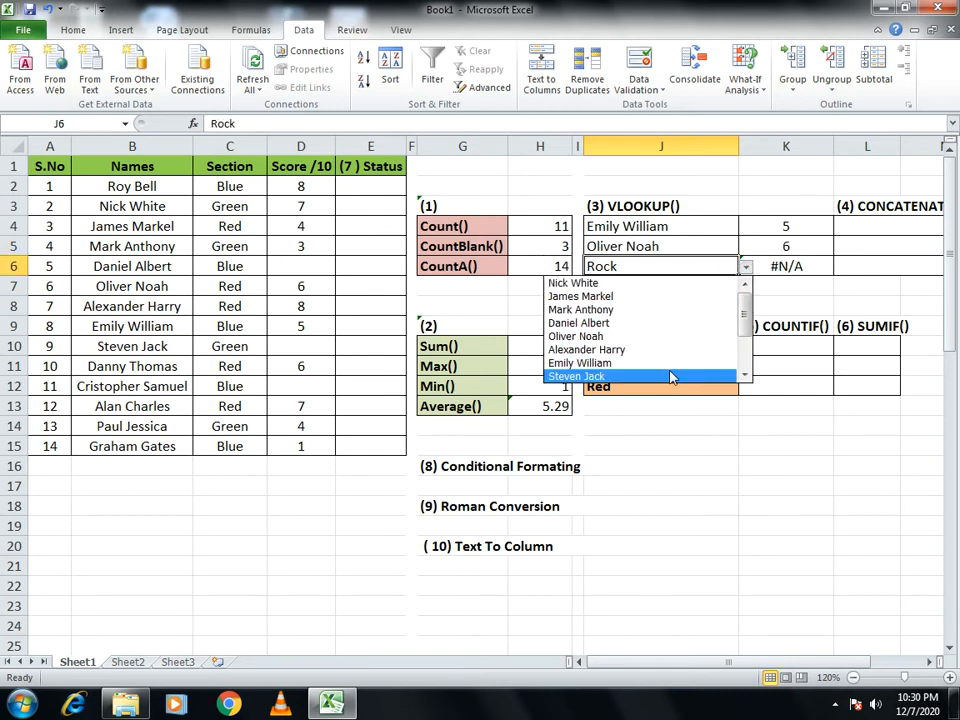
click(671, 376)
click(746, 267)
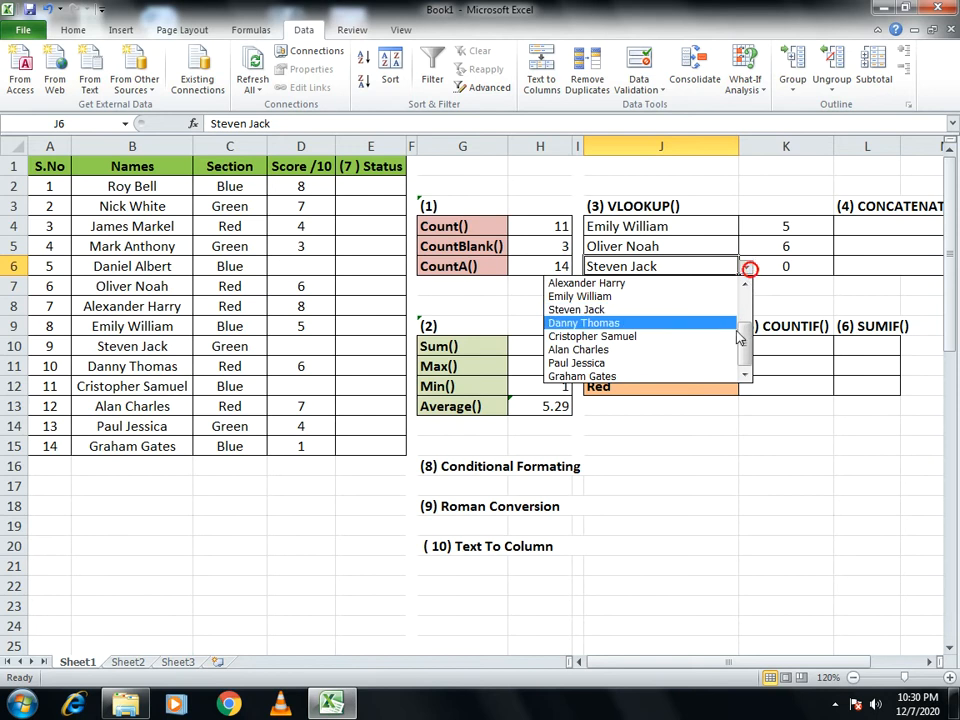
scroll(748, 335, up, 1)
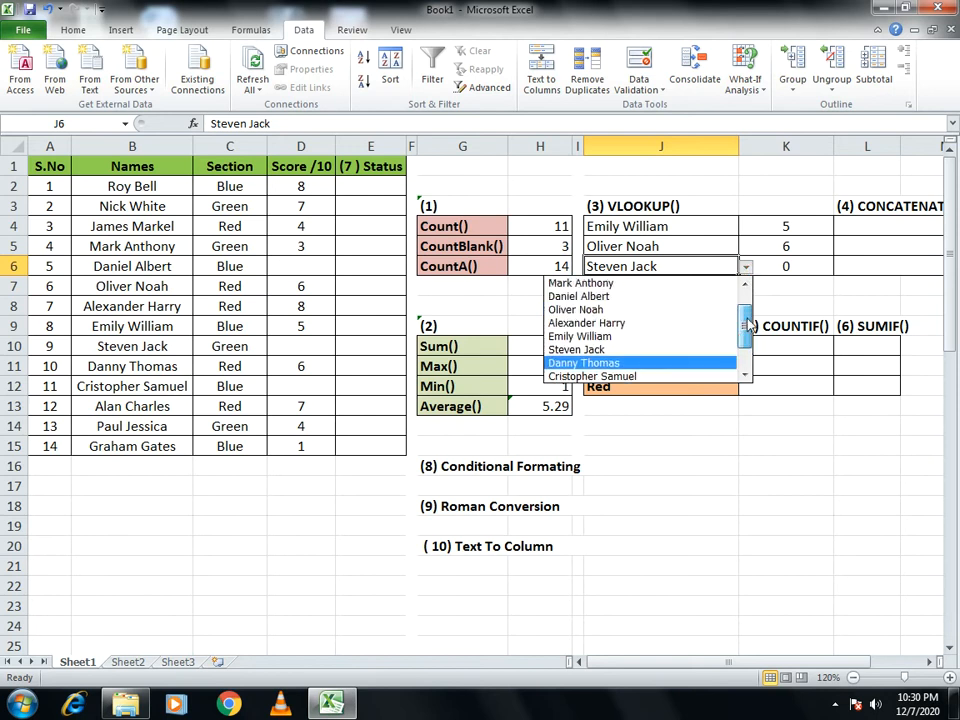
click(677, 298)
click(746, 268)
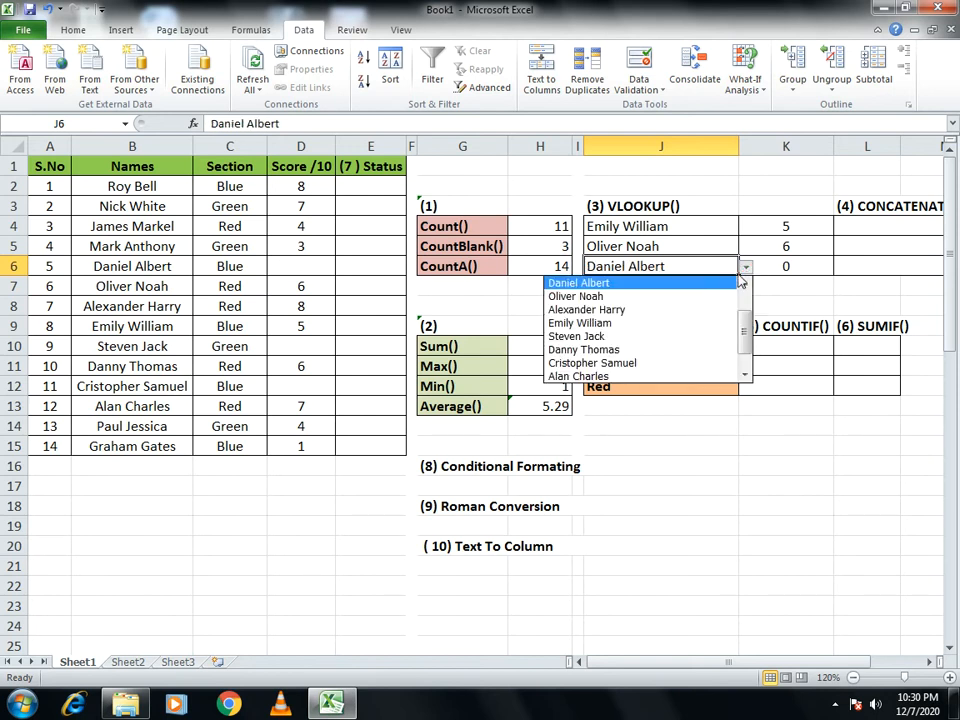
scroll(746, 312, up, 1)
mouse_move(748, 301)
mouse_down()
mouse_move(752, 354)
mouse_move(752, 301)
mouse_up()
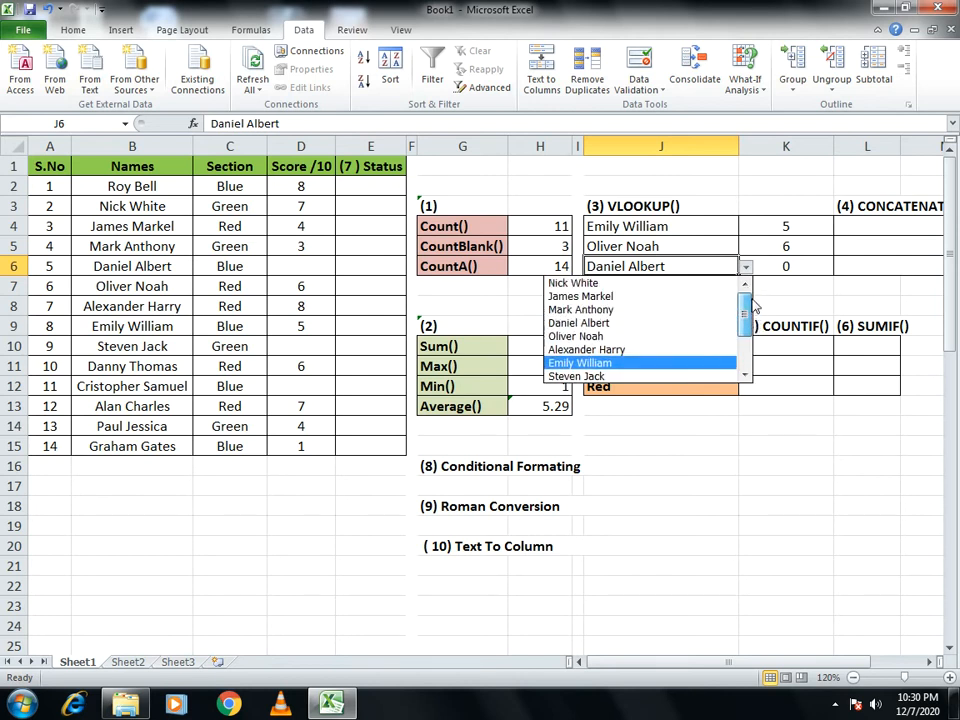
click(667, 297)
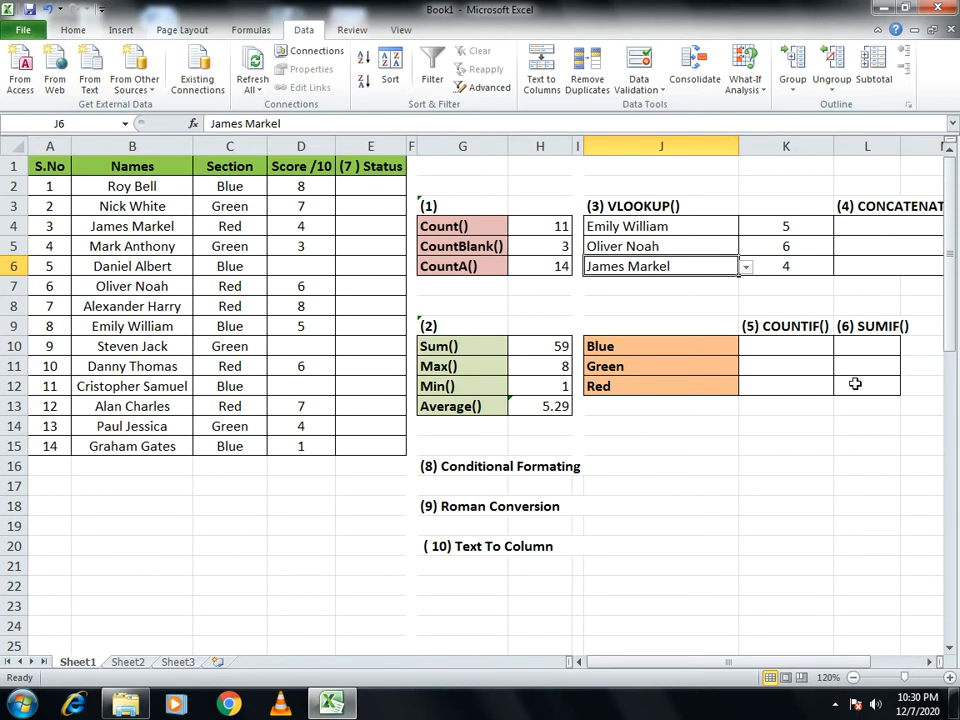
- Enter =CONCATENATE(J4,K4) in cell L4 to join the lookup name and its score
click(886, 226)
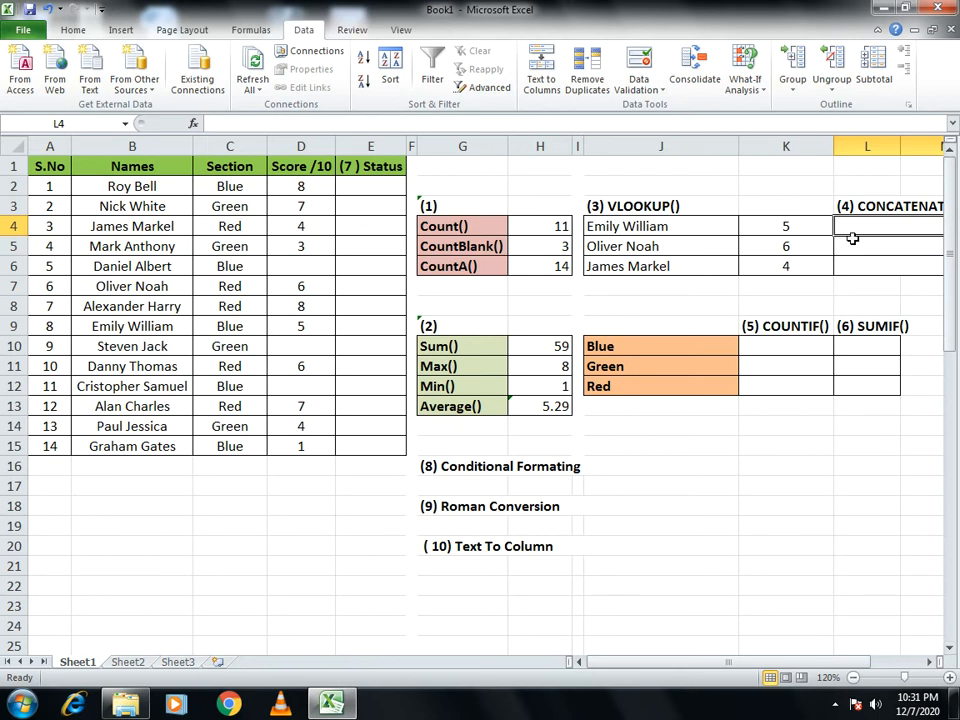
text(=concat)
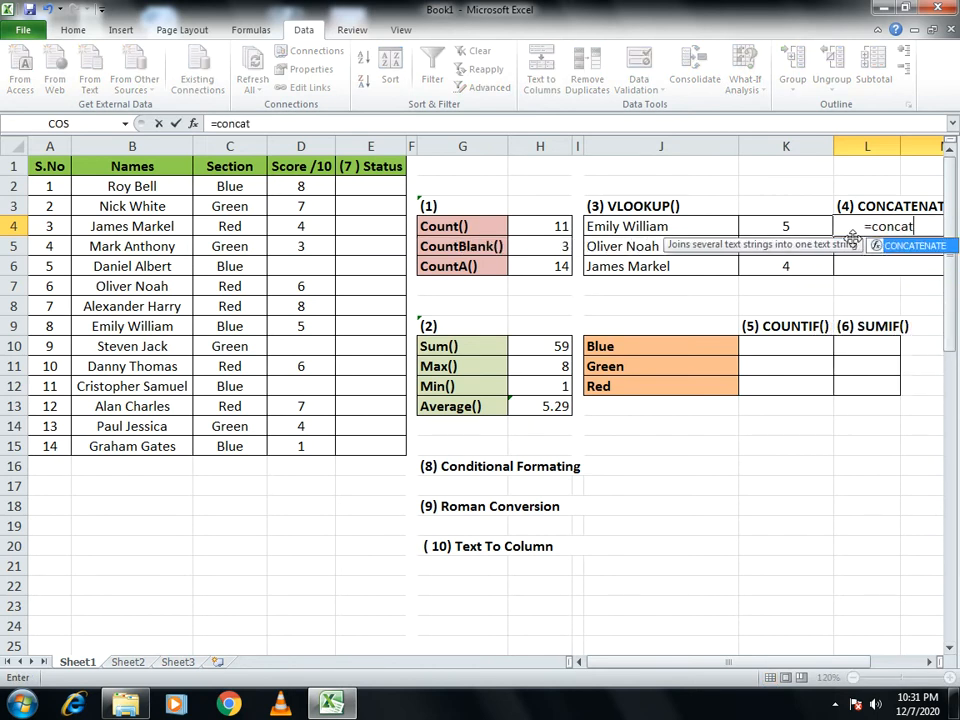
text(ne)
key(BackSpace)
key(BackSpace)
text(enate()
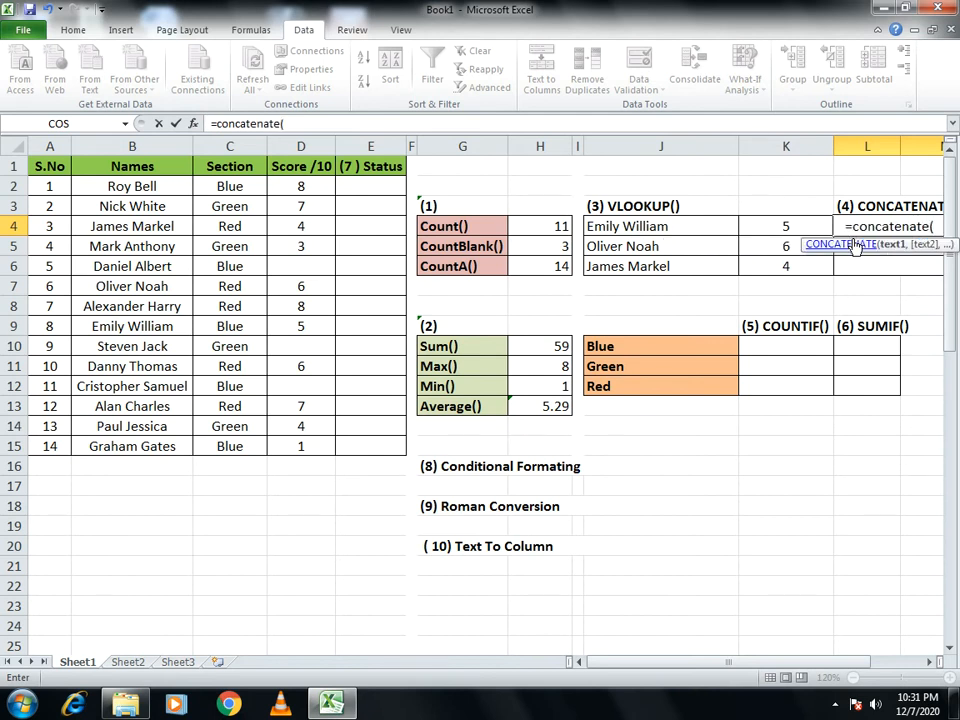
click(668, 223)
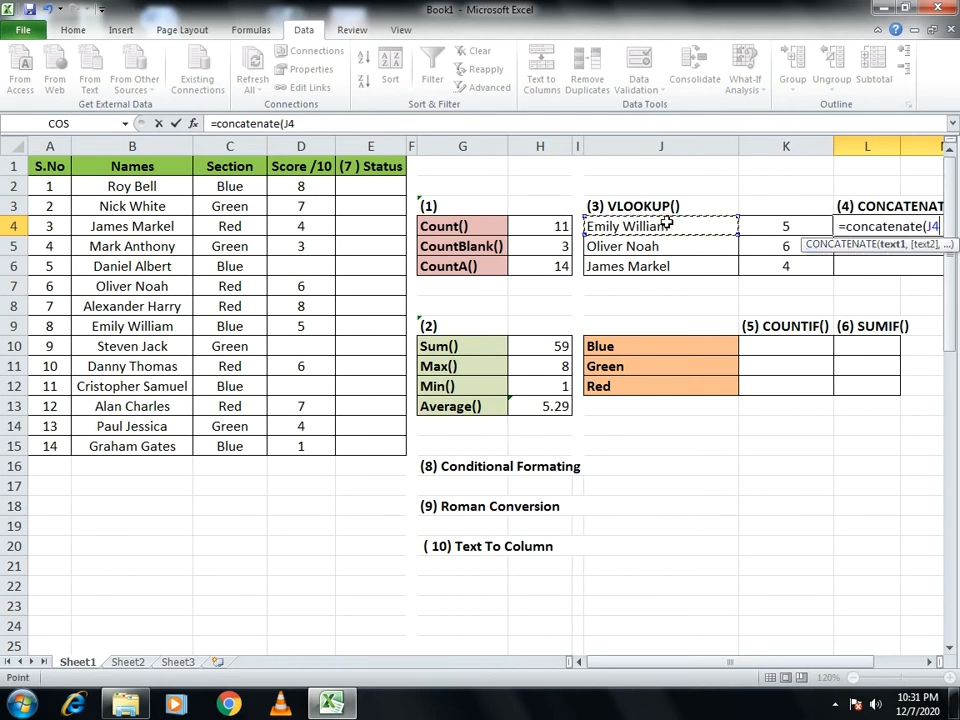
text(,)
click(790, 223)
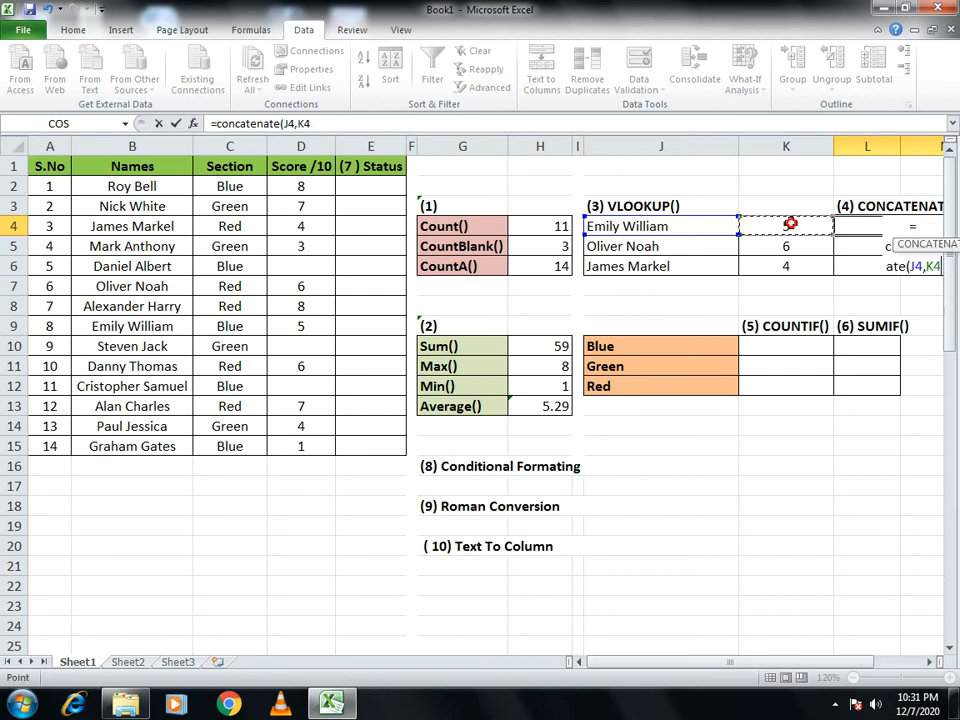
text())
key(Return)
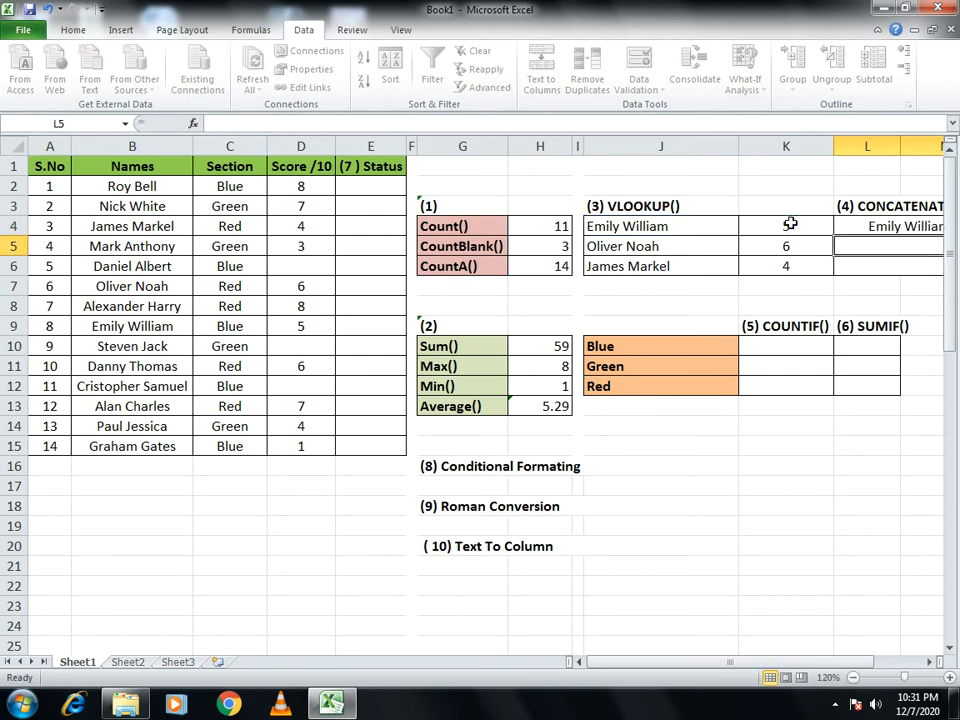
- Narrow columns J and K so the student table and the CONCATENATE block fit on screen together
drag(820, 665, 883, 667)
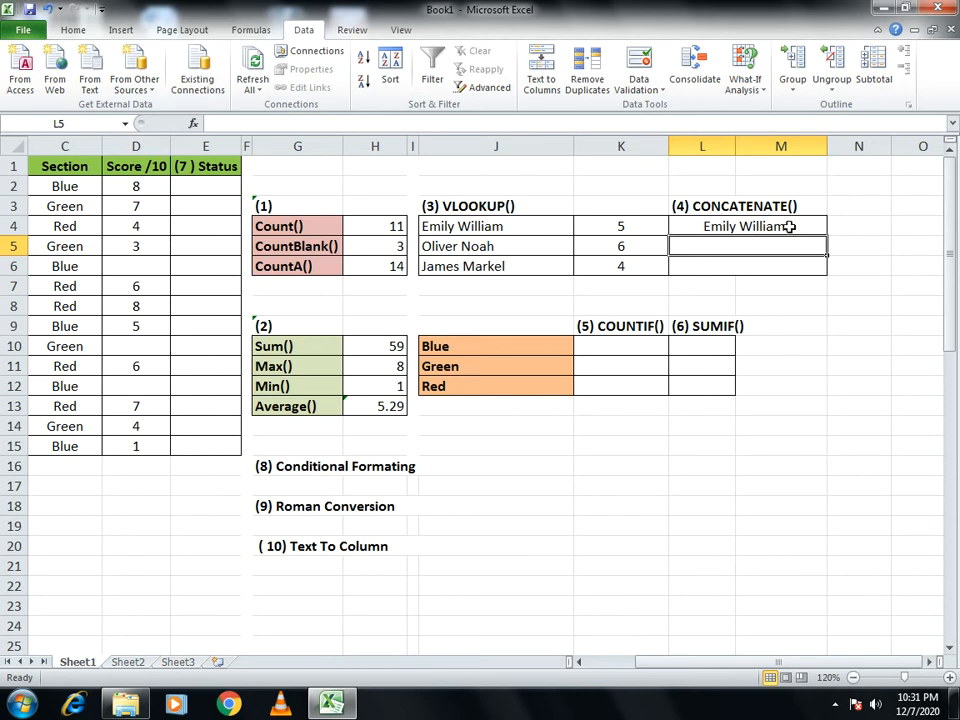
drag(570, 146, 535, 146)
drag(629, 147, 619, 90)
drag(776, 661, 680, 664)
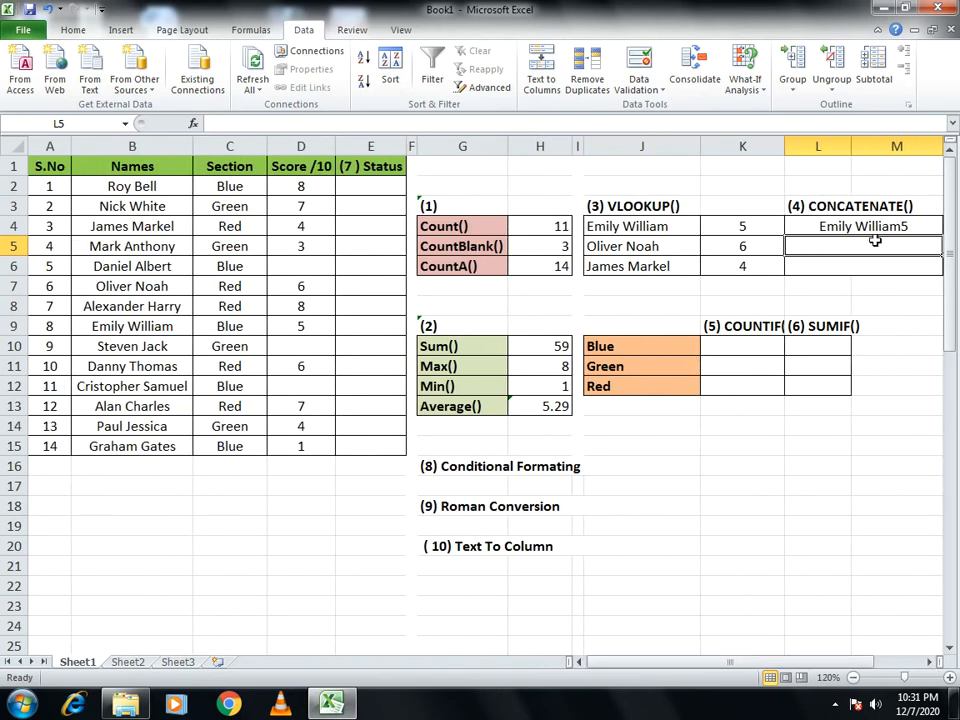
- Replace the formula in cell L4 with =CONCATENATE(J4," ",K4) to put a space between name and score
click(810, 227)
text(=concatenate)
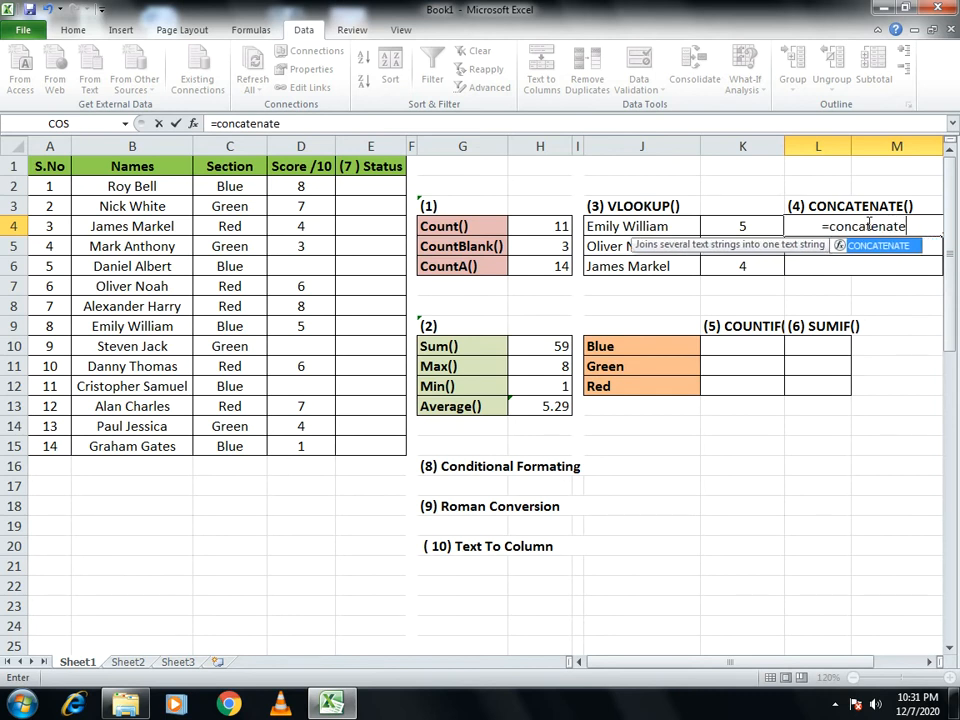
text(()
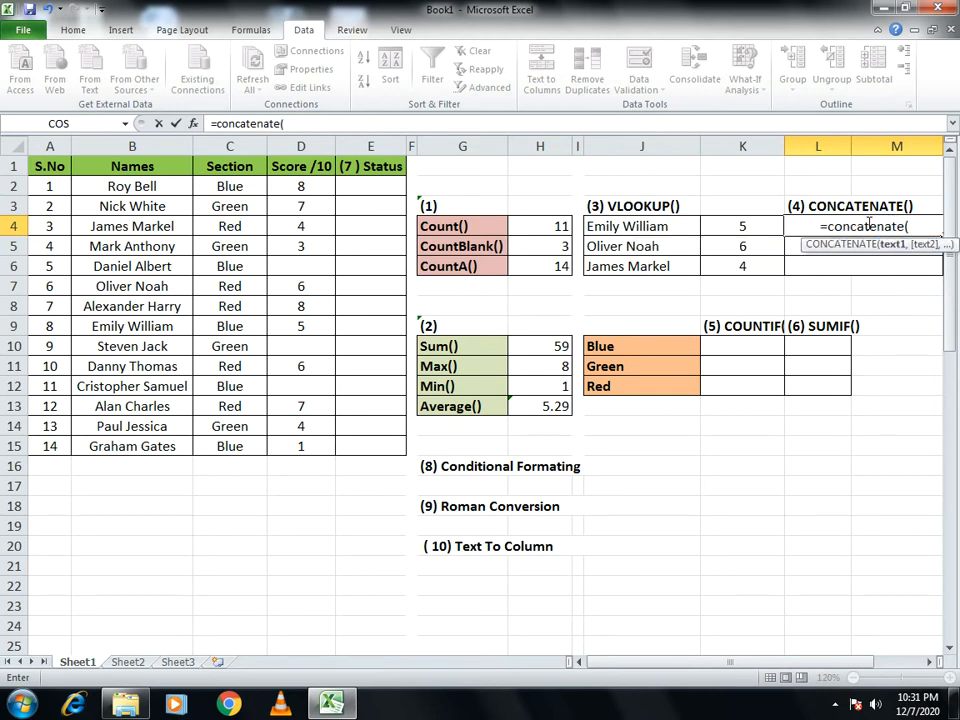
click(608, 227)
text(,)
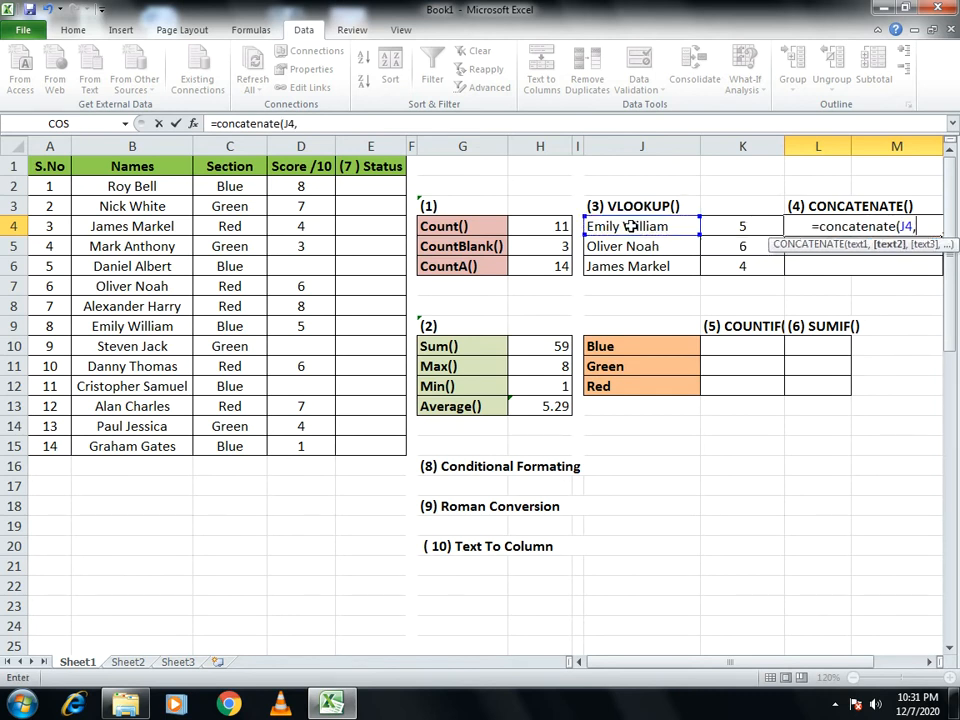
click(737, 223)
key(BackSpace)
key(BackSpace)
text(")
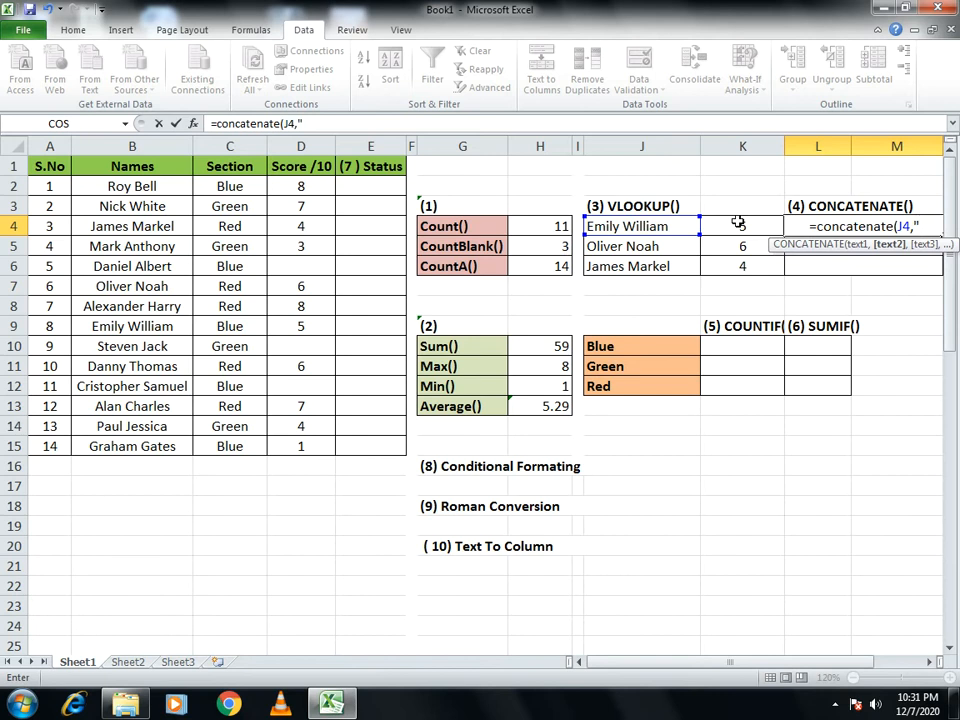
text( ")
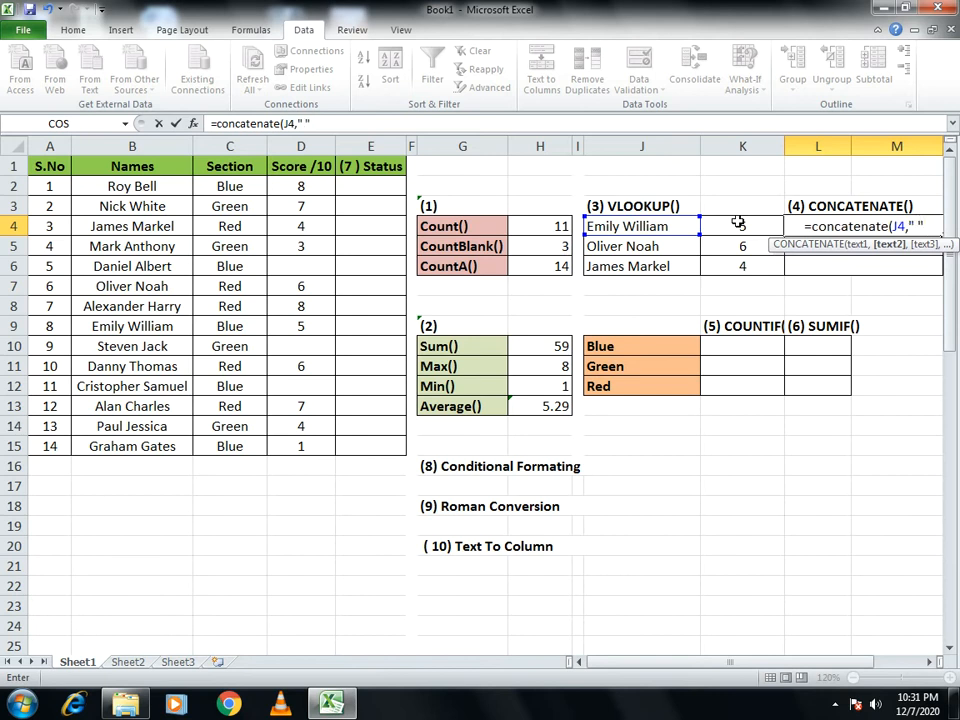
text(,)
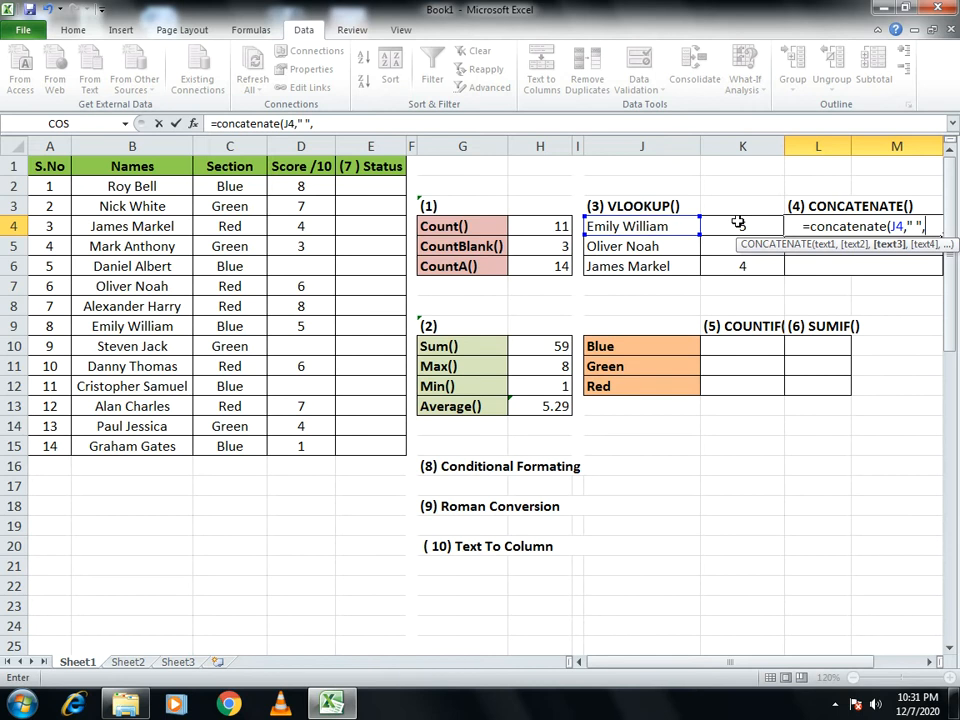
click(737, 222)
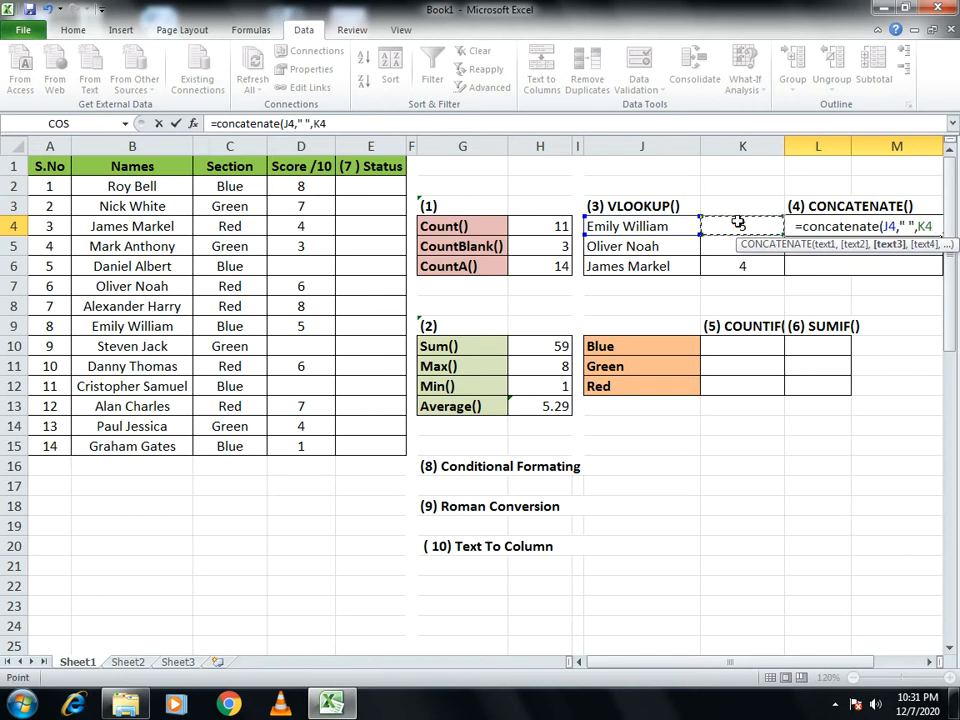
text())
key(Return)
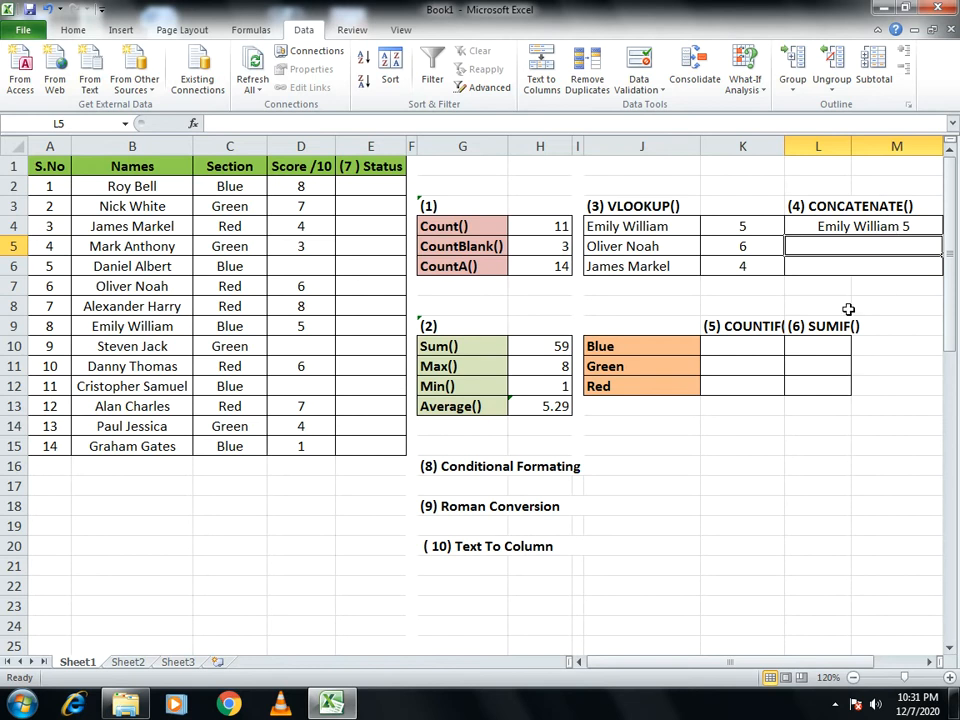
- Copy the CONCATENATE formula from cell L4 down through L6
drag(756, 662, 778, 663)
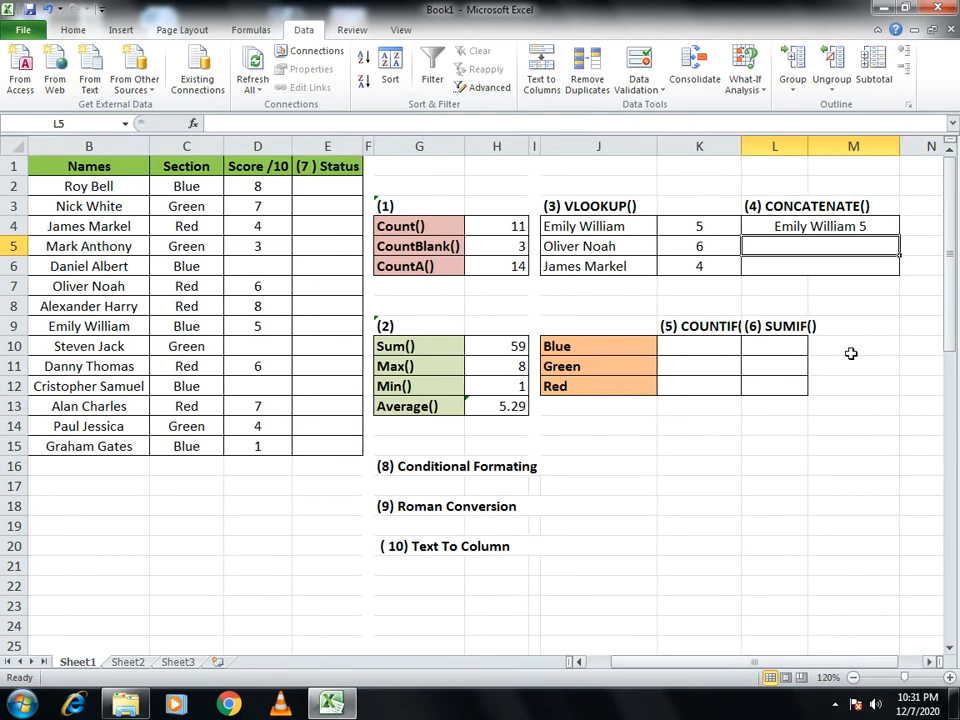
click(838, 230)
drag(899, 236, 900, 279)
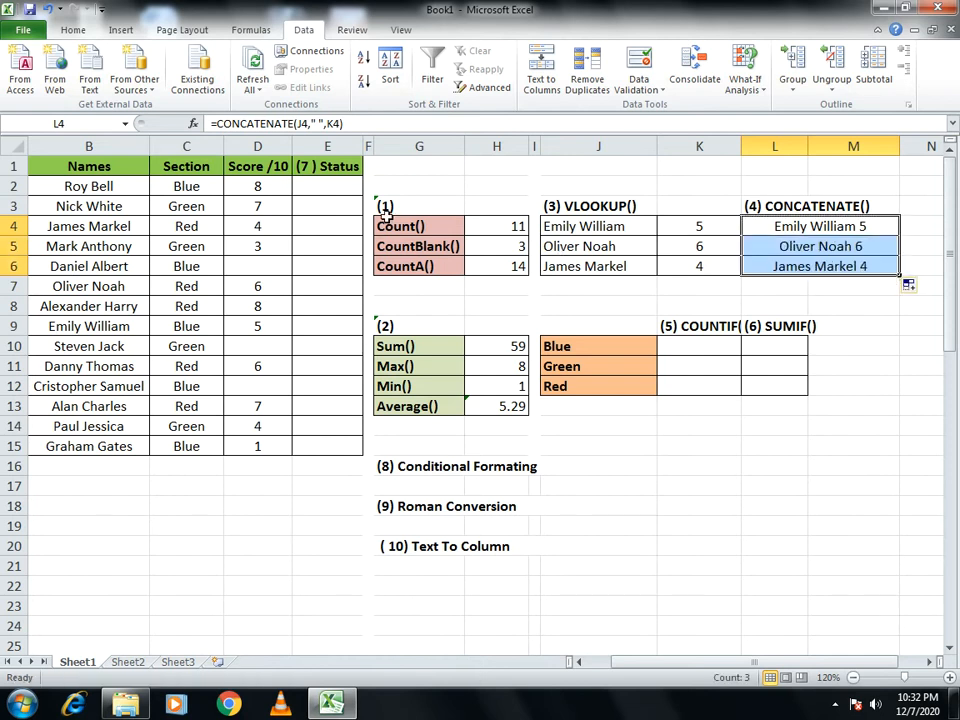
- Enter =COUNTIF(C2:C15,J10) in cell K10 to count the students in the Blue section
drag(818, 662, 776, 663)
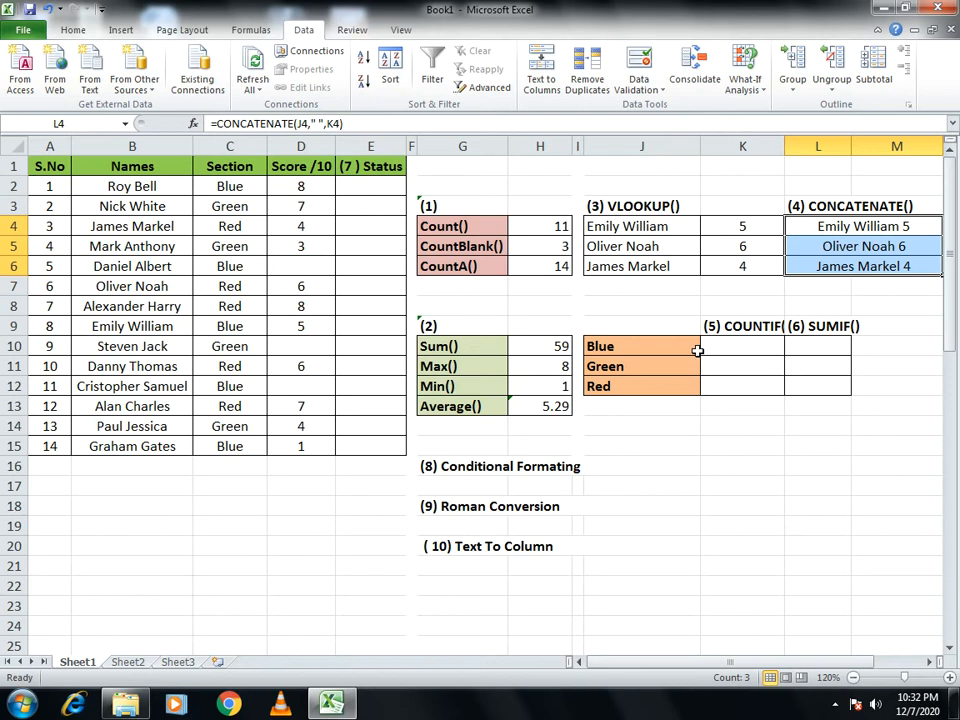
click(755, 347)
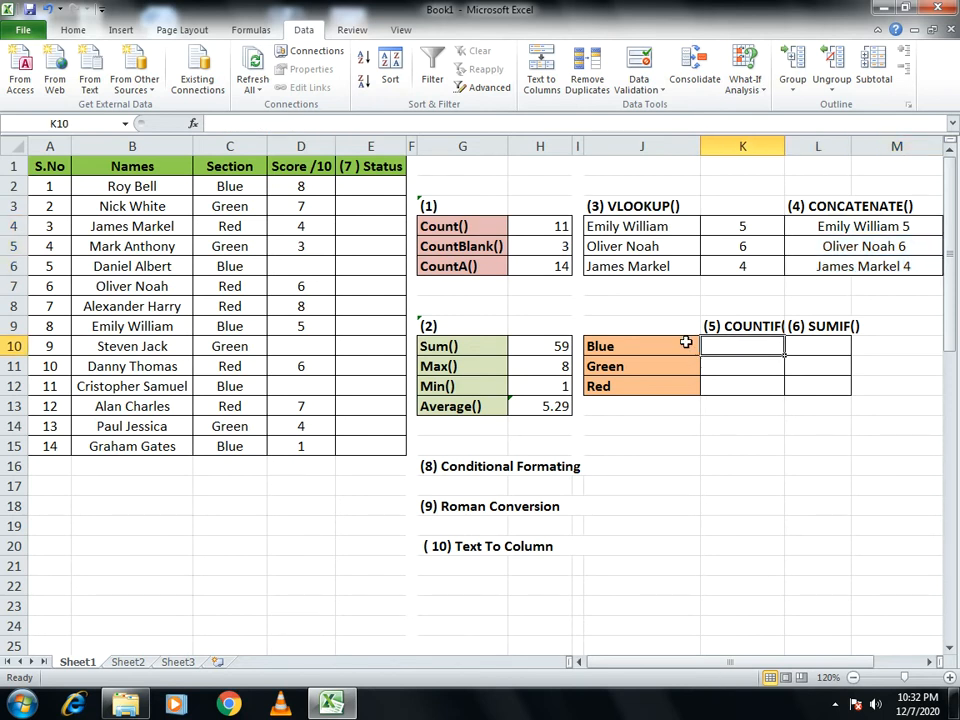
text(=count)
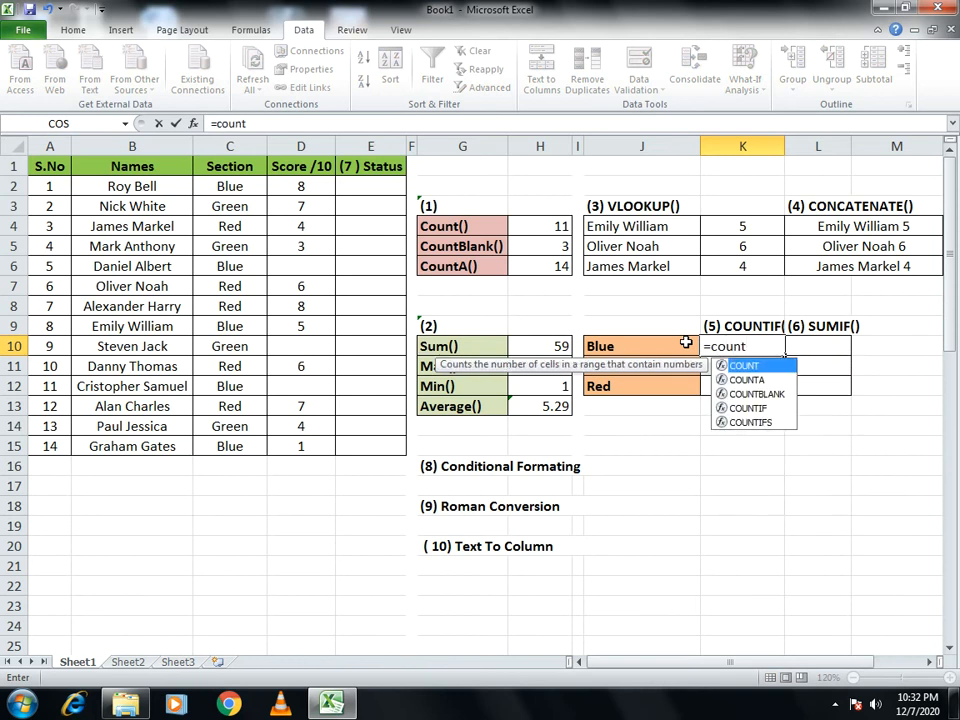
text(if()
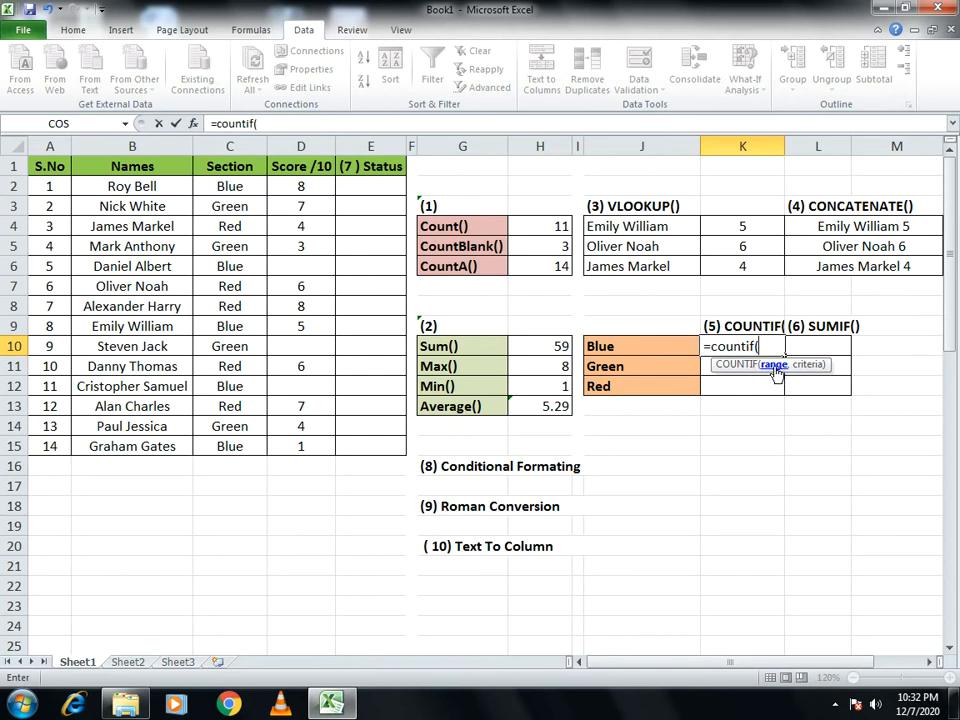
drag(231, 186, 232, 436)
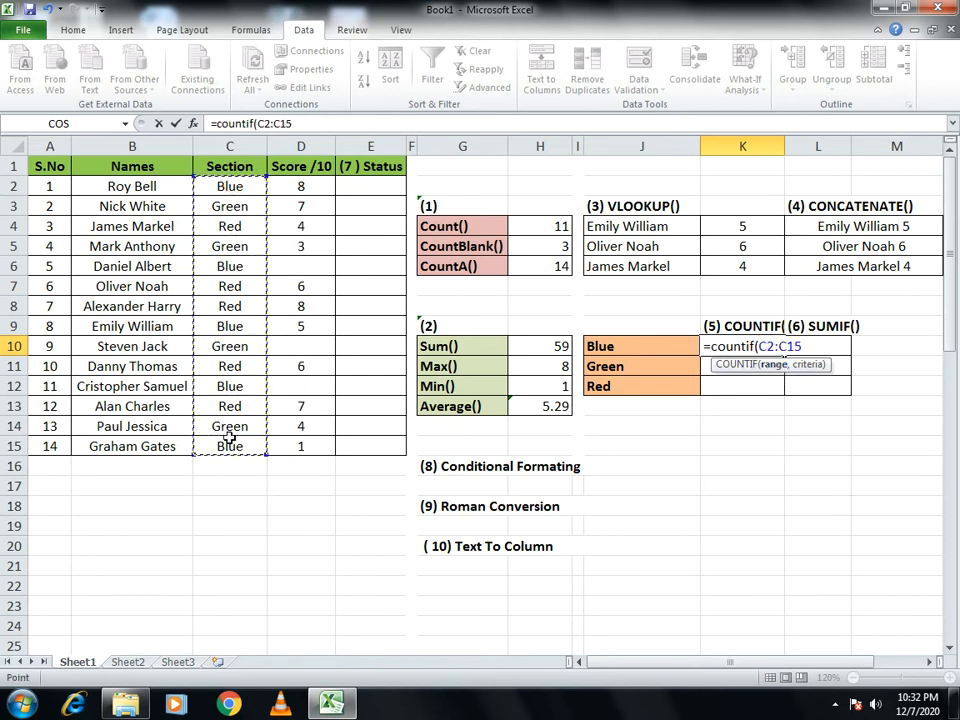
text(,)
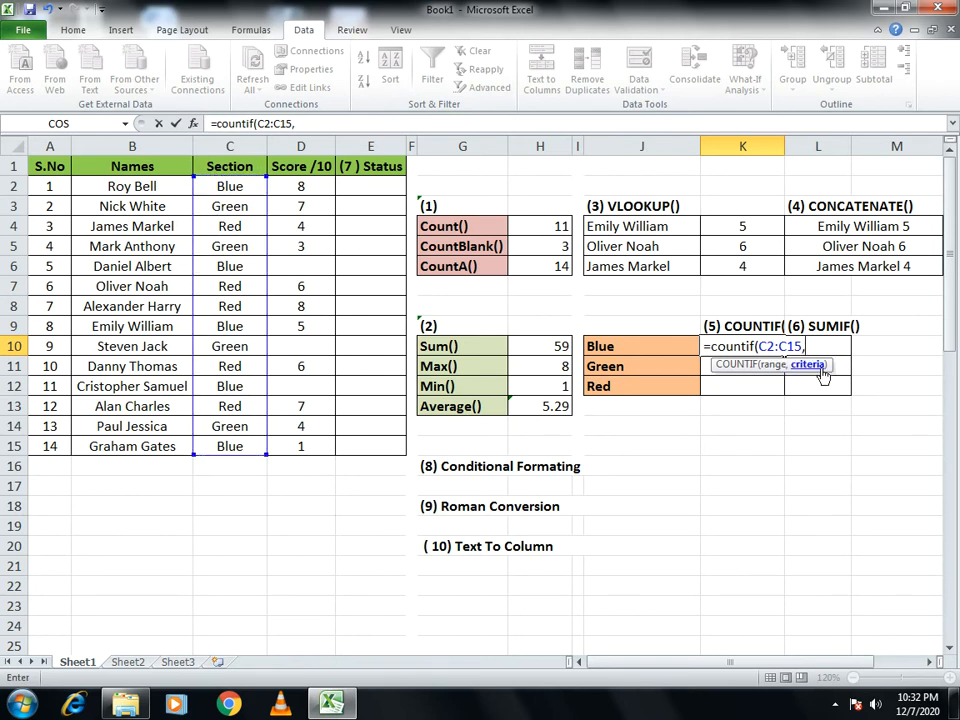
click(613, 346)
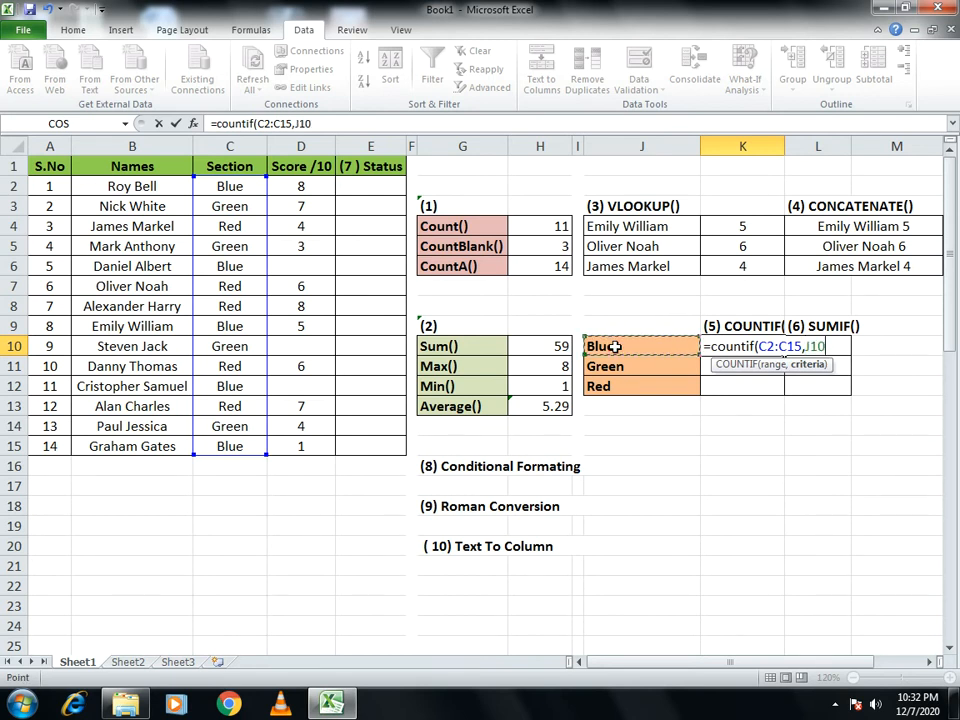
text())
key(Return)
- Copy the COUNTIF formula from cell K10 down through K12 for the Green and Red sections
key(Up)
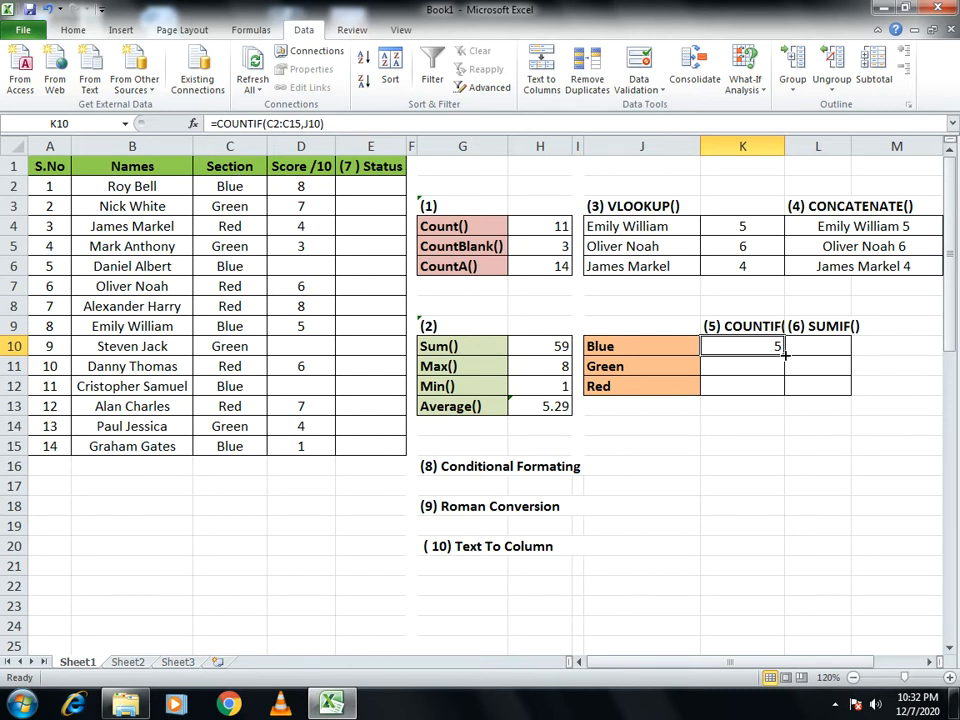
drag(785, 357, 773, 383)
click(814, 462)
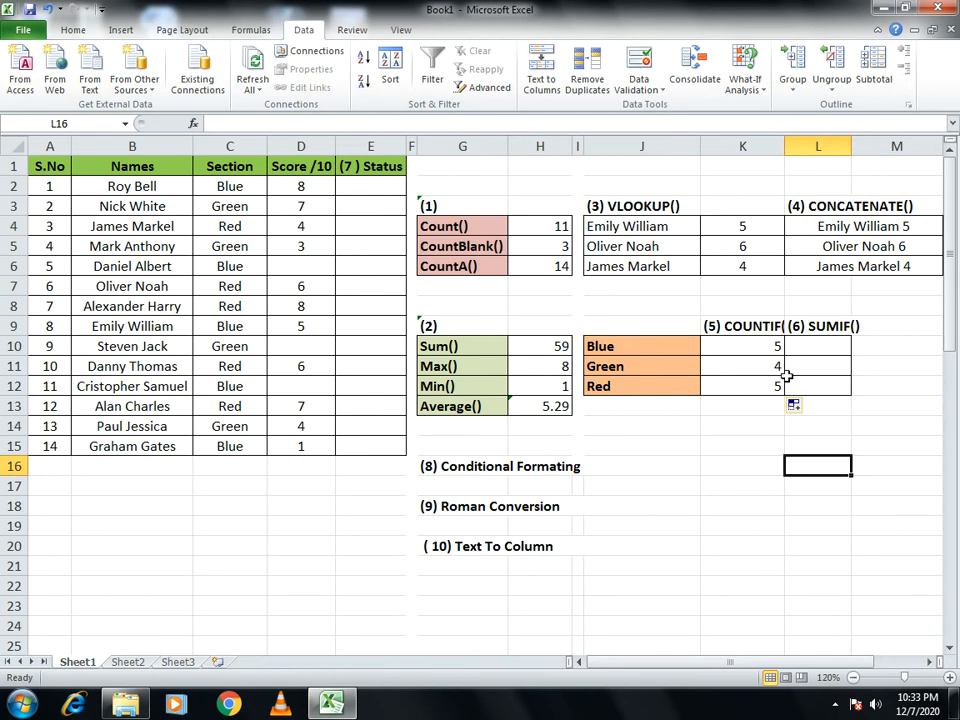
- Center-align the COUNTIF and SUMIF result cells K10:L12
drag(755, 344, 818, 386)
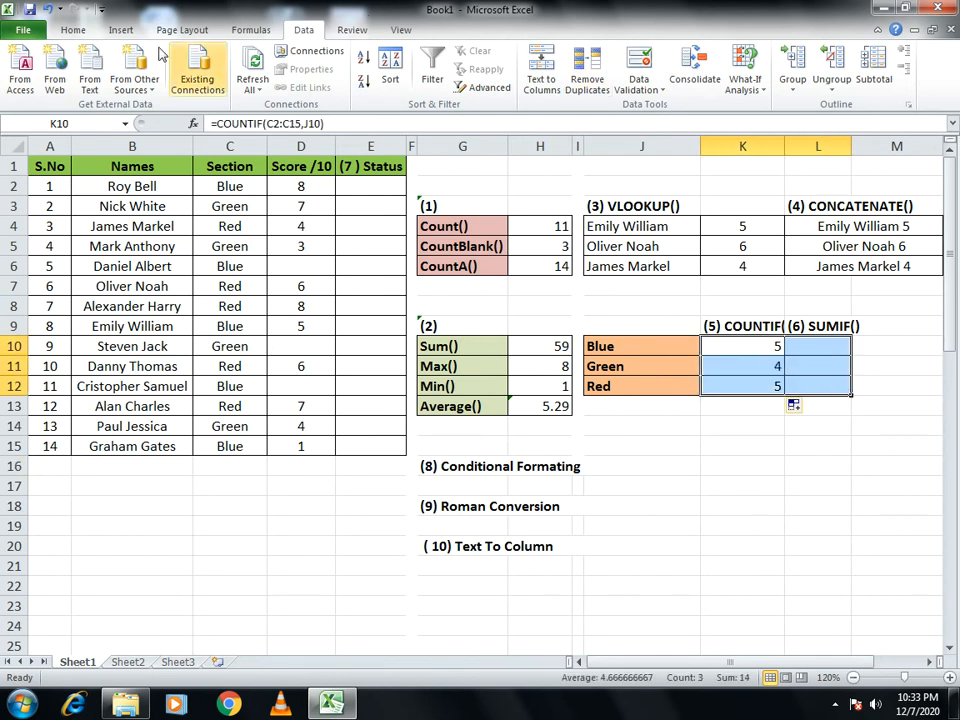
click(73, 29)
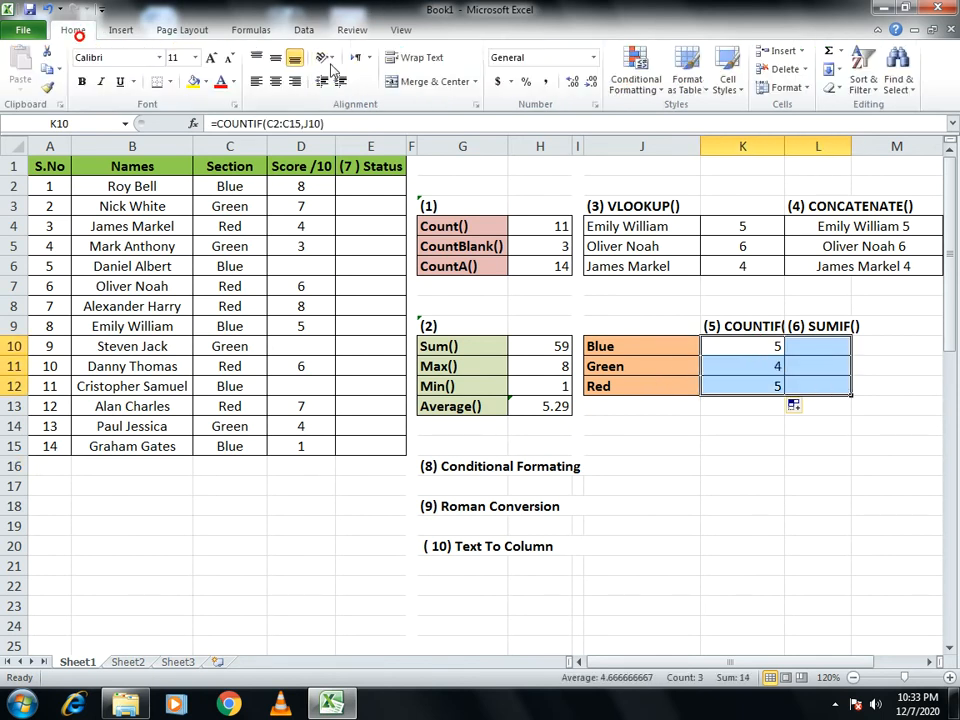
click(279, 81)
click(660, 442)
- Enter =SUMIF(C2:C15,J10,D2:D15) in cell L10 to total the Blue section's scores
click(836, 344)
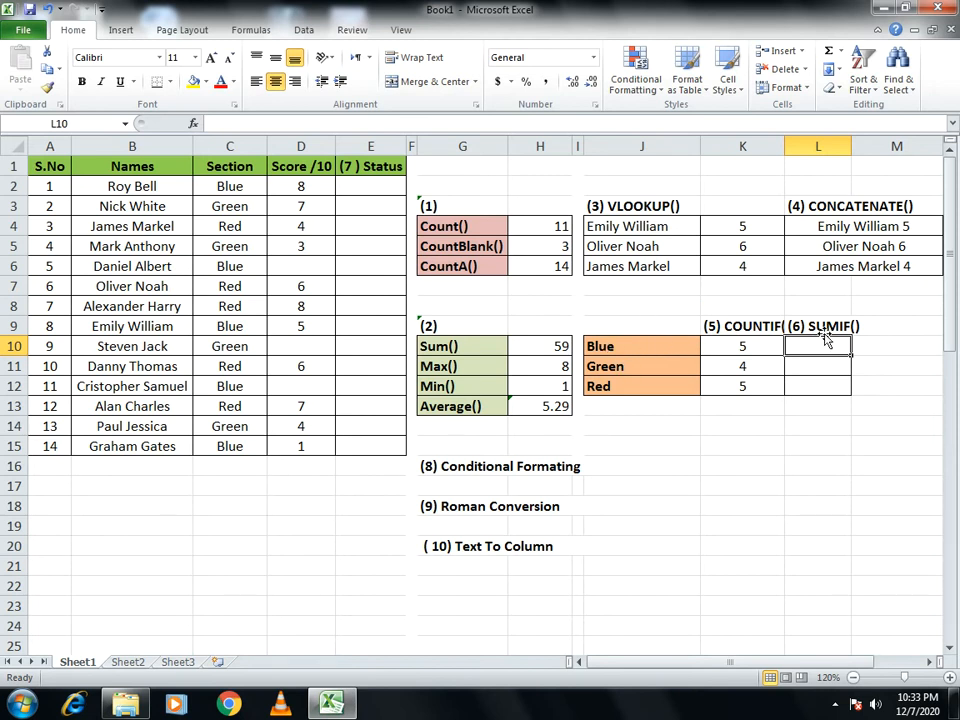
text(=sum)
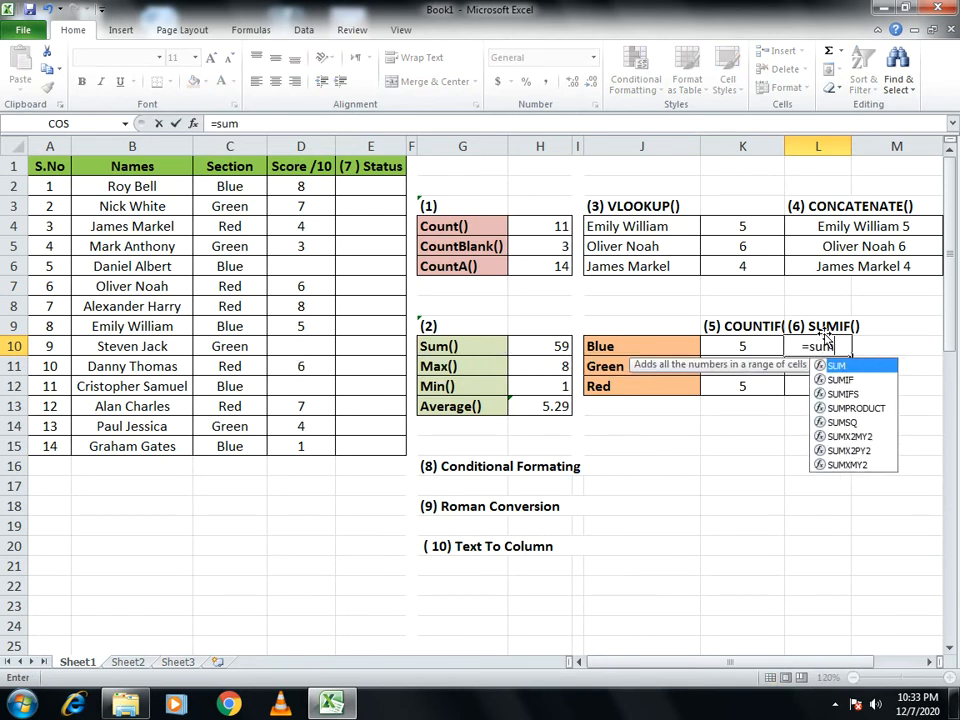
text(i)
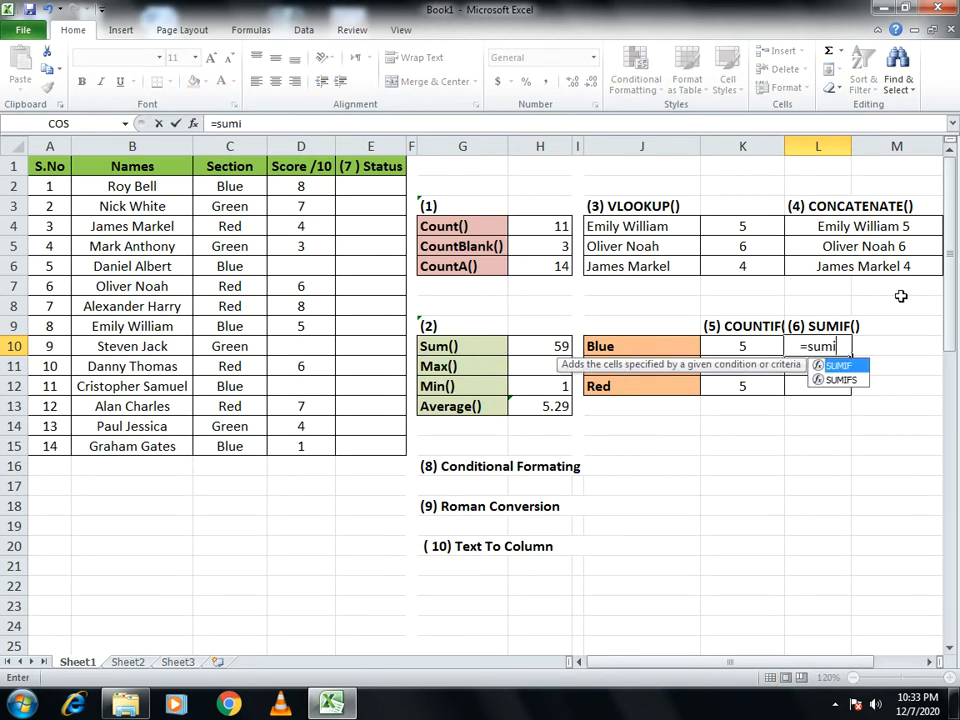
text(f()
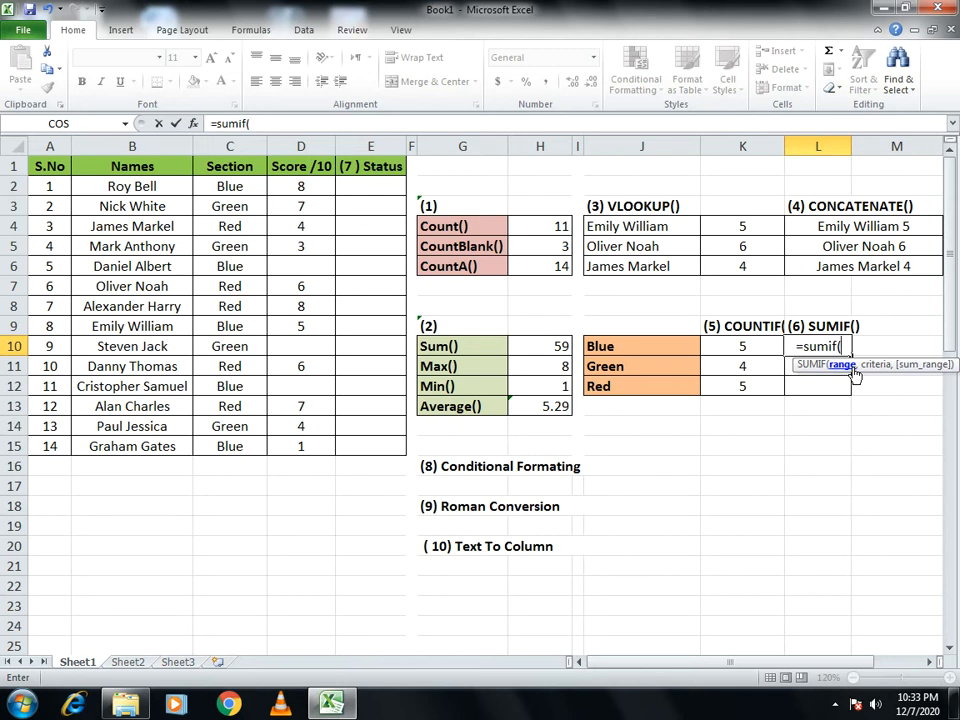
drag(229, 186, 223, 446)
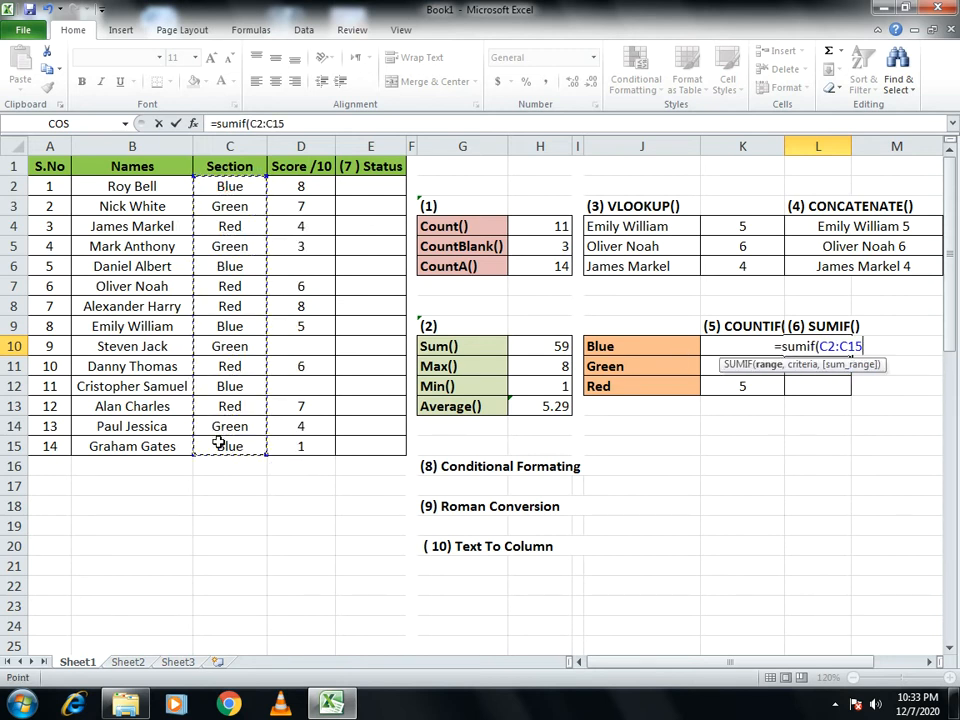
text(,)
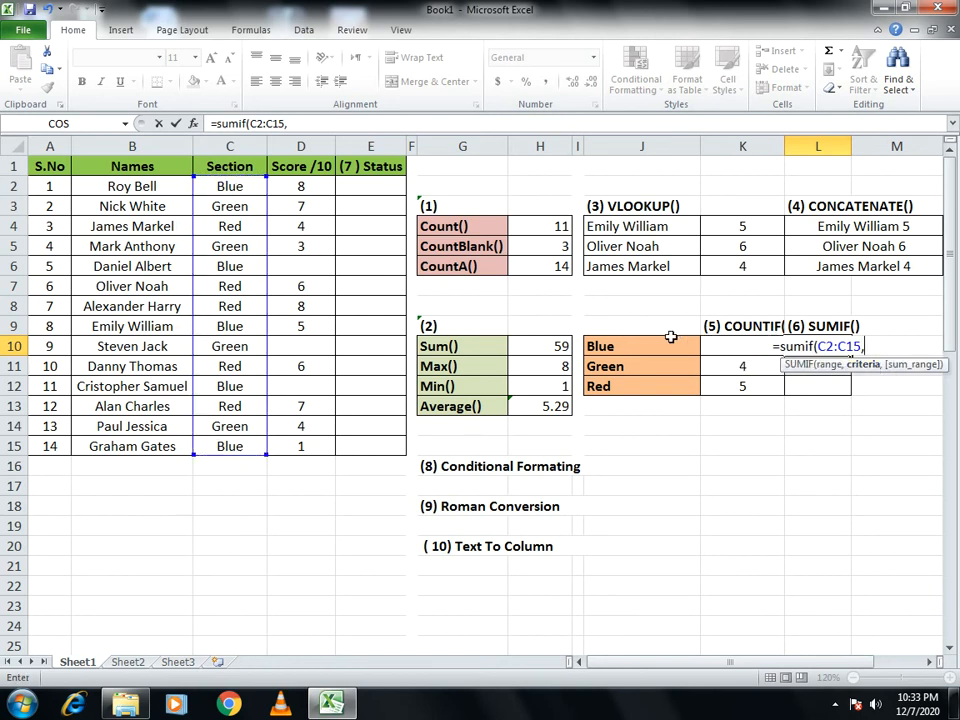
click(640, 345)
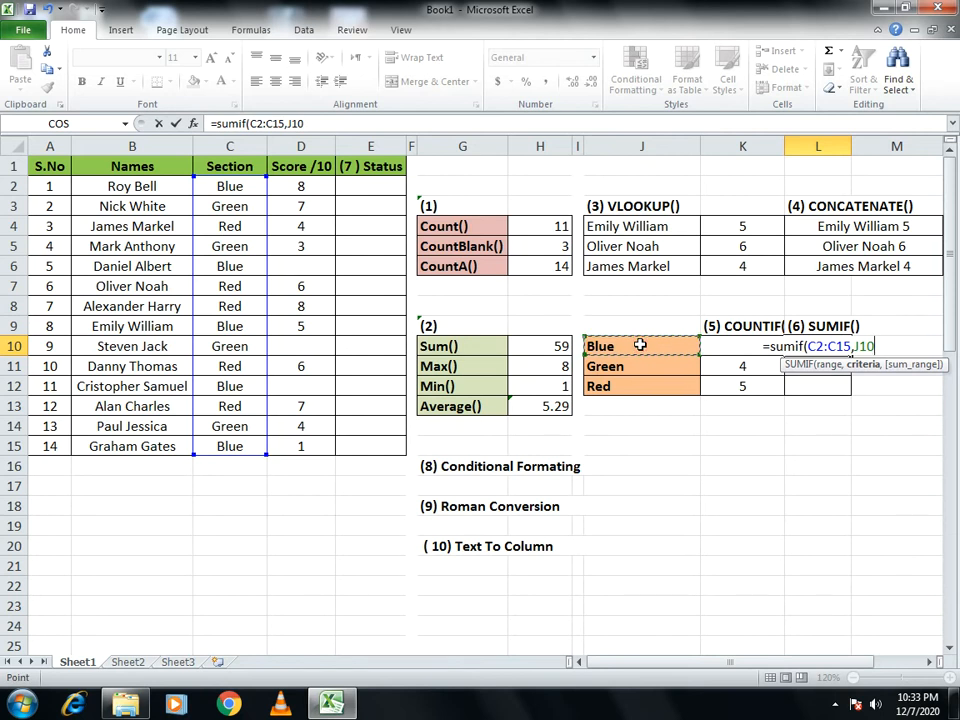
text(,)
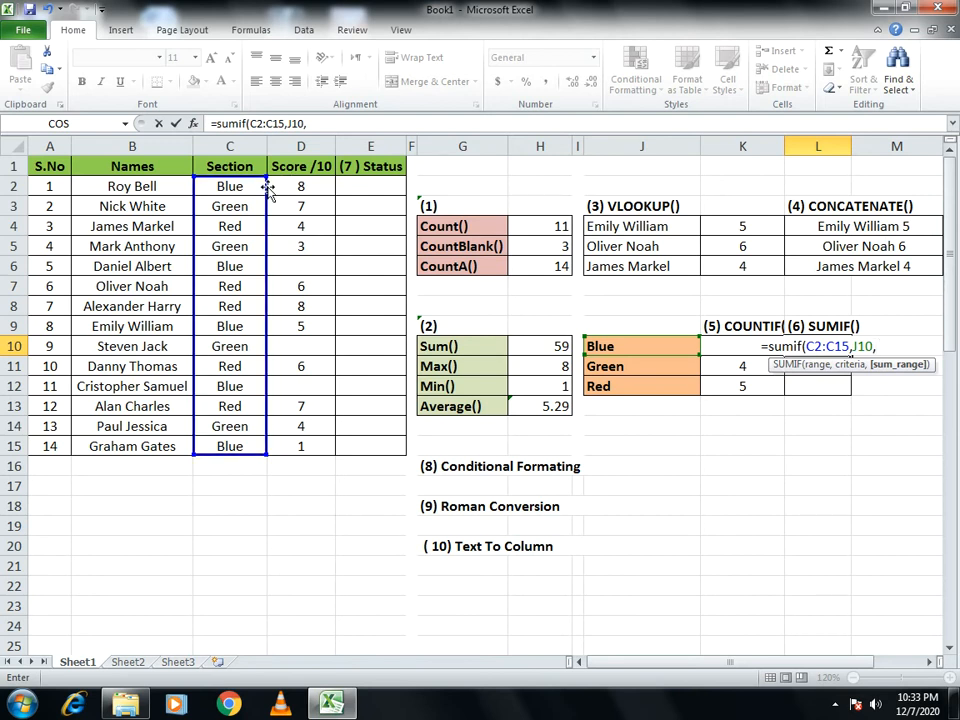
drag(293, 186, 300, 440)
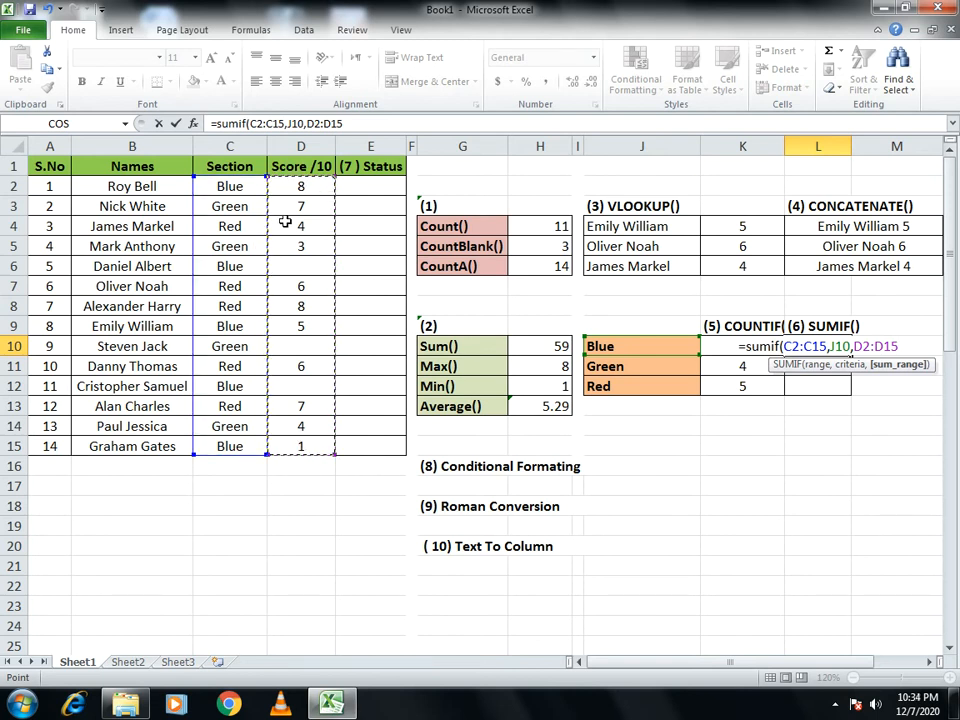
text())
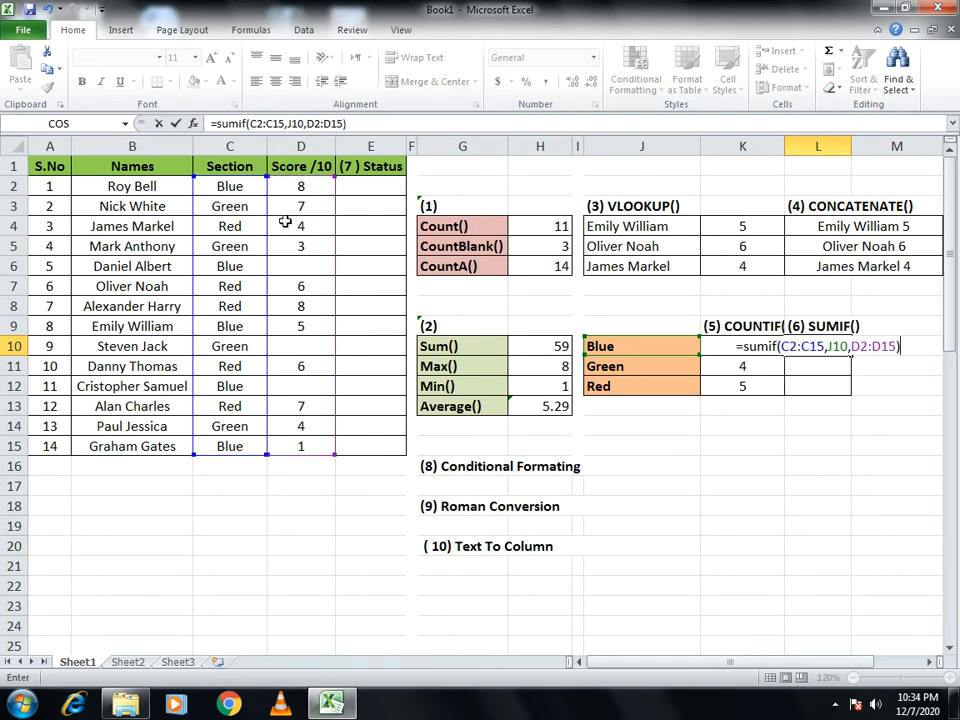
key(Return)
- Copy the SUMIF formula from cell L10 down through L12 for the Green and Red sections
key(Up)
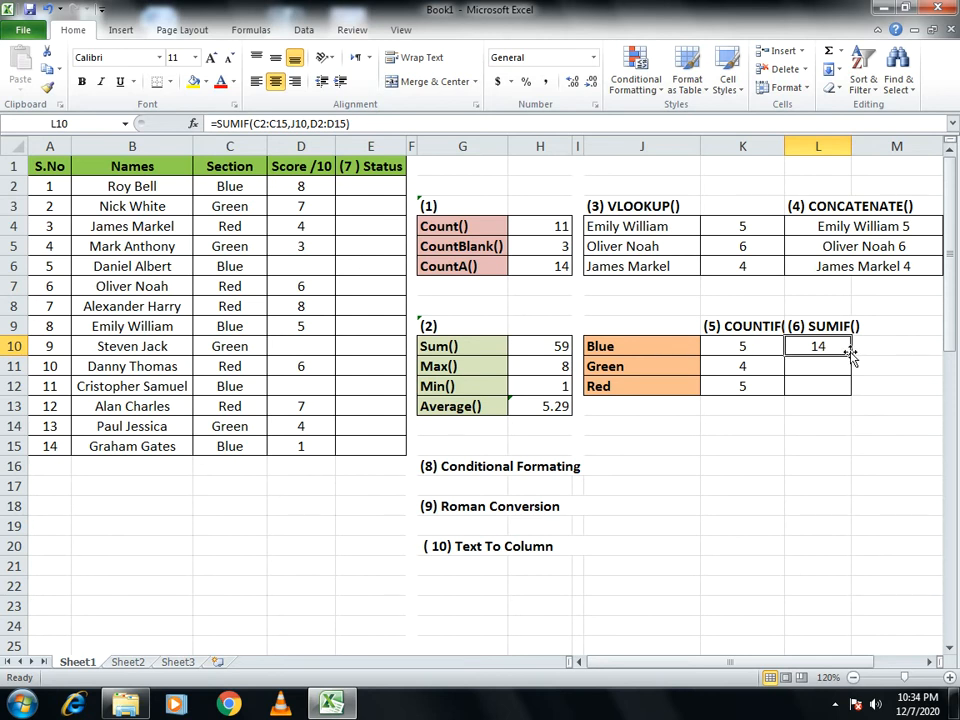
drag(850, 354, 852, 392)
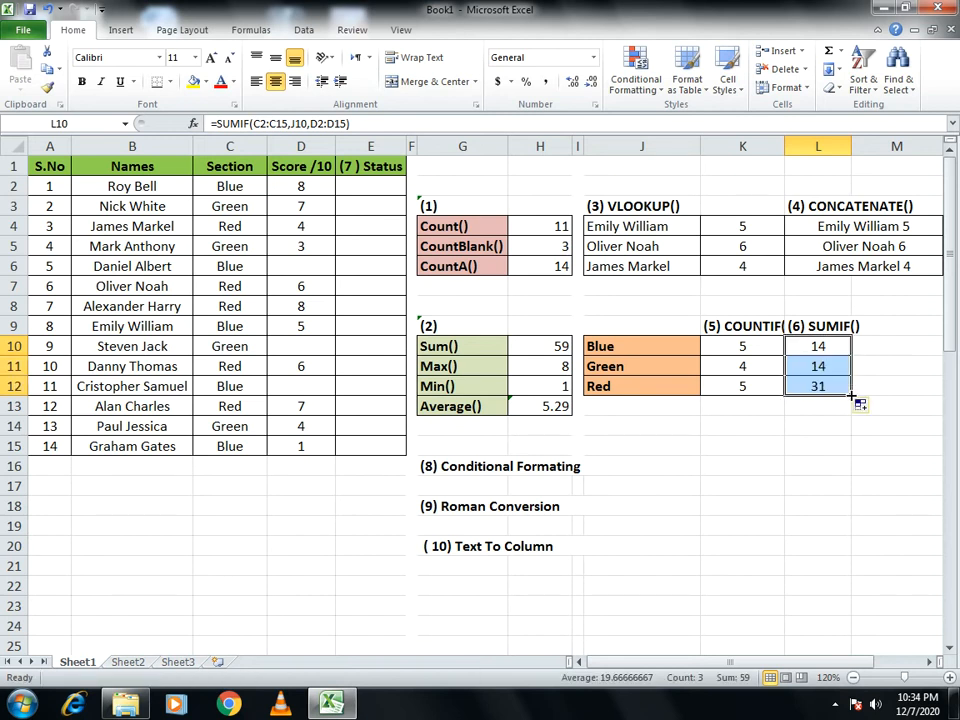
click(878, 480)
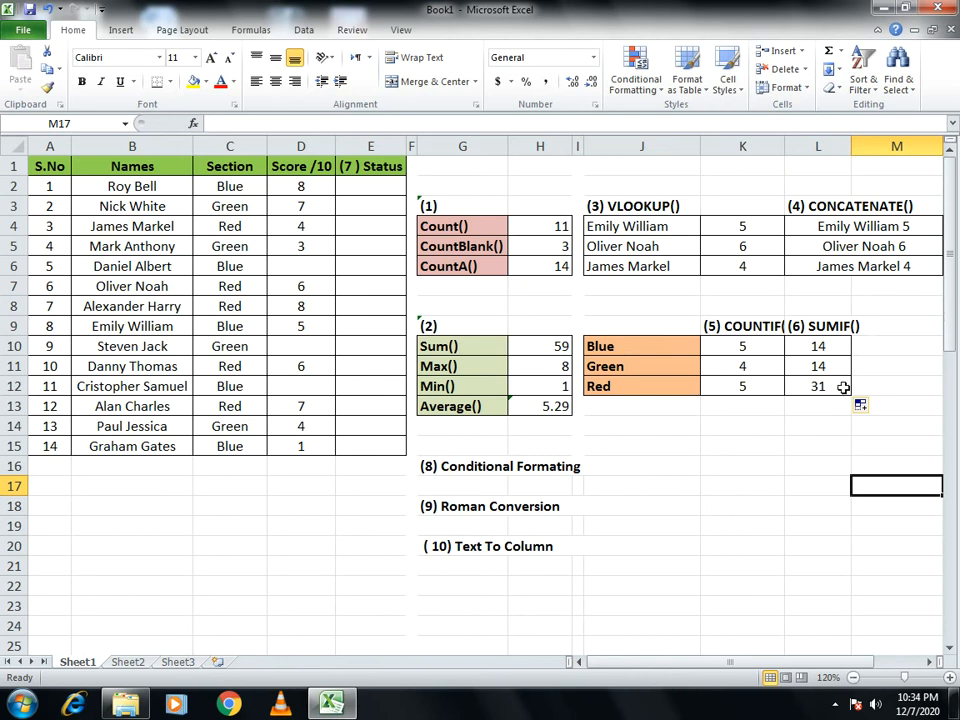
click(780, 490)
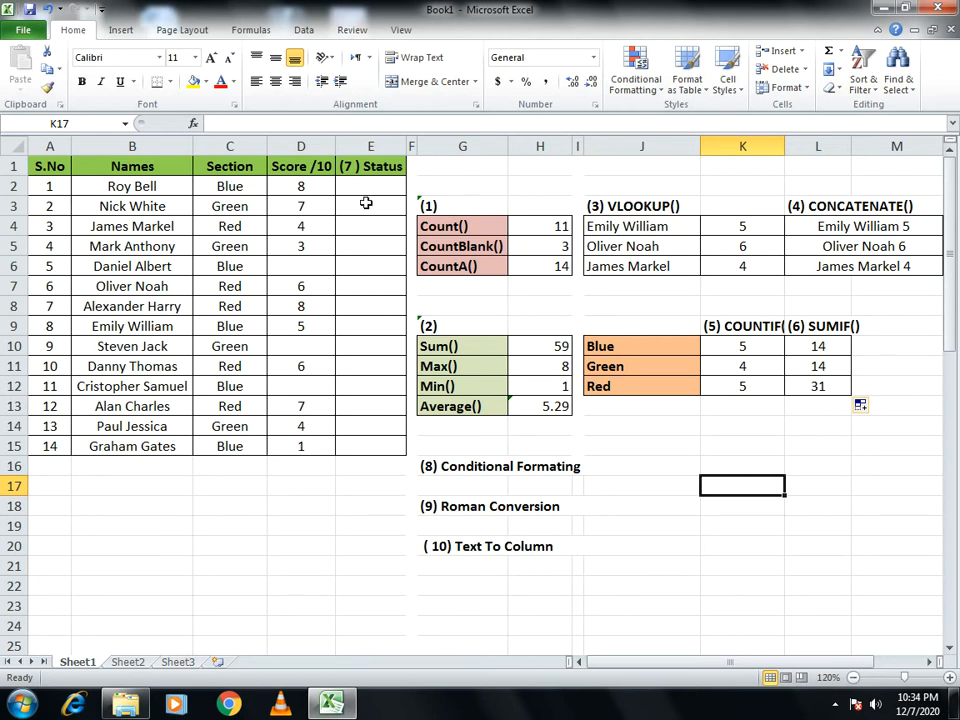
- Enter =IF(D2<=0,"Re-Test","Cleared") in cell E2 to set the first student's status
click(368, 189)
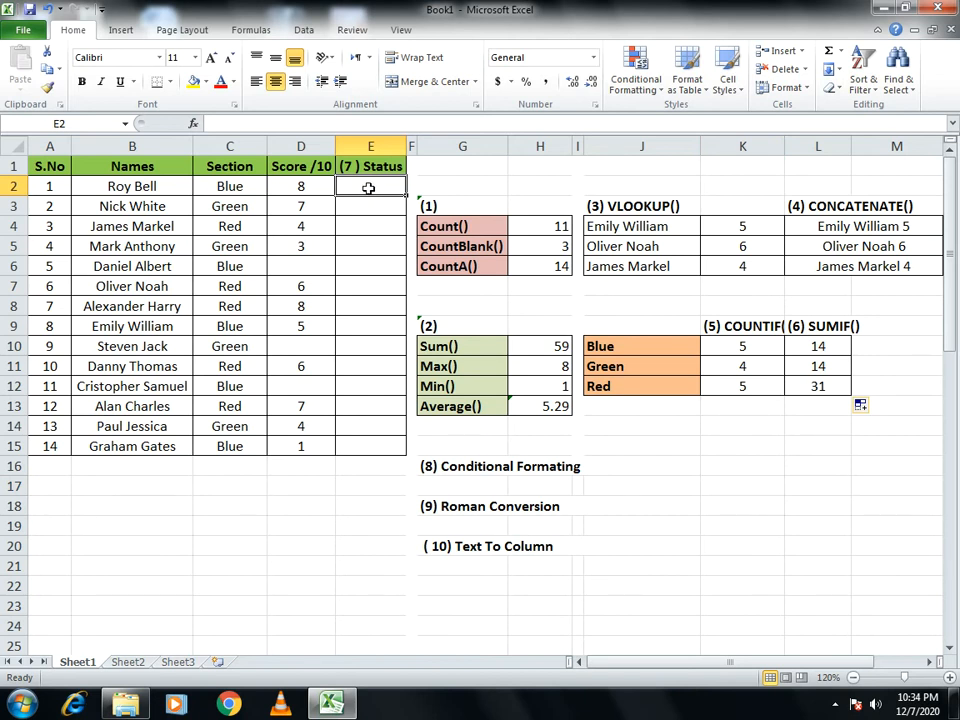
text(=)
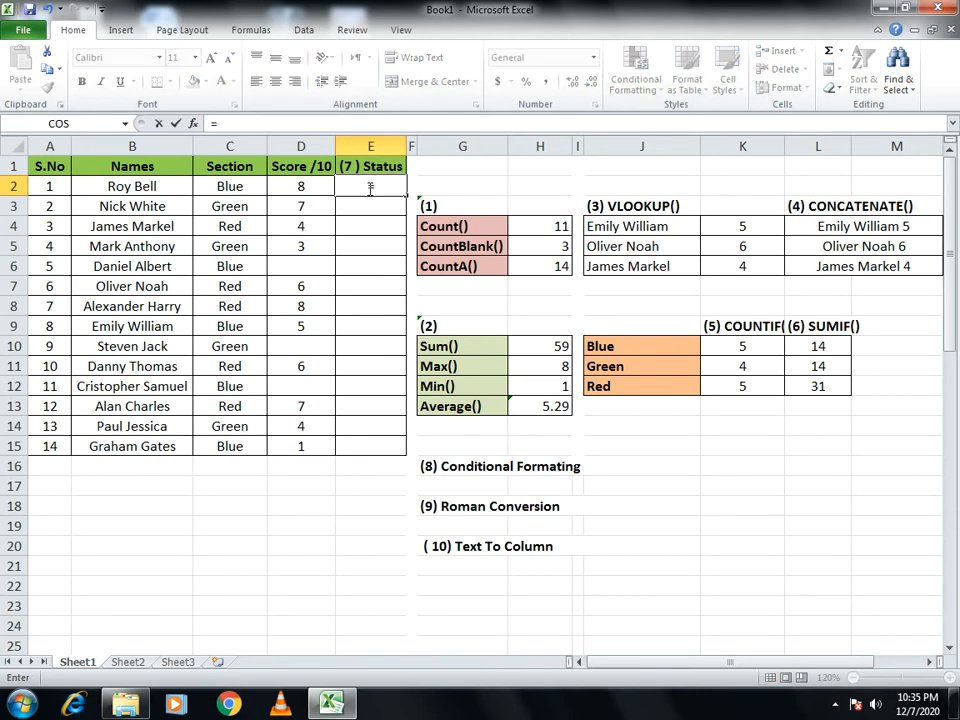
text(if()
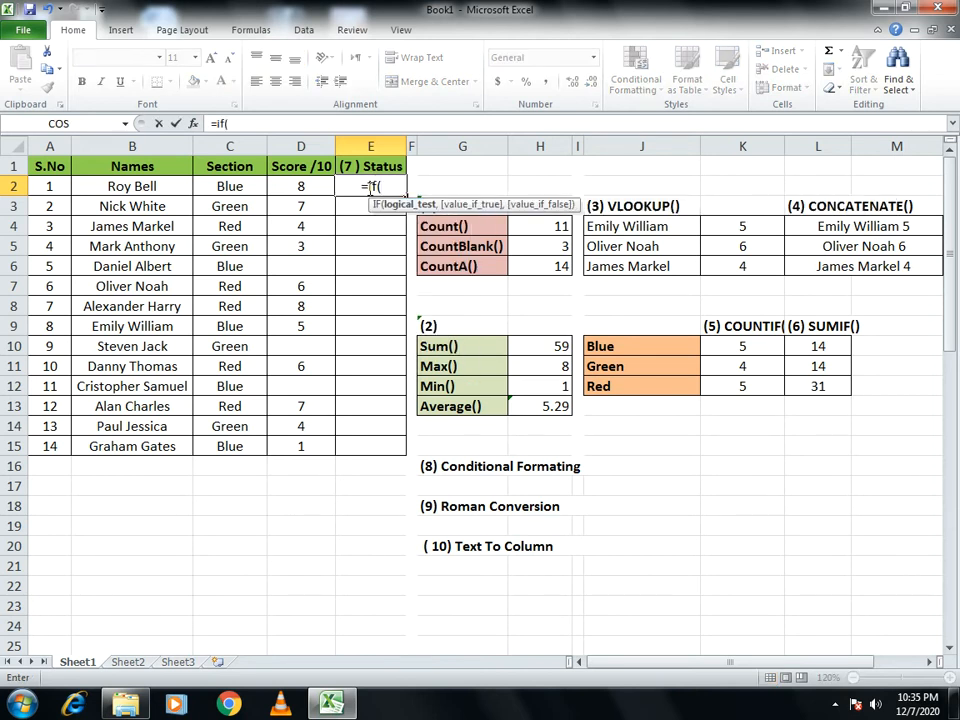
click(296, 186)
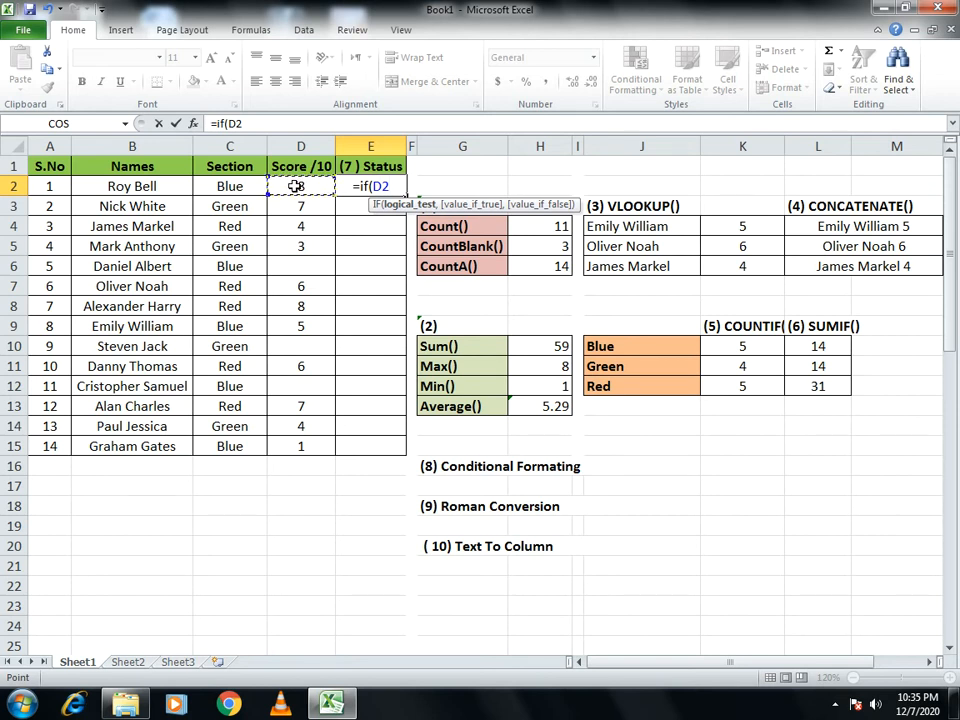
text(<=)
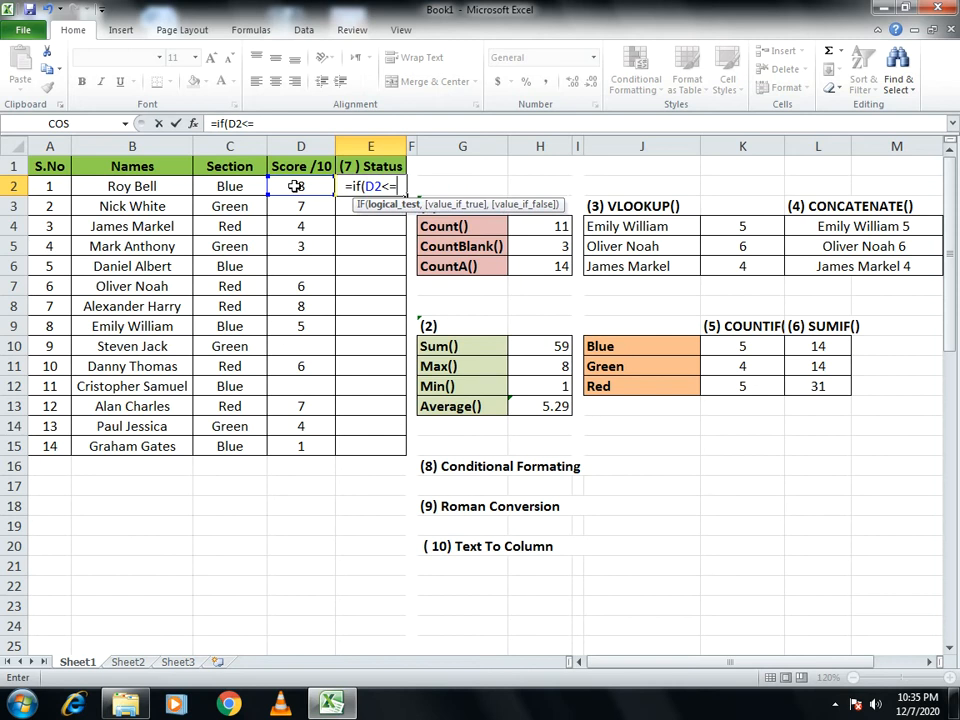
text(0,)
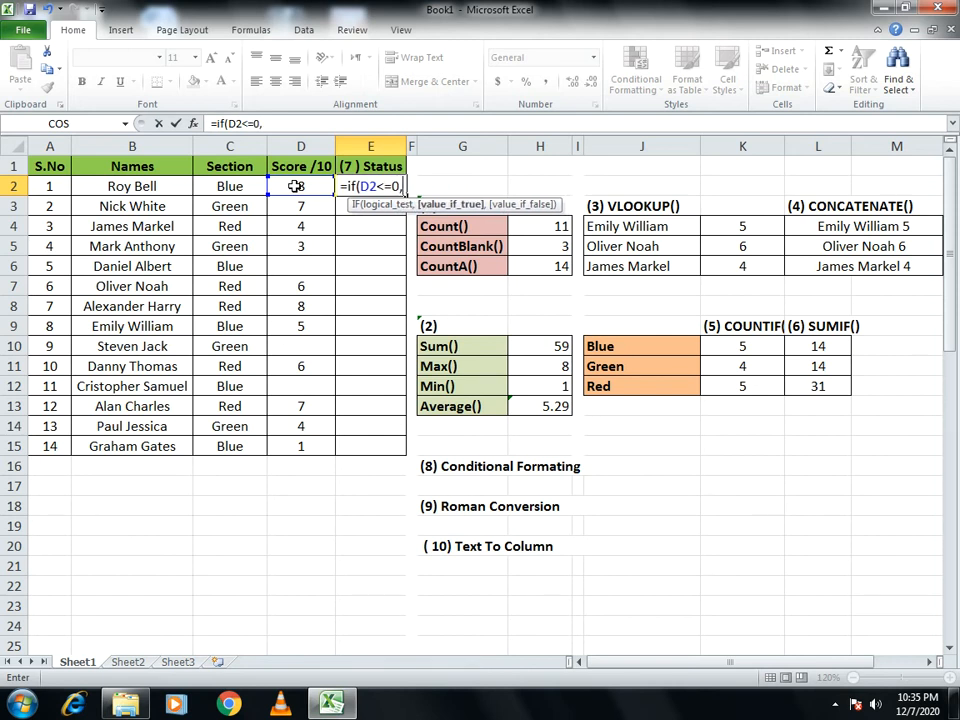
text(")
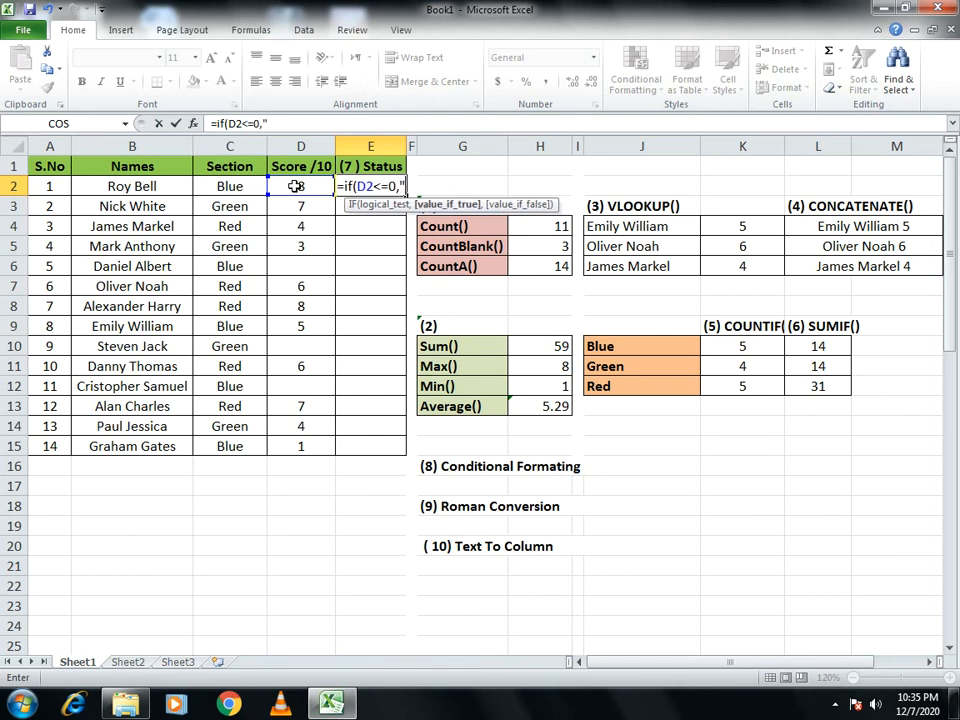
text(Re)
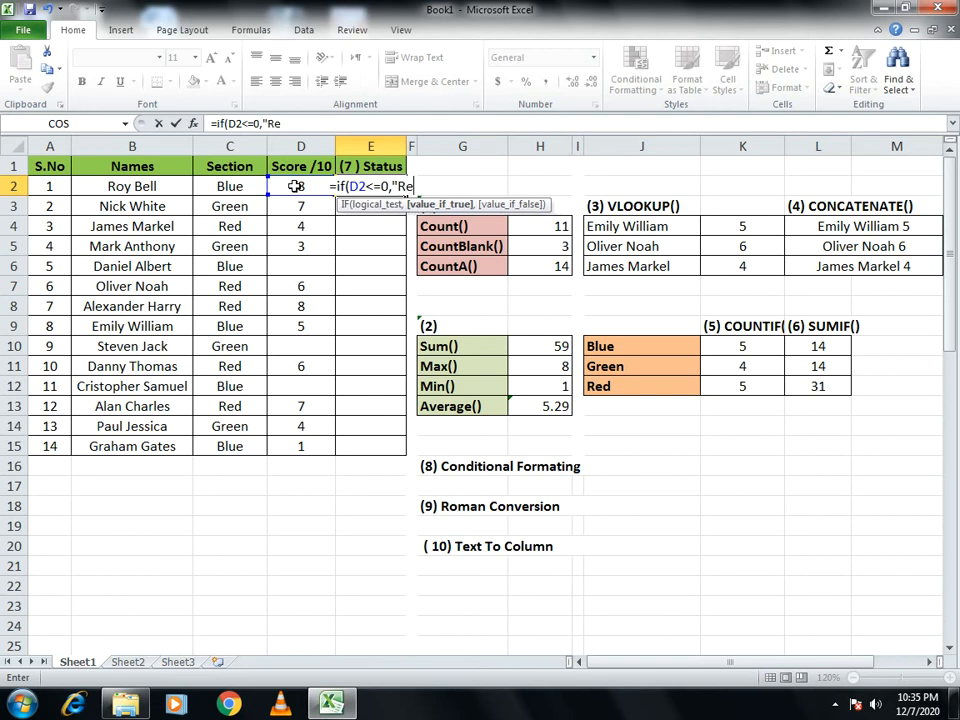
text(=)
key(BackSpace)
text(-)
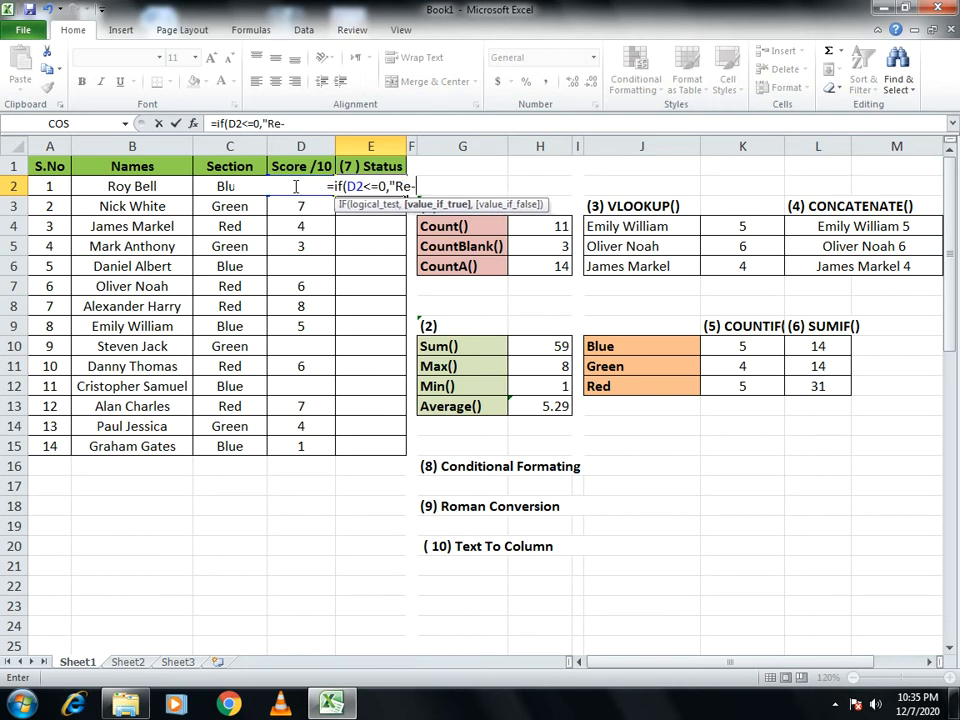
text(Test)
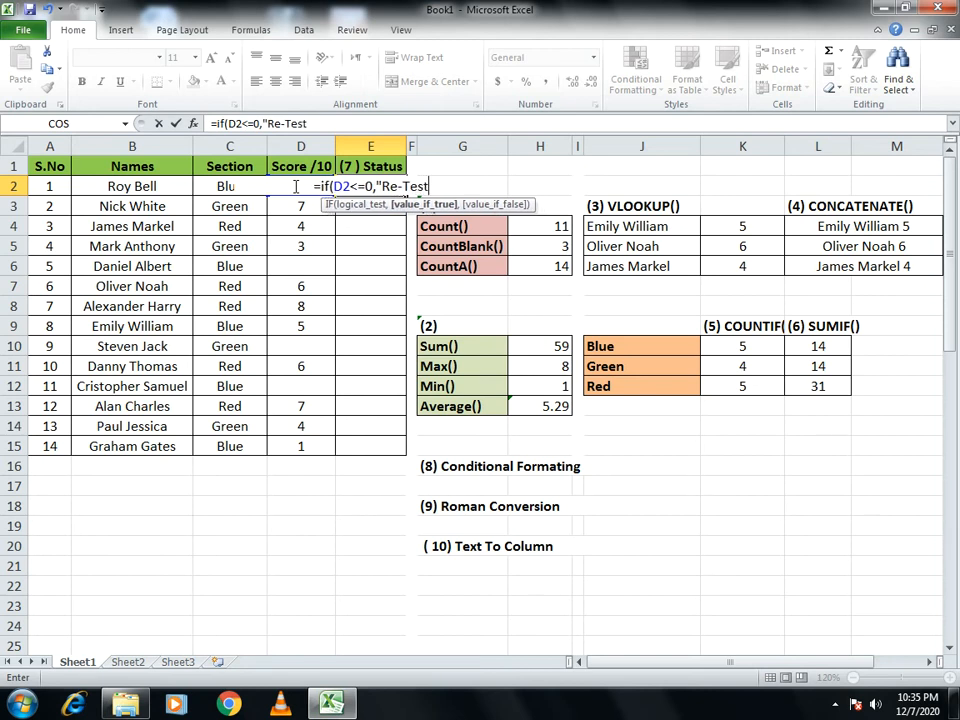
text(",)
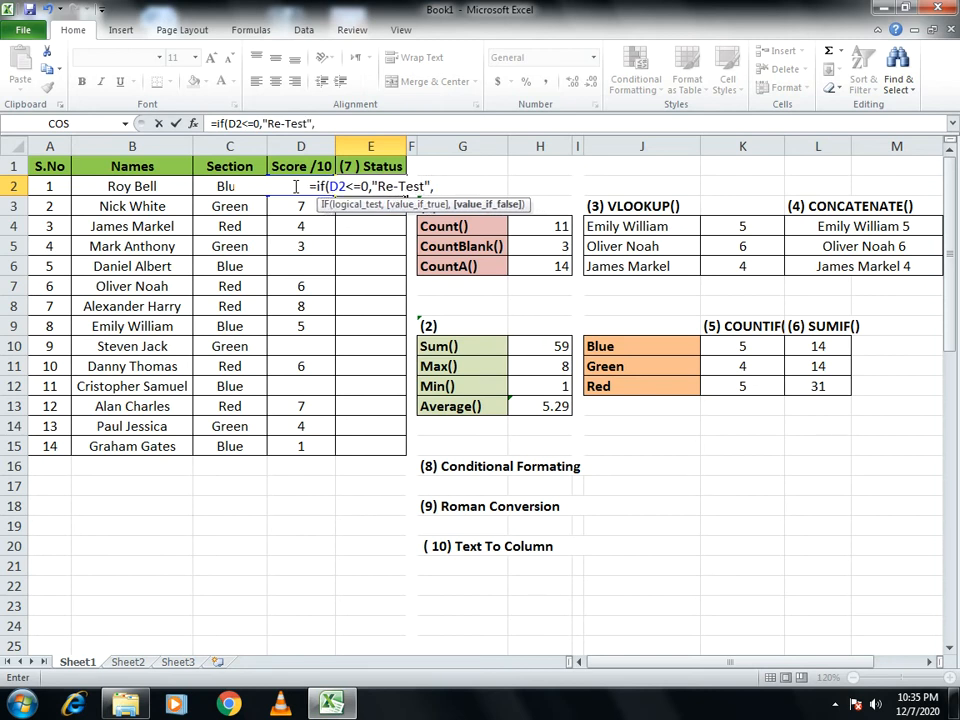
text(")
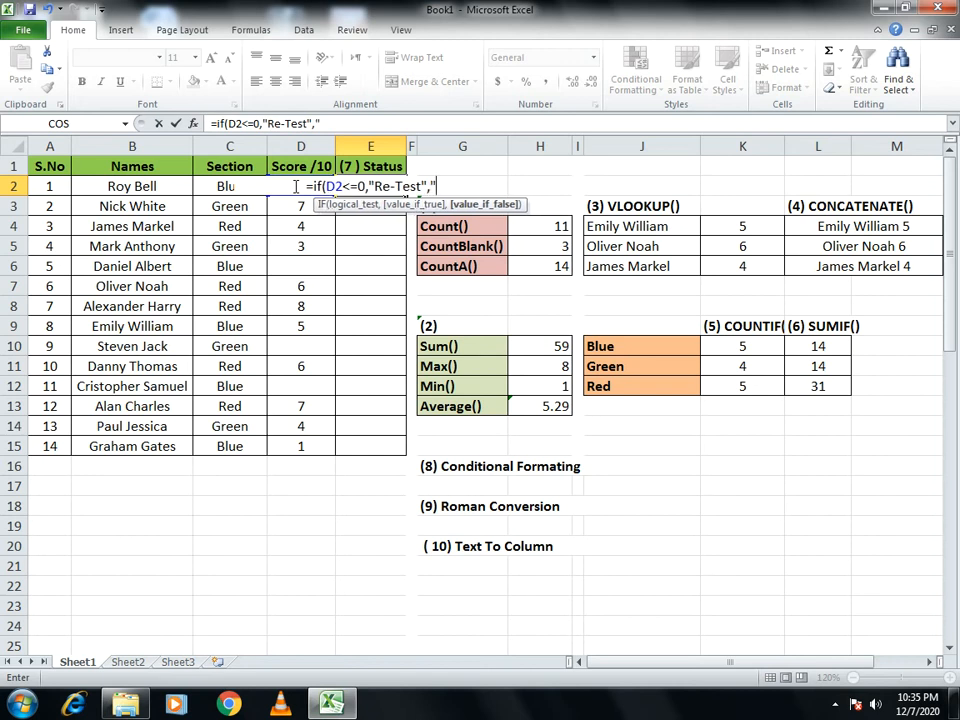
text(Cleared)
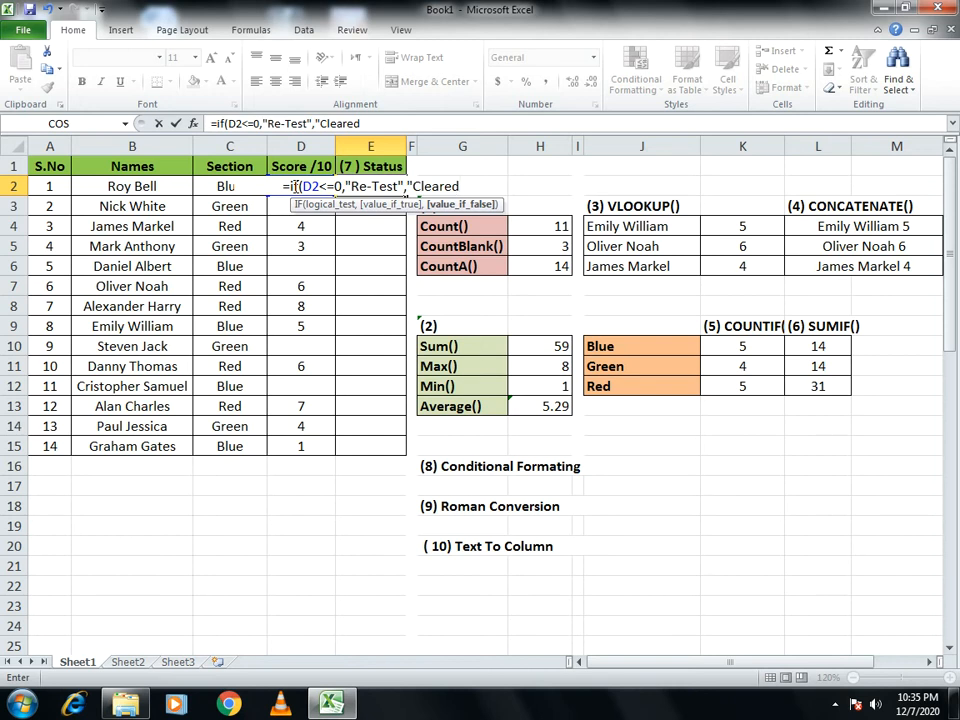
text("))
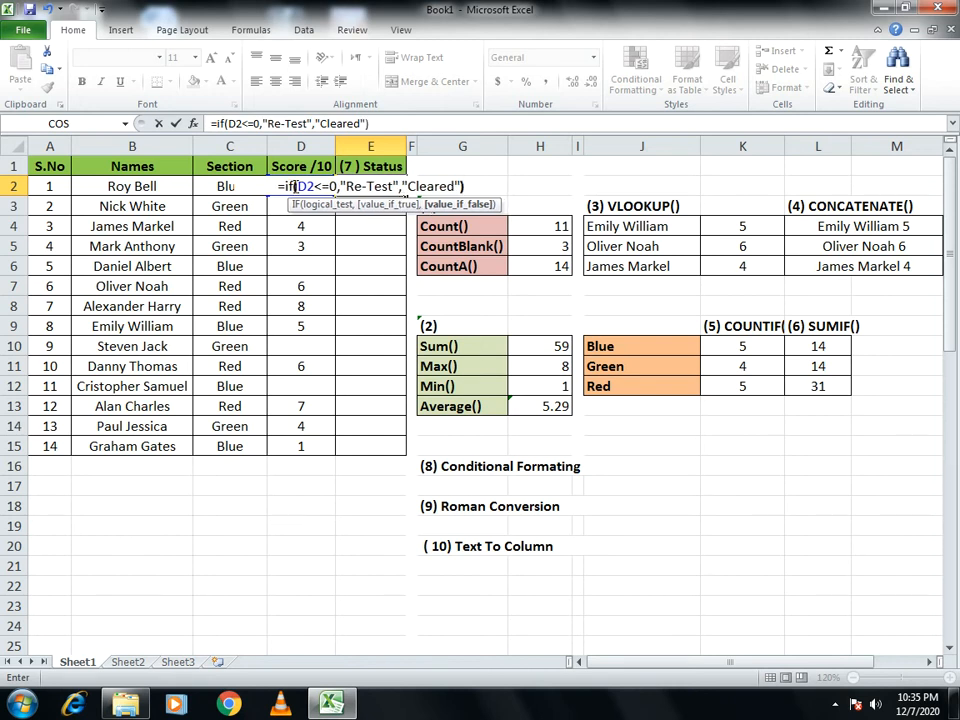
key(Return)
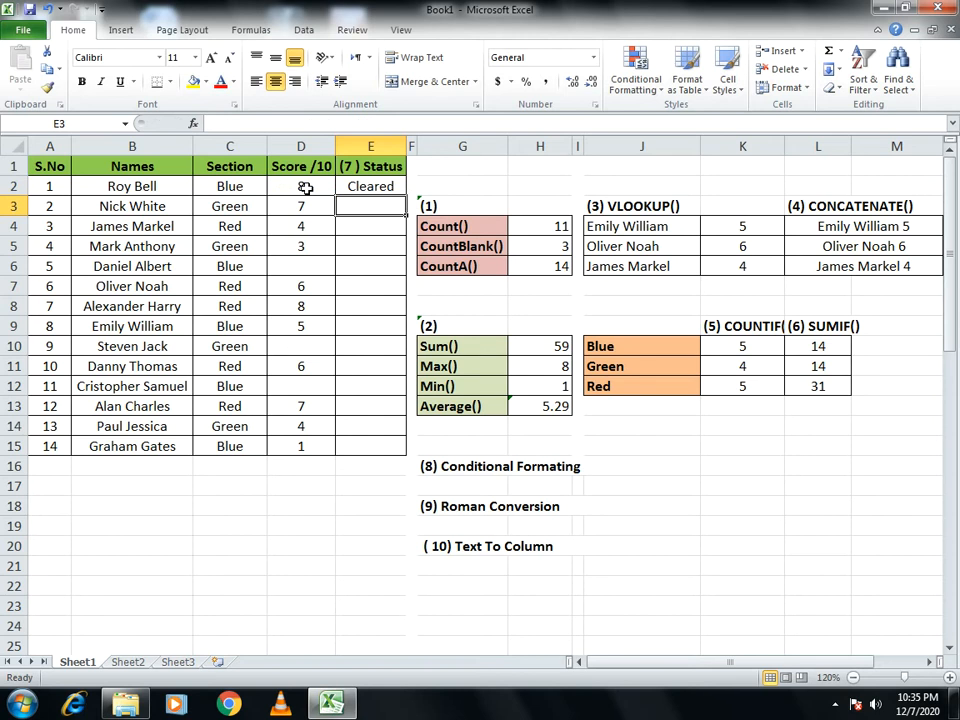
- Copy the IF formula from cell E2 down the Status column through E15
click(391, 186)
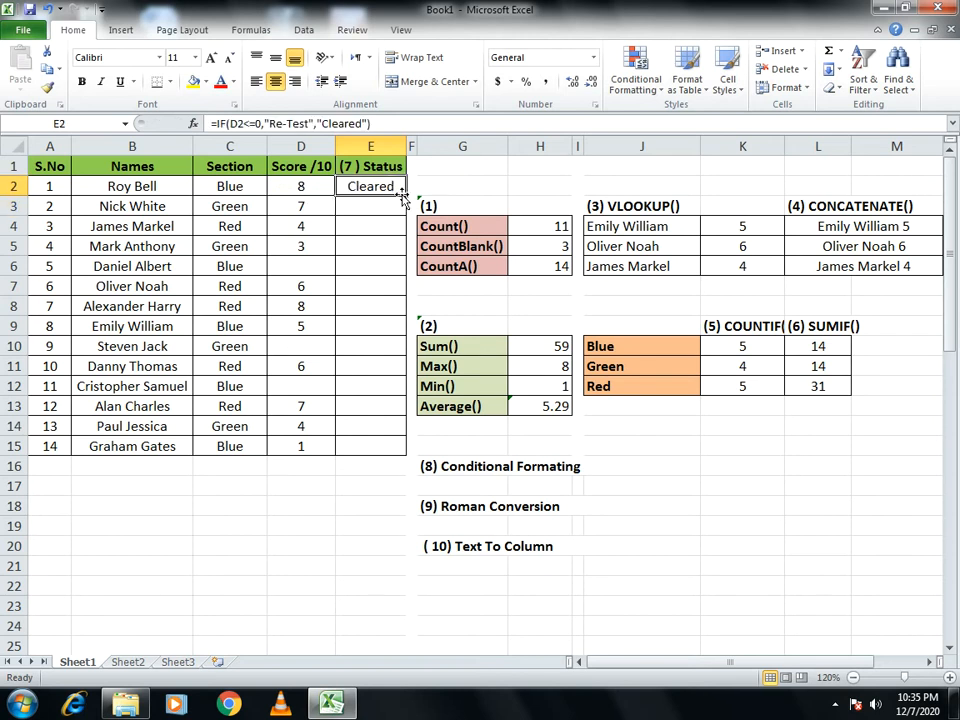
double_click(403, 193)
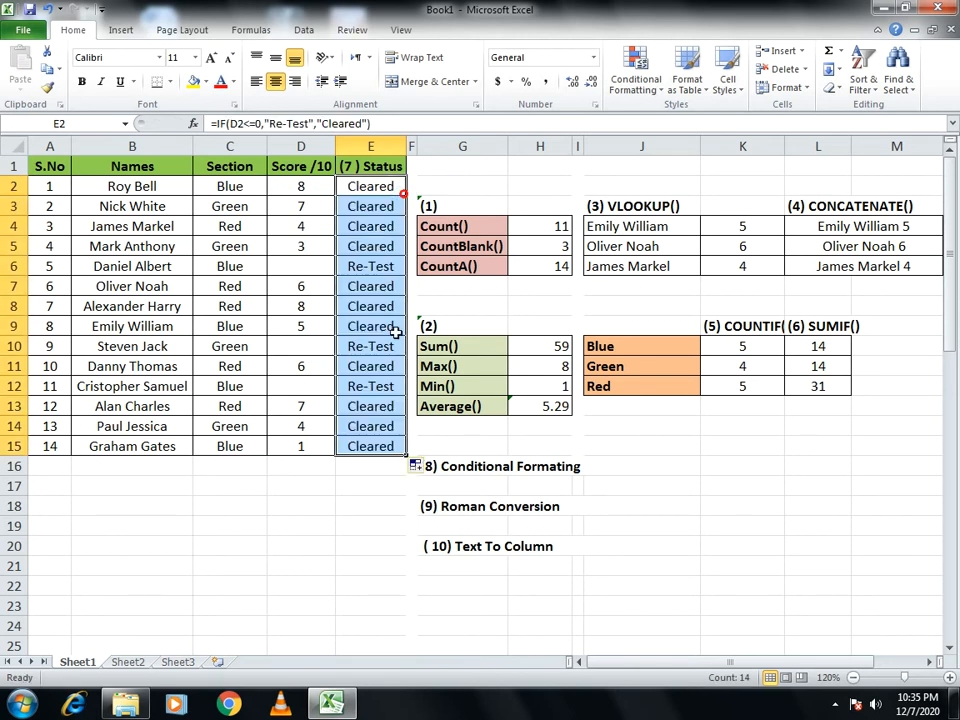
click(372, 387)
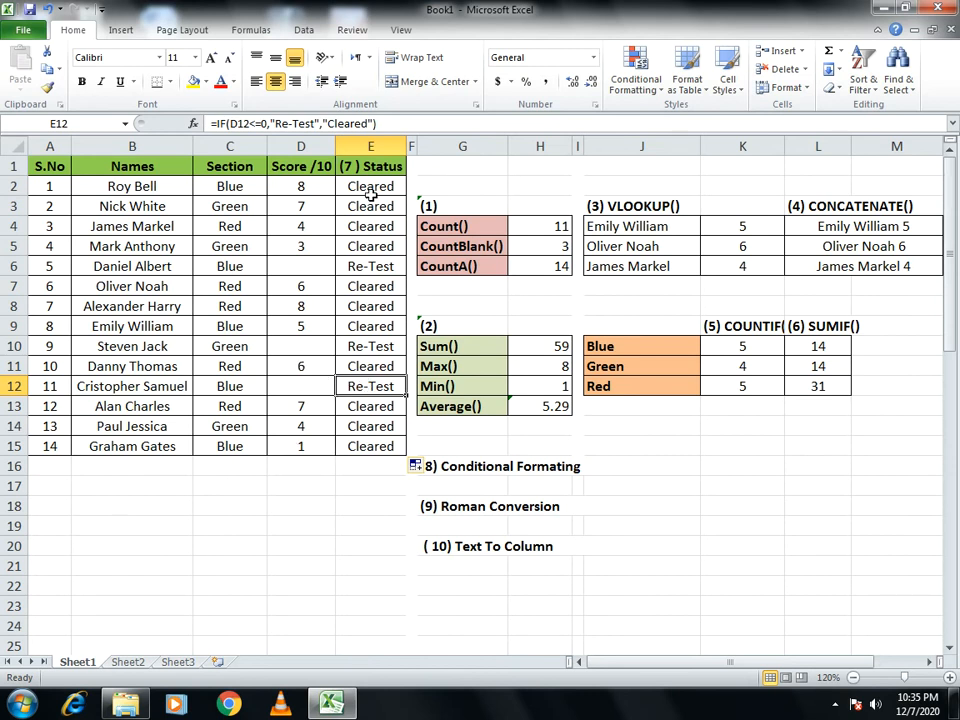
click(288, 262)
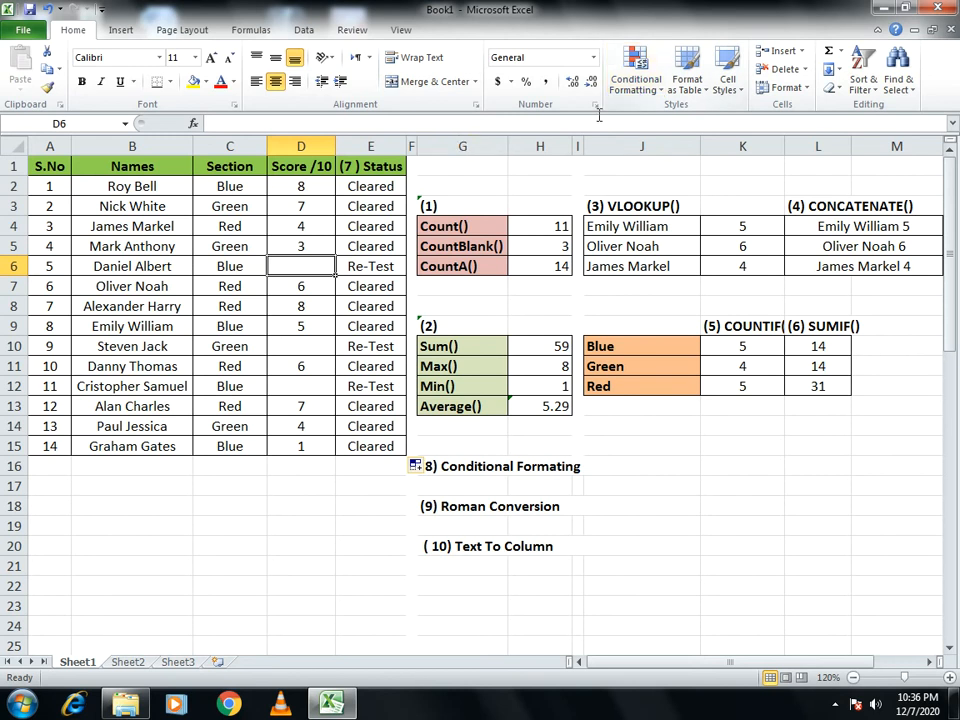
double_click(318, 186)
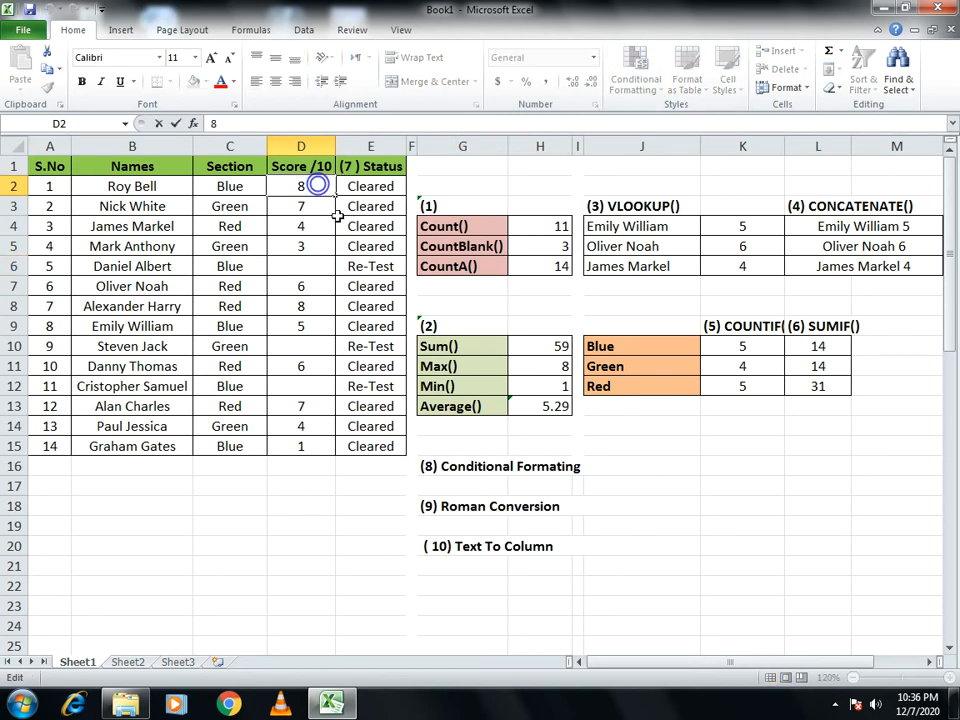
click(345, 224)
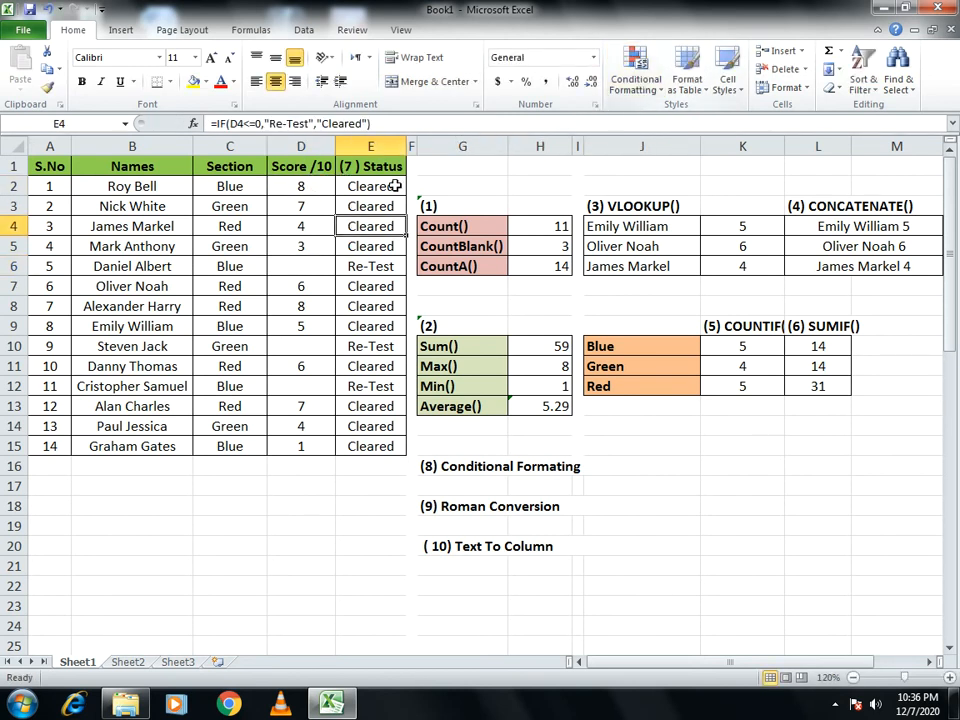
- Apply a Greater Than conditional format to scores D2:D15 for values above 3, with Light Red Fill with Dark Red Text
drag(302, 190, 302, 449)
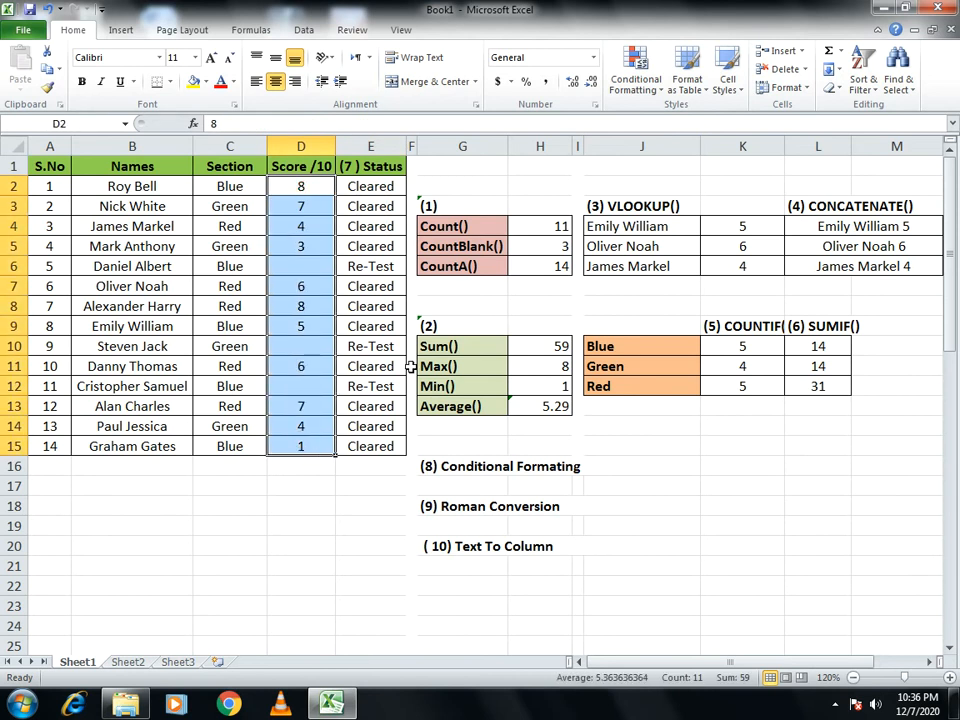
click(632, 96)
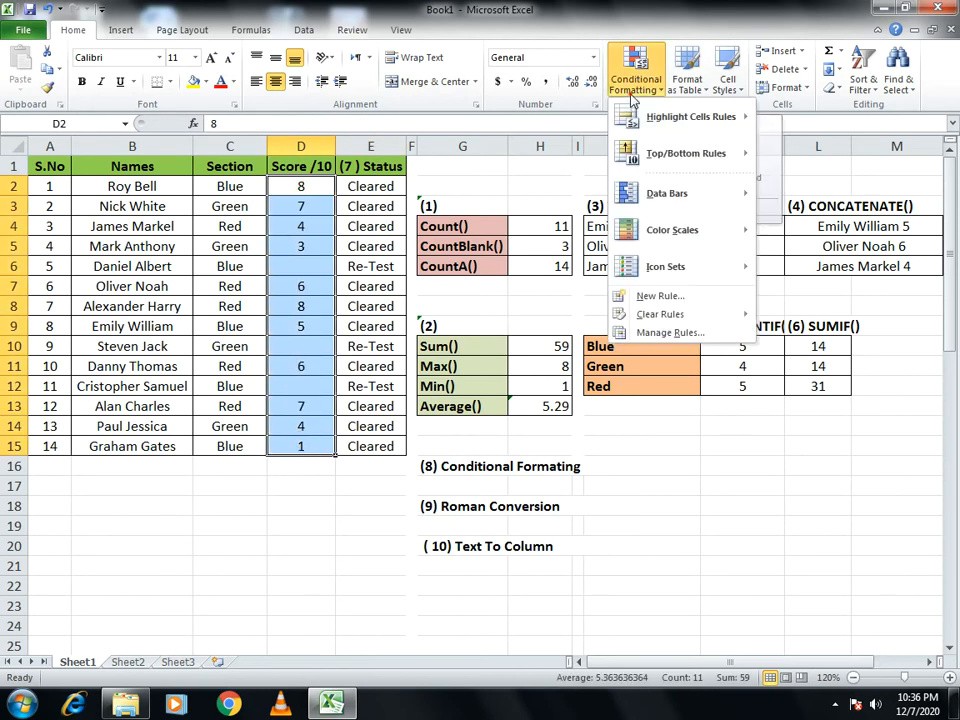
mouse_move(632, 117)
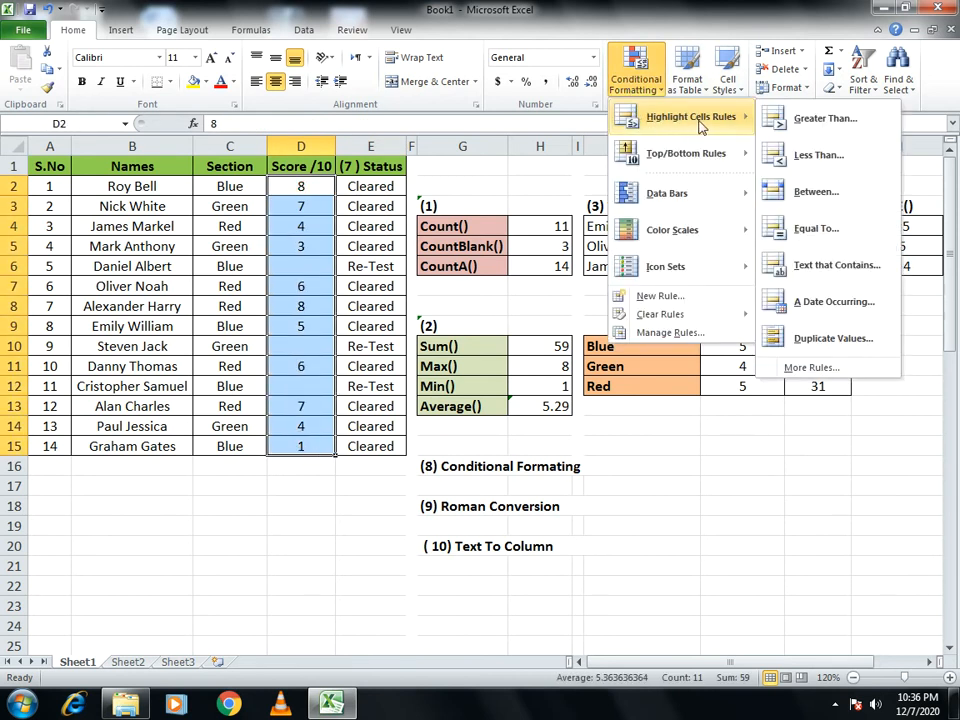
click(799, 135)
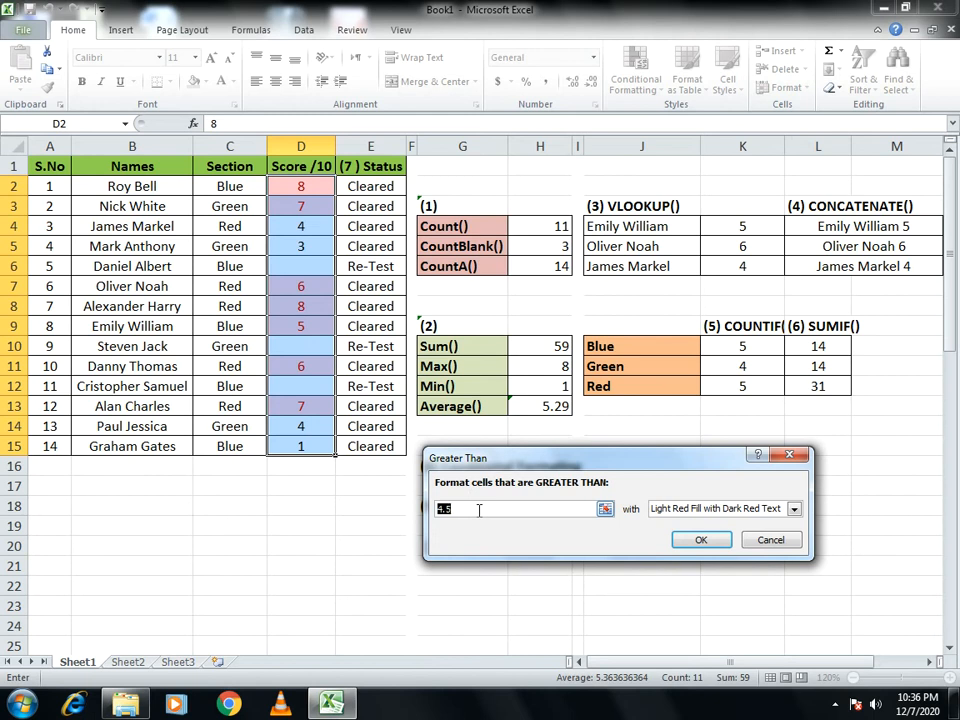
text(3)
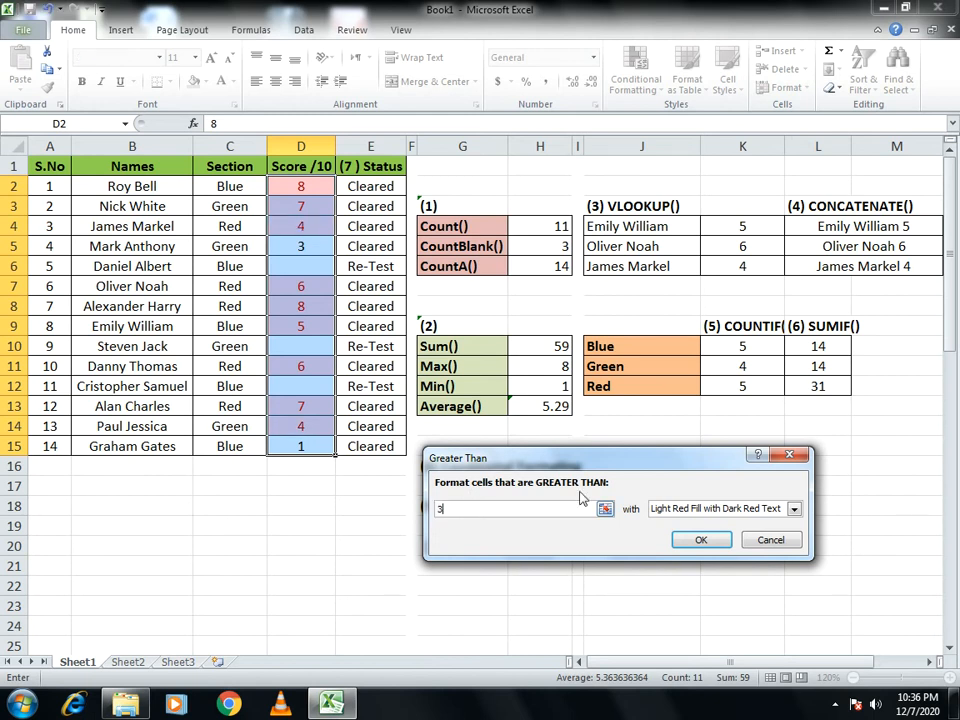
click(793, 509)
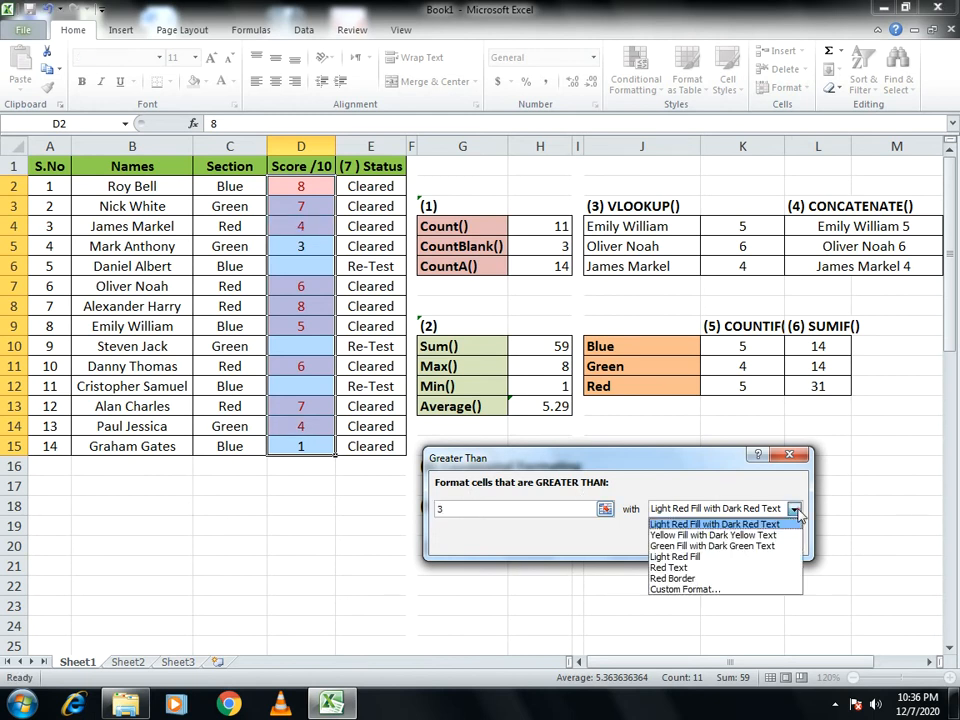
click(690, 524)
click(696, 538)
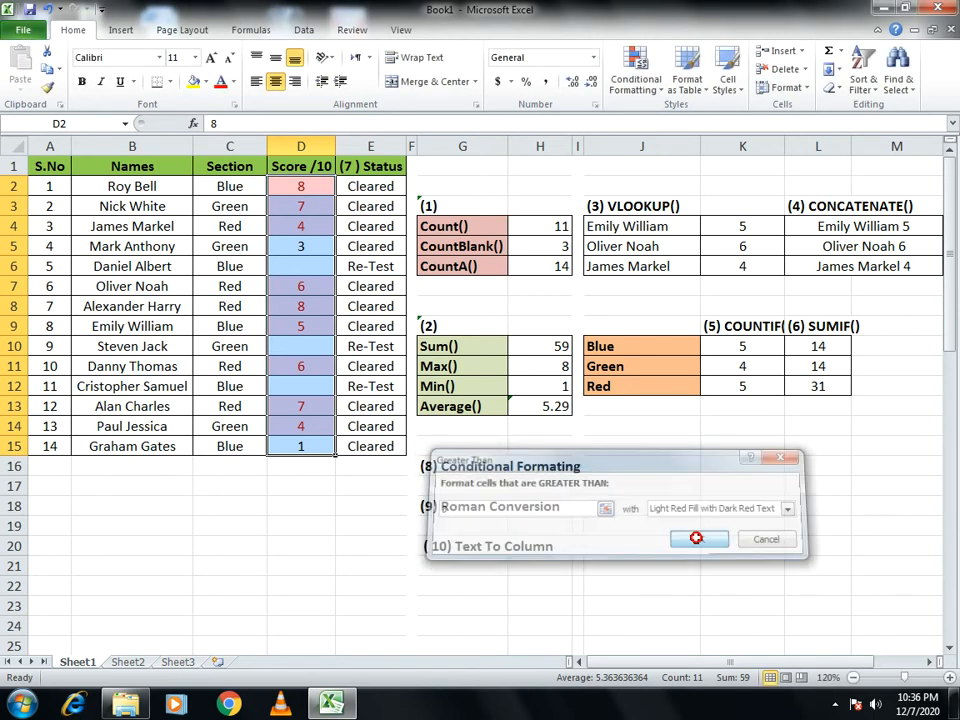
click(696, 540)
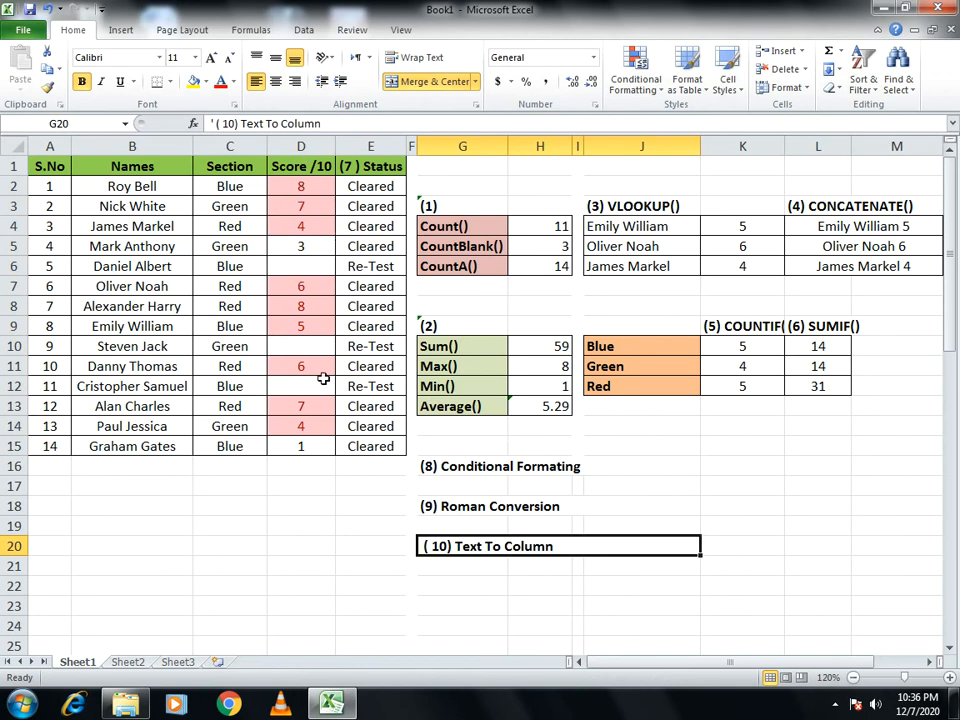
- Add a Greater Than conditional format to scores D3:D15 for values above 7, using Light Red Fill
drag(303, 205, 301, 446)
click(648, 99)
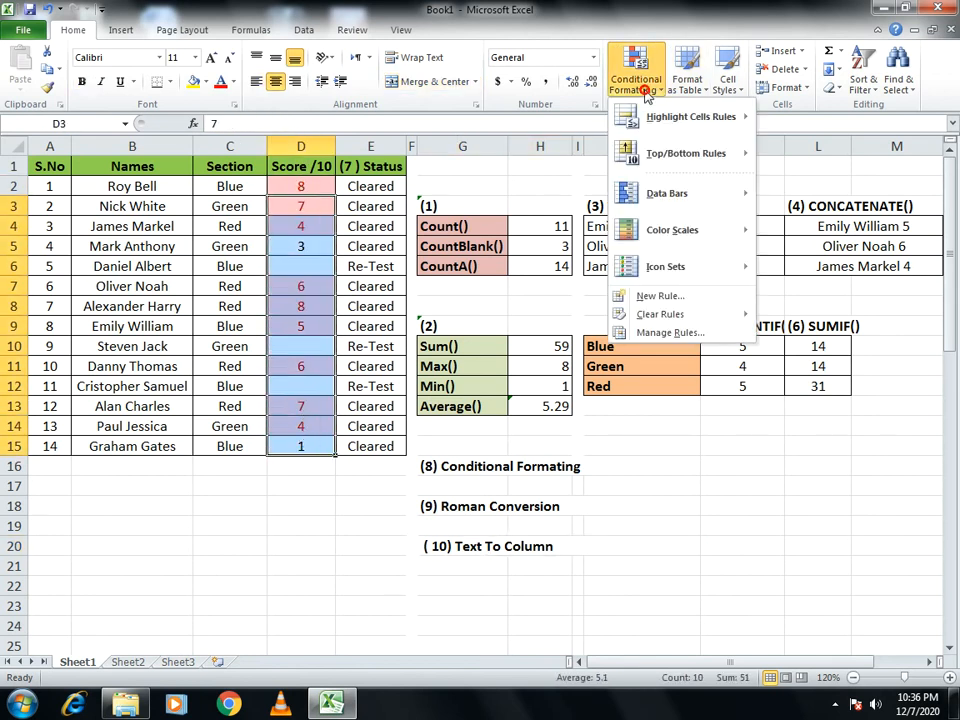
mouse_move(700, 117)
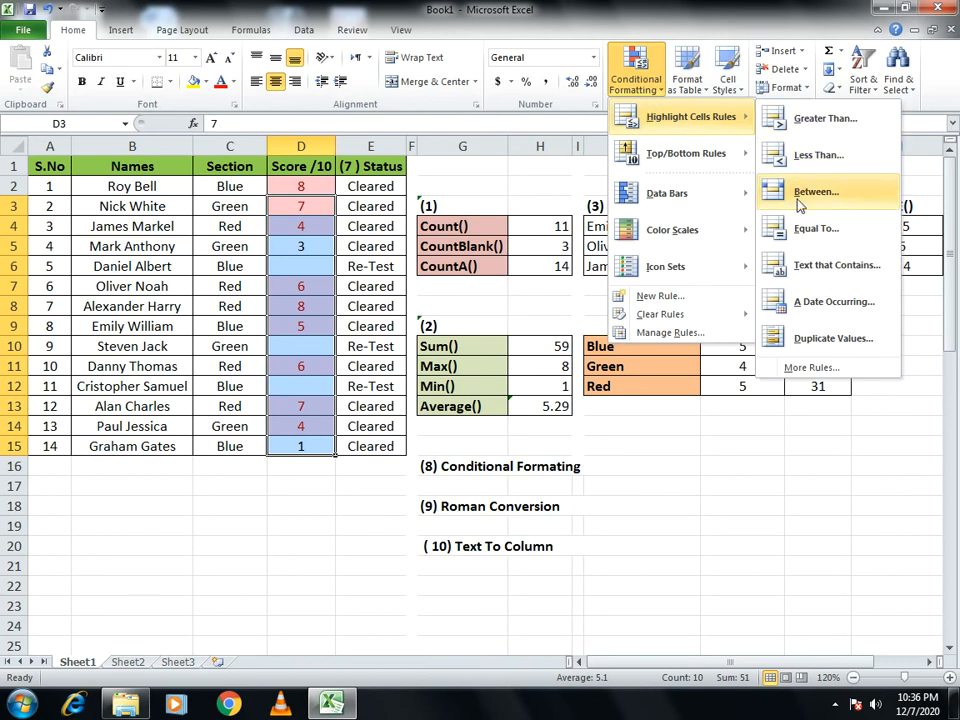
click(800, 120)
drag(493, 511, 416, 510)
text(7)
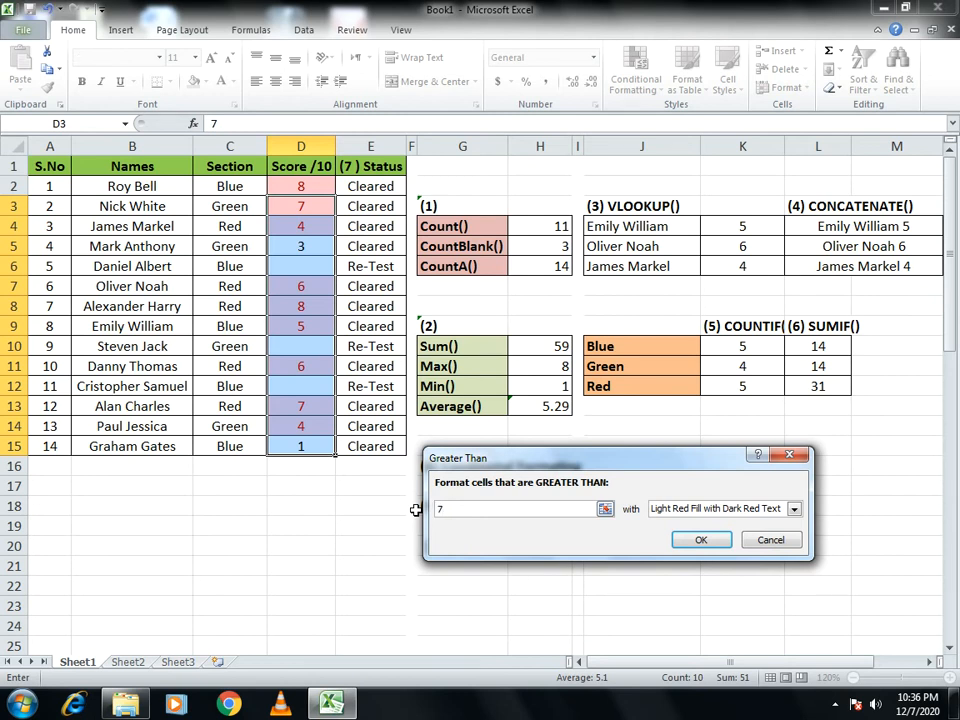
click(794, 509)
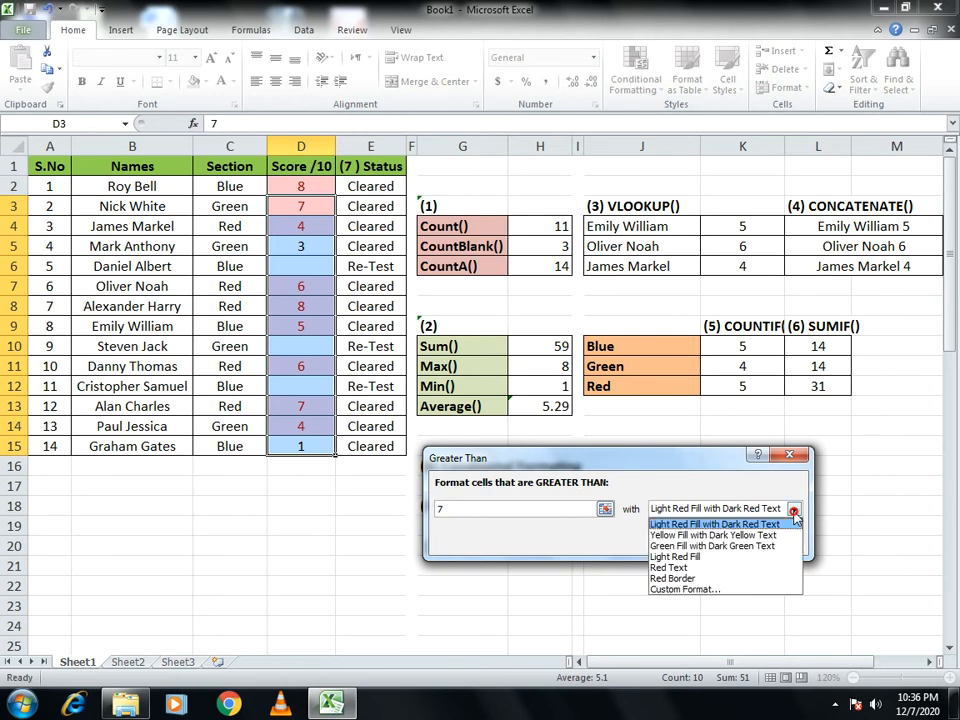
click(731, 556)
click(707, 542)
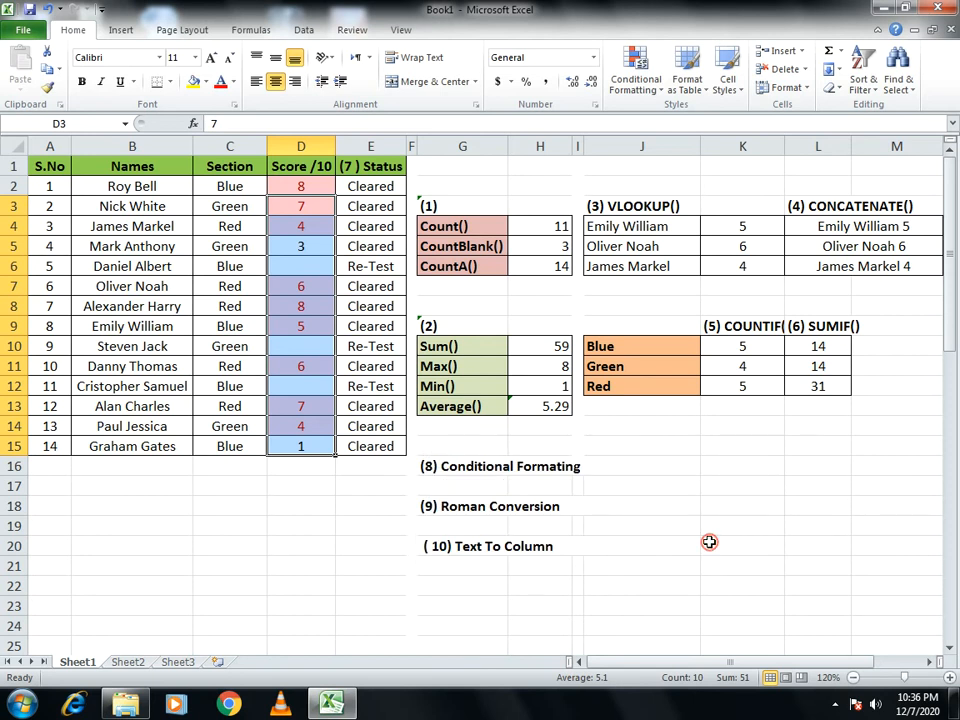
click(707, 542)
- Apply a Between conditional format to scores D2:D15 for values from 3 to 6, with Light Red Fill with Dark Red Text
drag(285, 189, 279, 450)
click(636, 78)
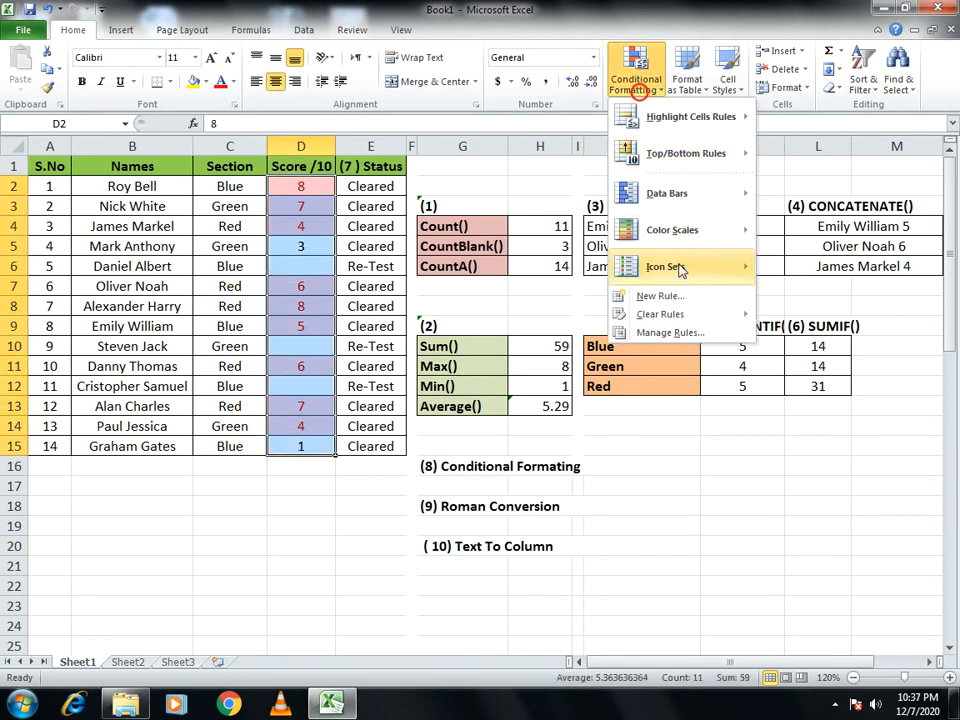
mouse_move(680, 120)
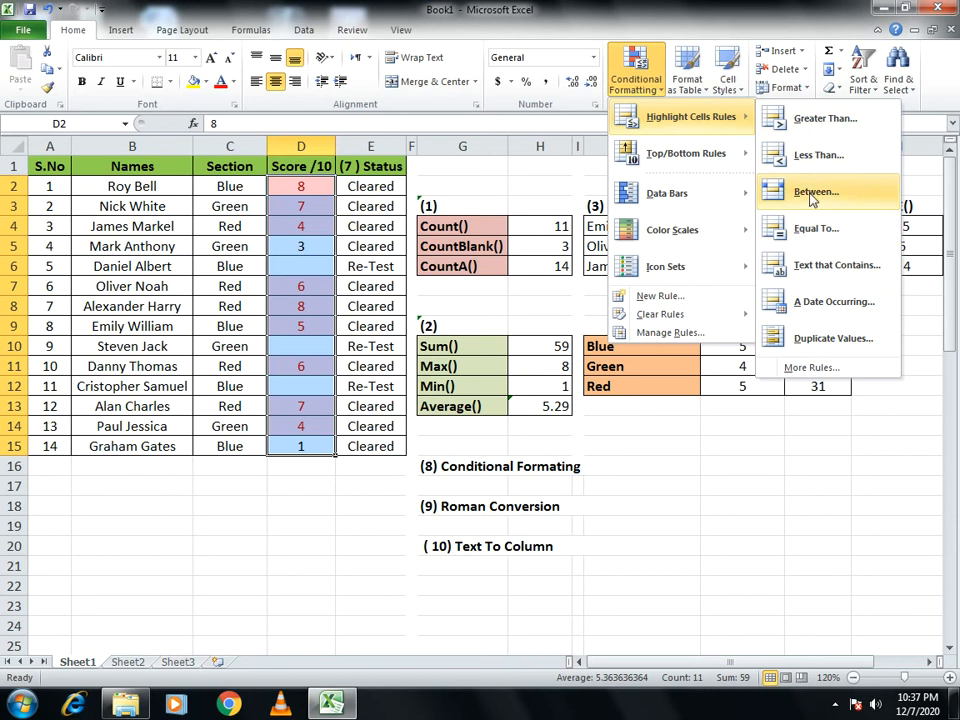
click(812, 194)
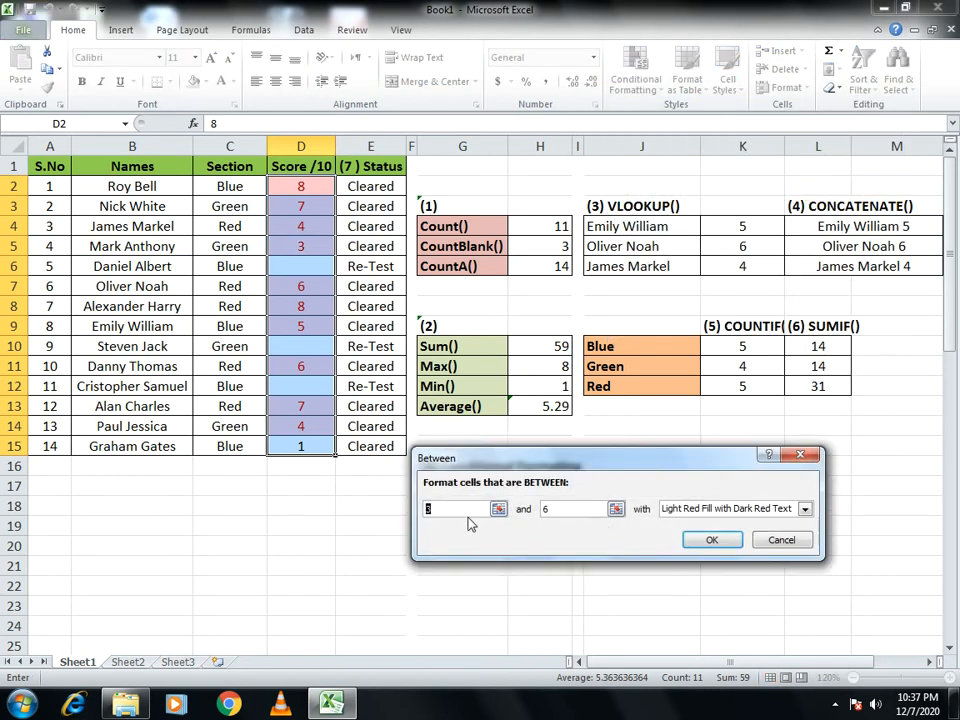
click(721, 539)
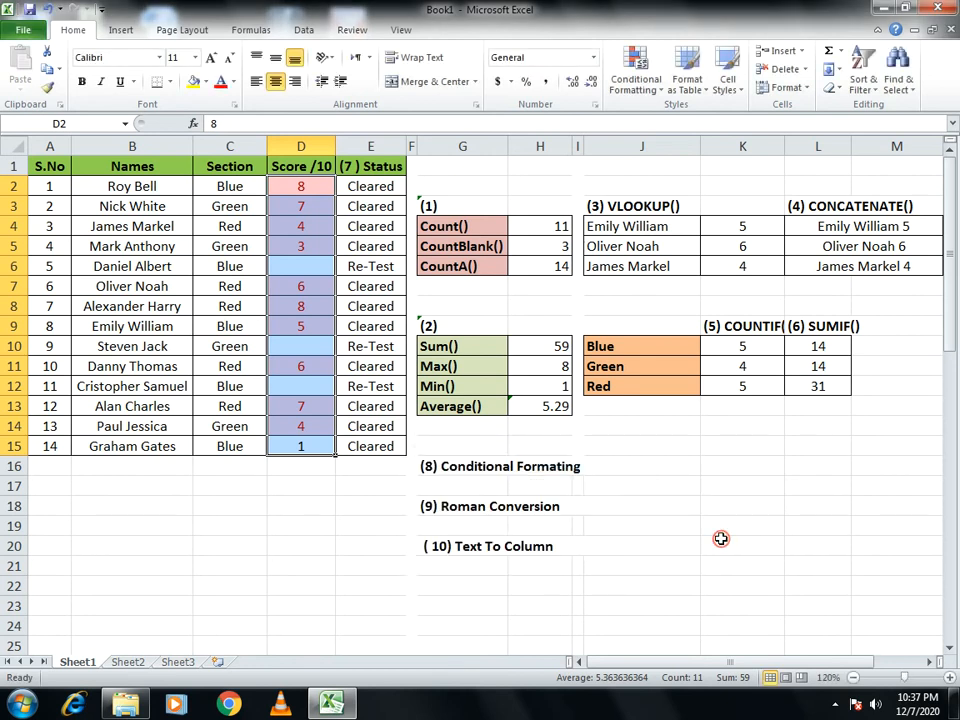
click(721, 539)
- Add a Greater Than conditional format to scores D2:D15 for values above 7, using Yellow Fill with Dark Yellow Text
drag(290, 186, 289, 448)
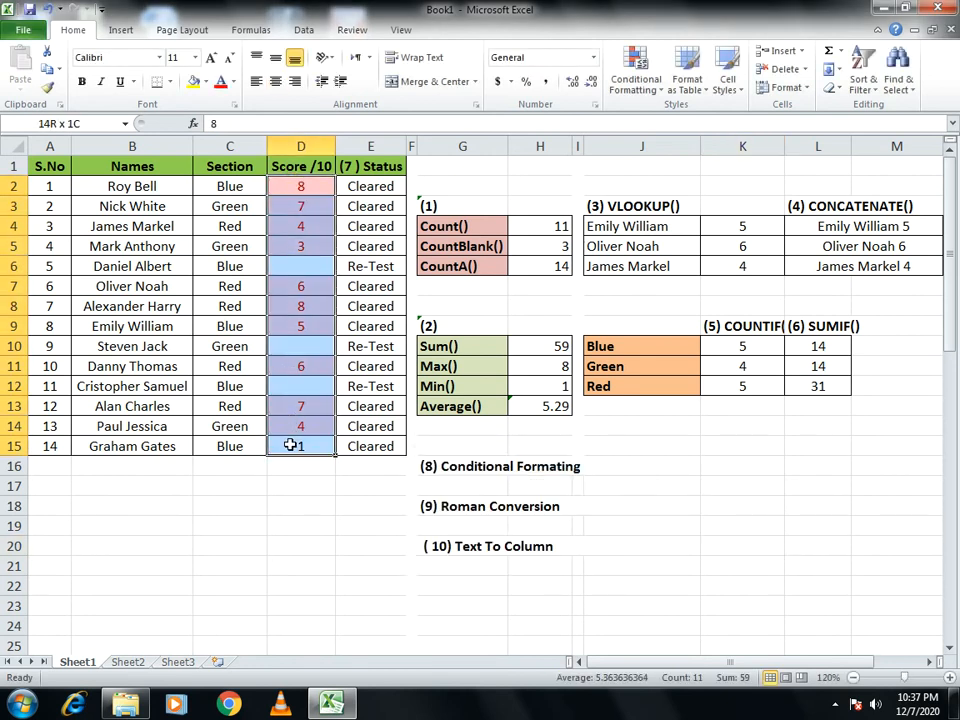
click(643, 90)
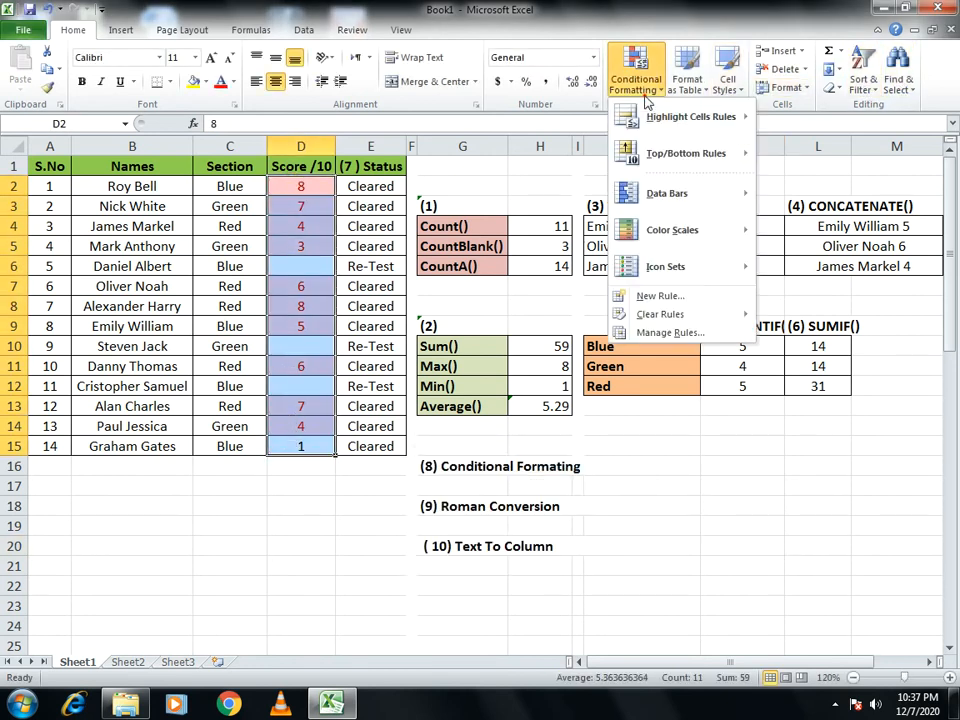
mouse_move(668, 118)
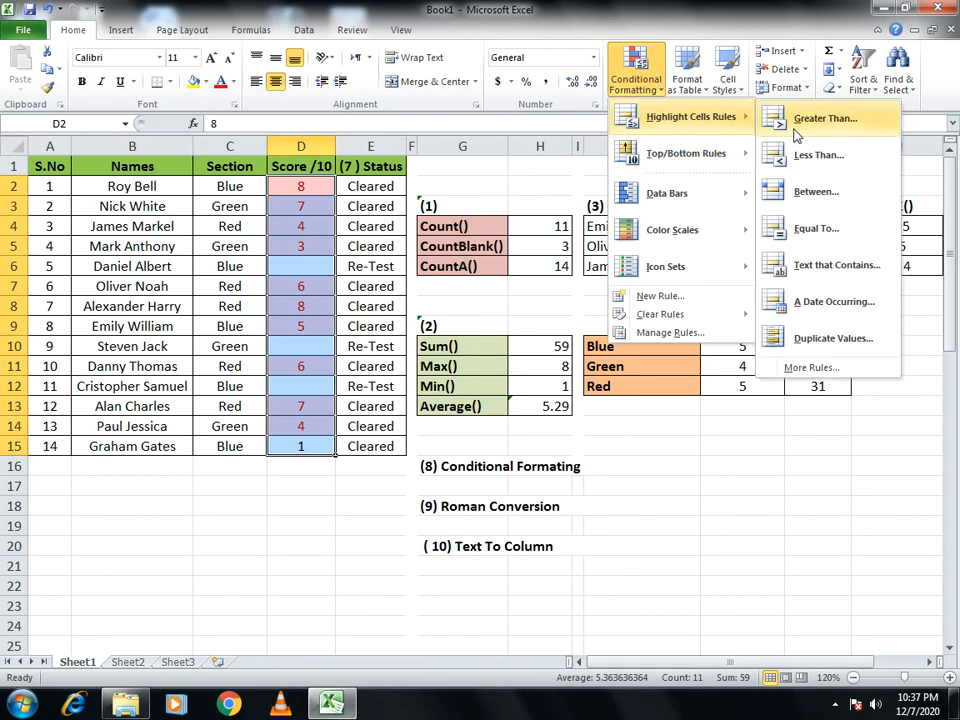
click(795, 124)
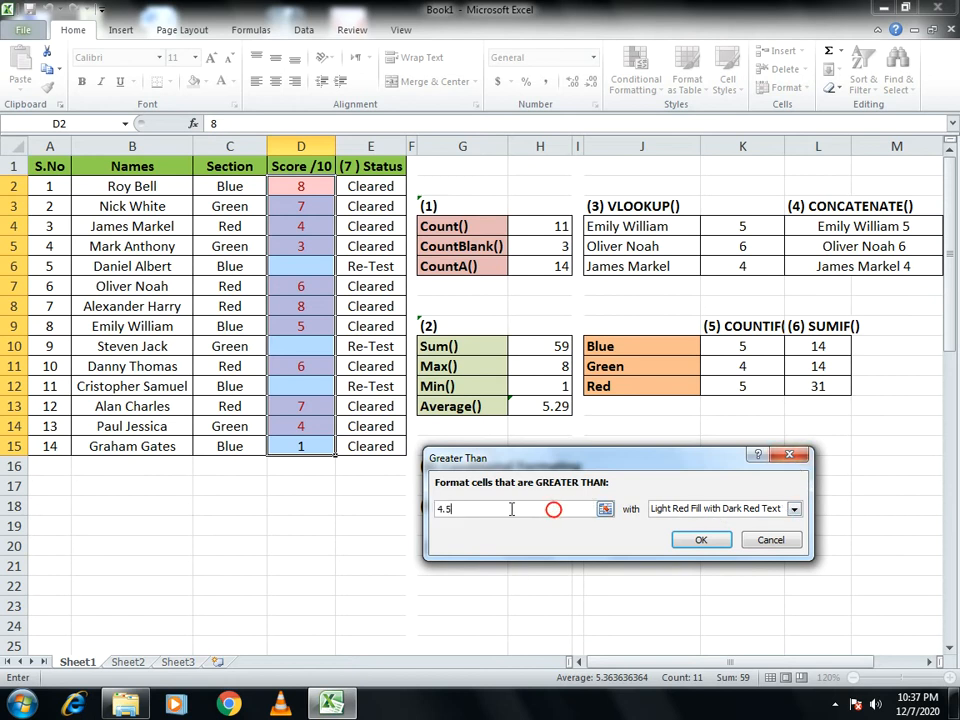
text(7)
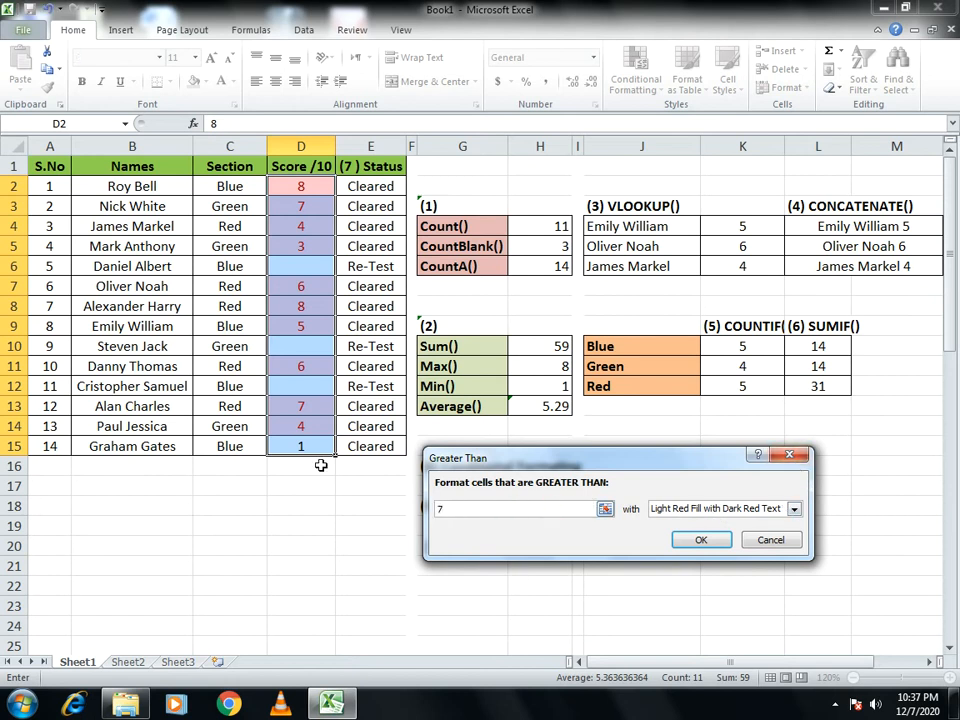
click(794, 509)
click(681, 535)
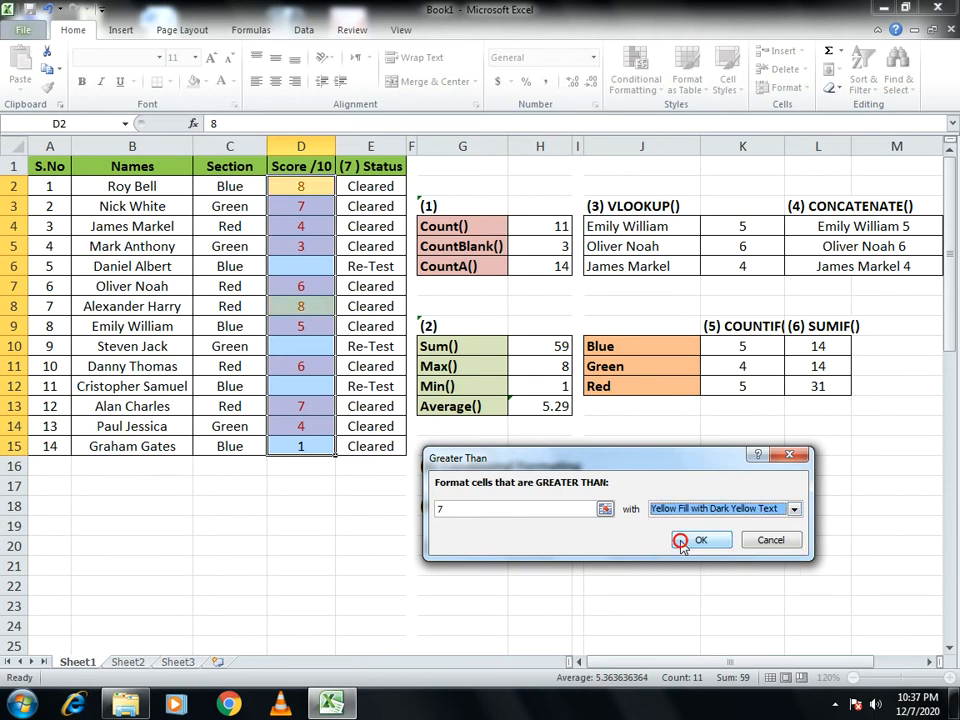
click(683, 539)
click(683, 542)
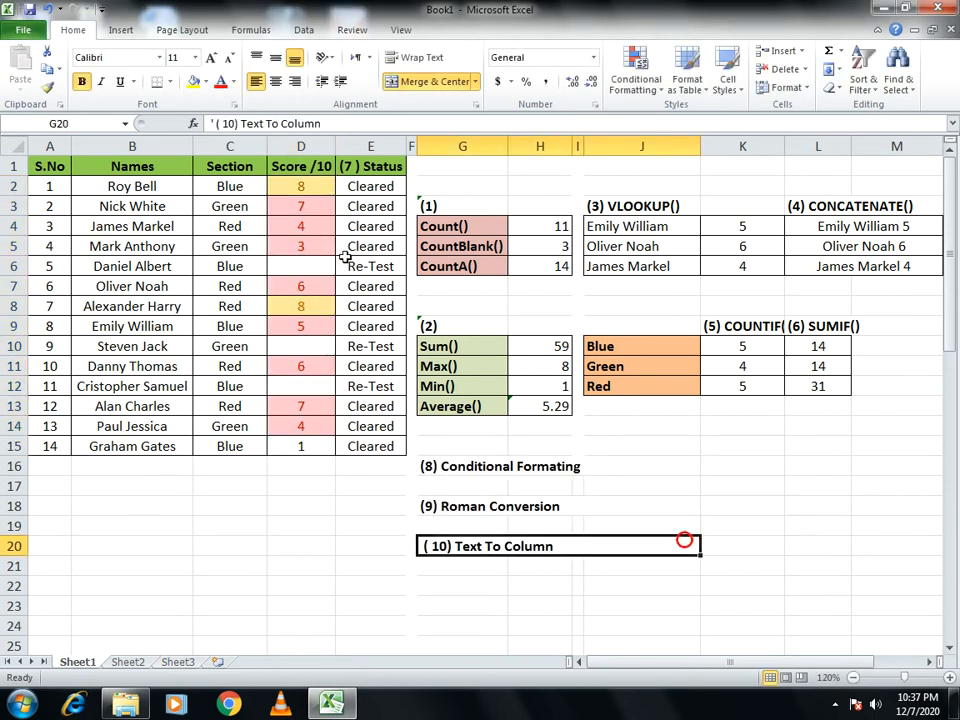
click(640, 75)
mouse_move(667, 132)
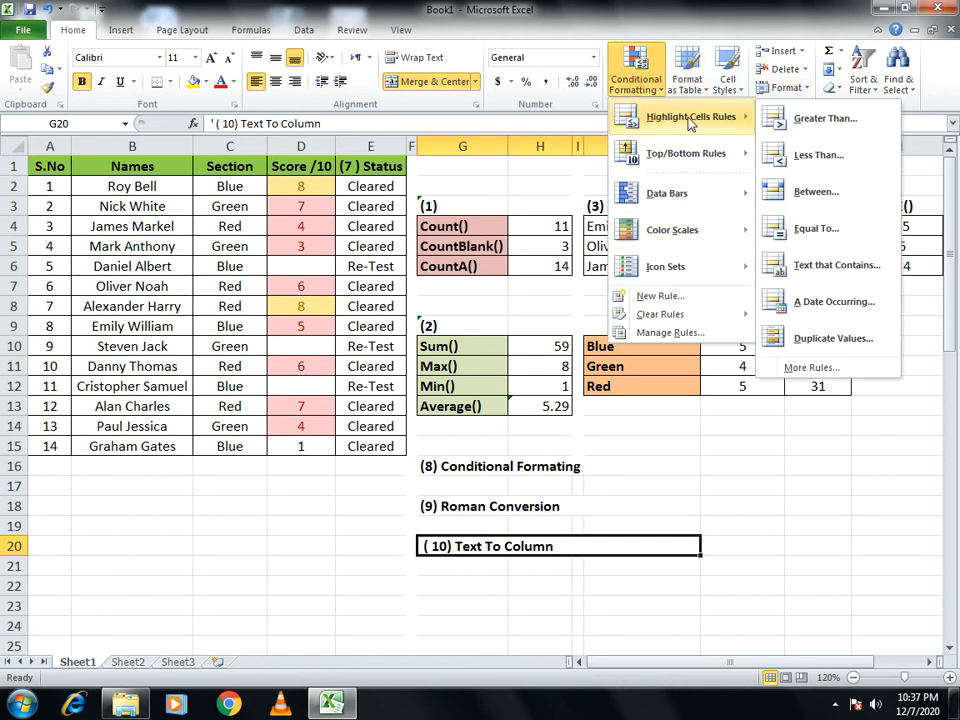
click(797, 122)
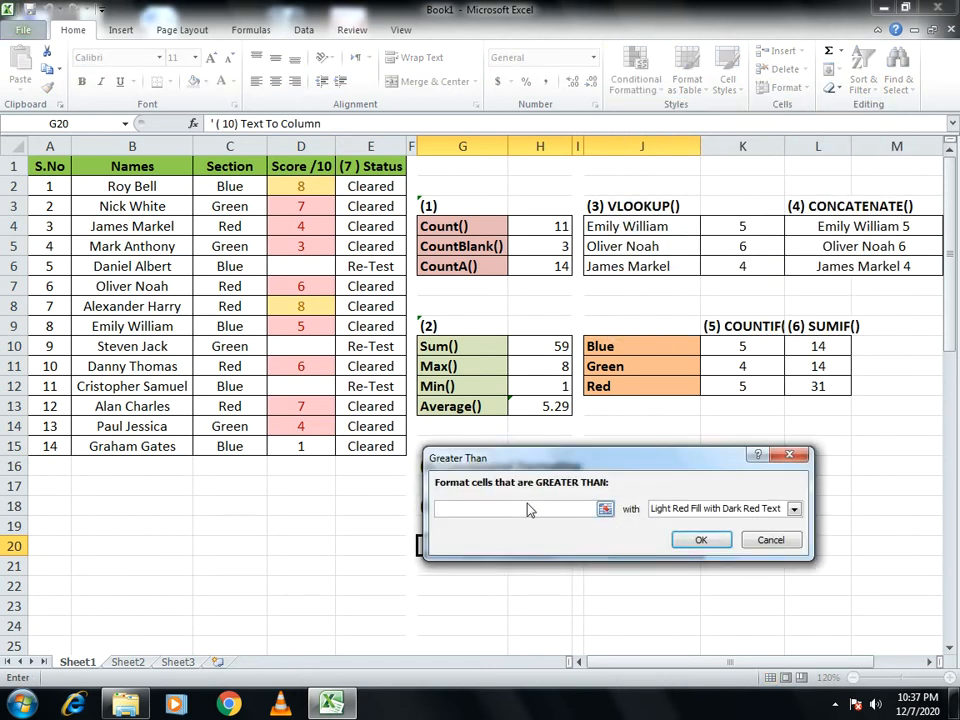
text(6)
click(785, 456)
click(861, 500)
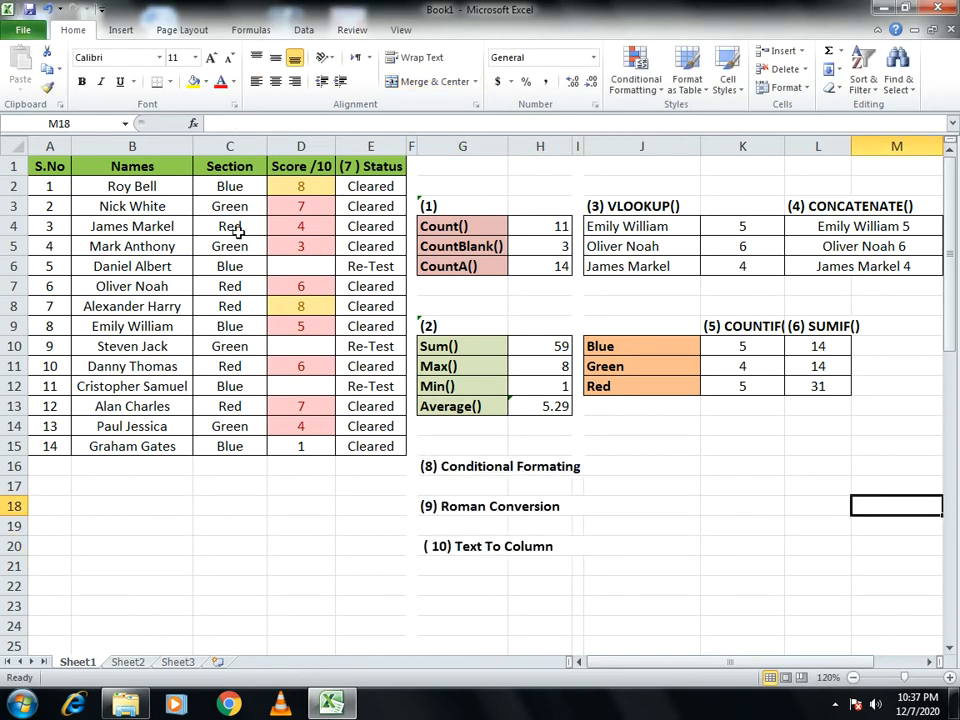
- Add a Greater Than conditional format to scores D2:D15 for values above 5, using Yellow Fill with Dark Yellow Text
drag(284, 187, 316, 436)
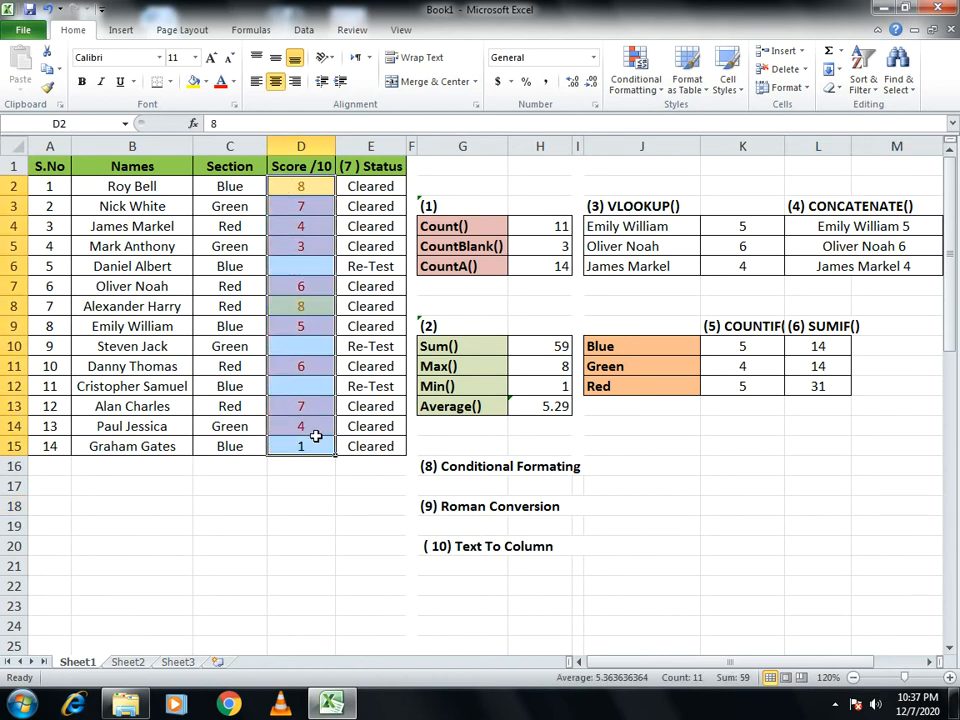
click(648, 88)
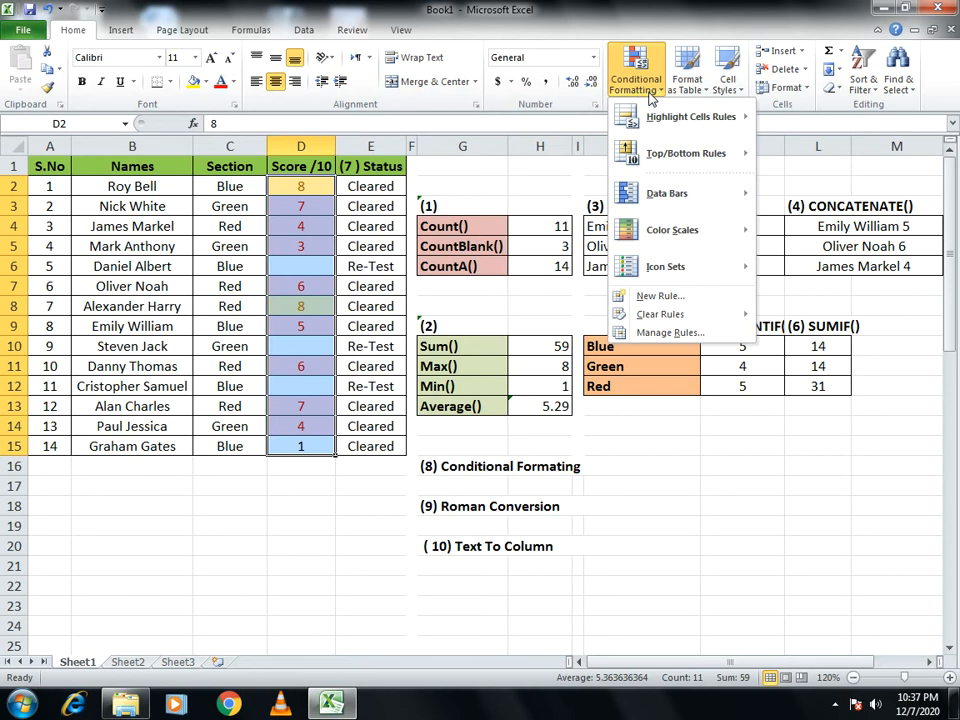
mouse_move(690, 117)
click(822, 117)
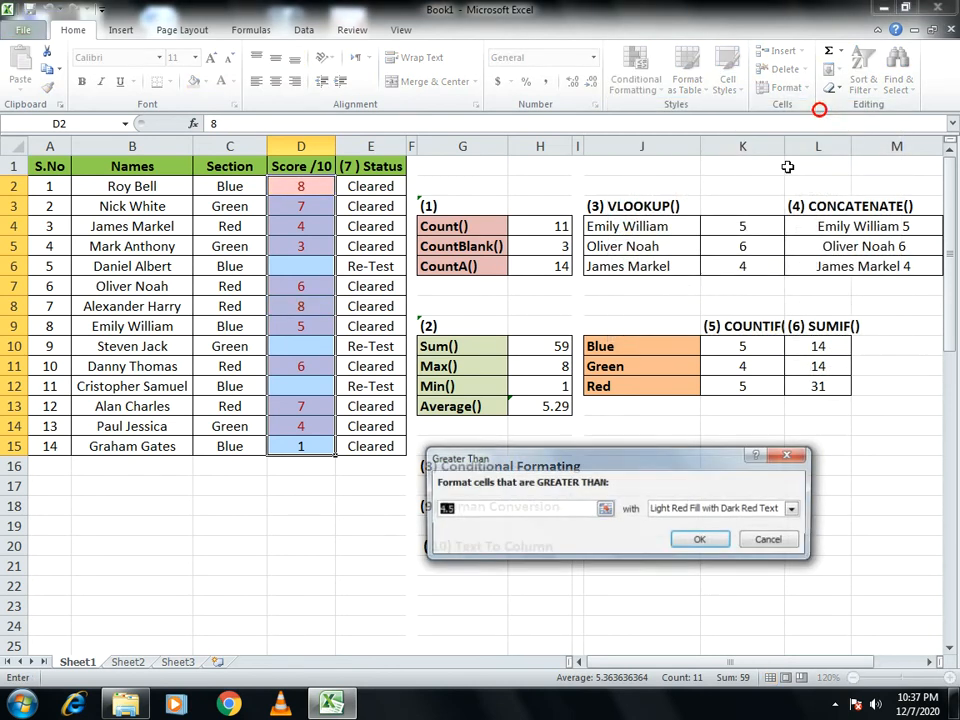
click(461, 513)
drag(461, 513, 445, 512)
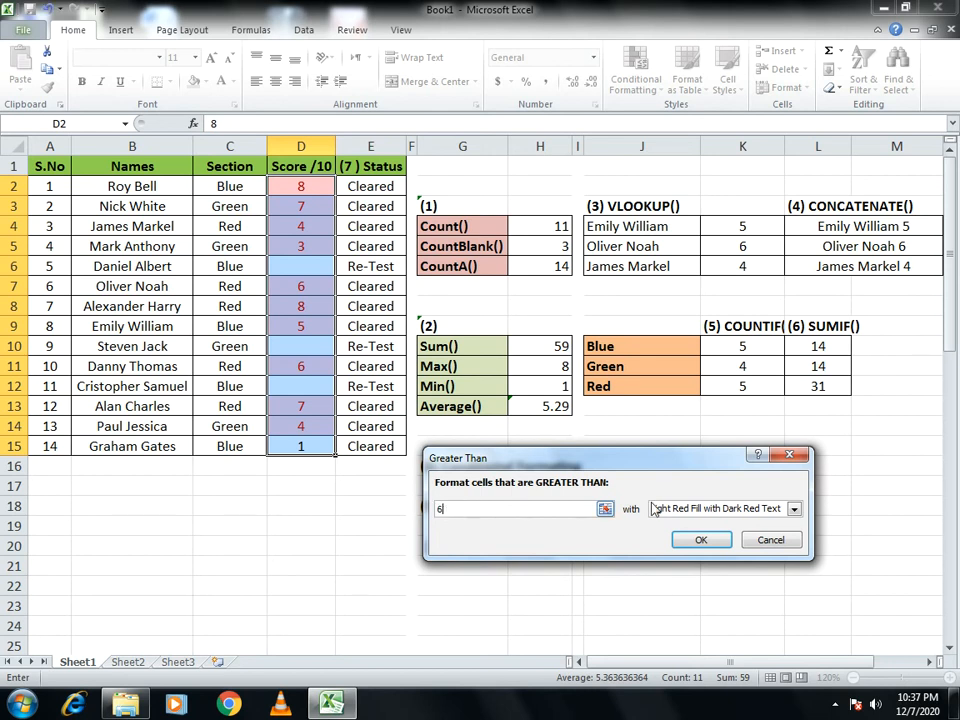
drag(456, 505, 427, 514)
click(698, 510)
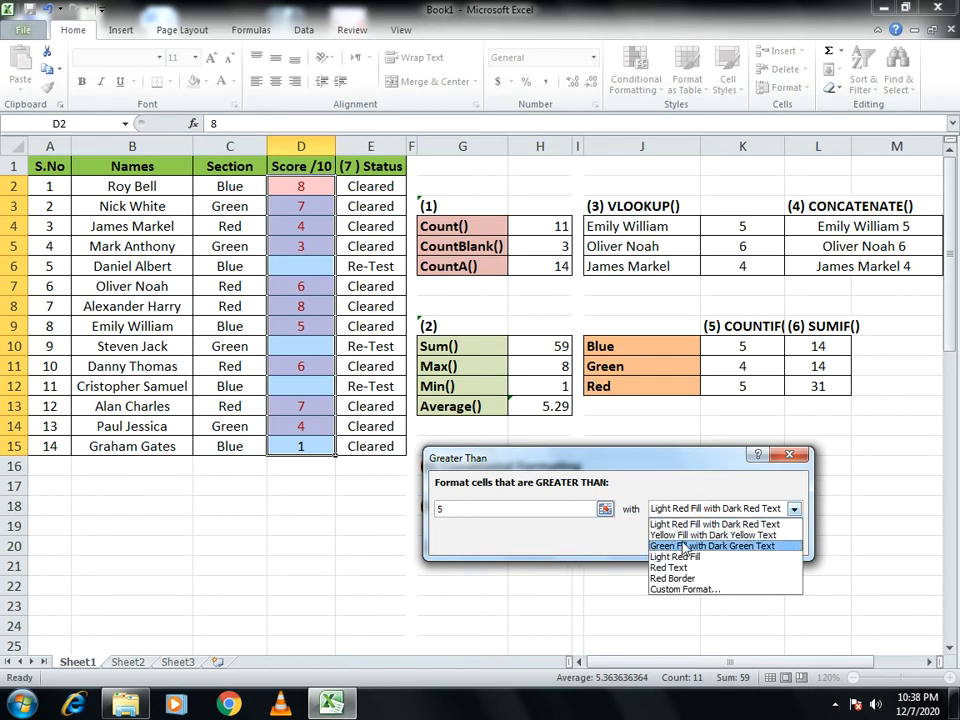
click(712, 535)
click(690, 540)
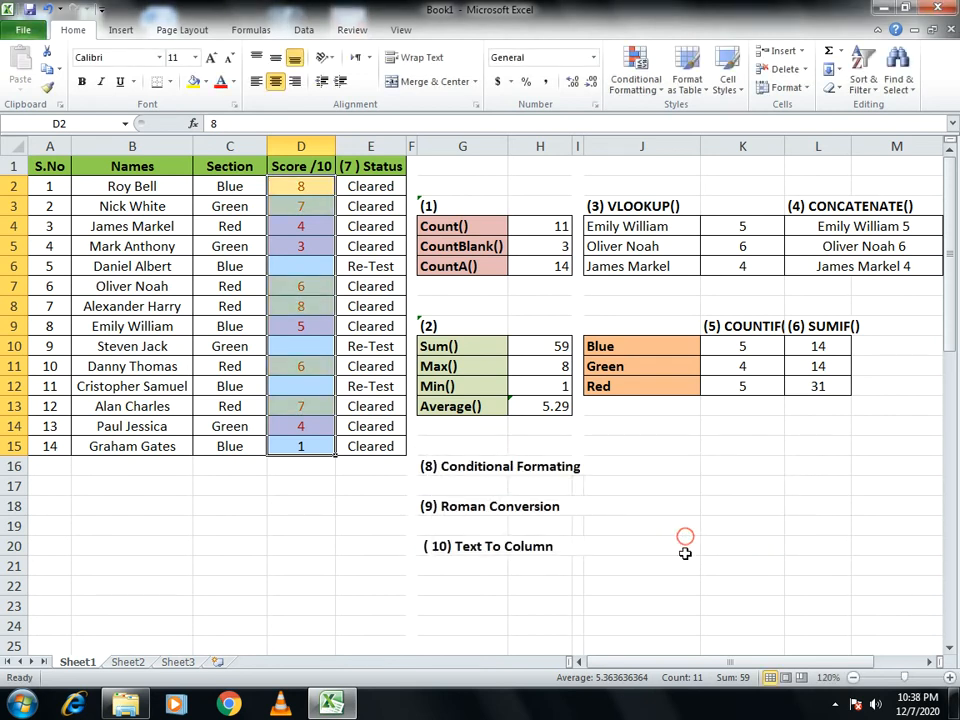
click(686, 550)
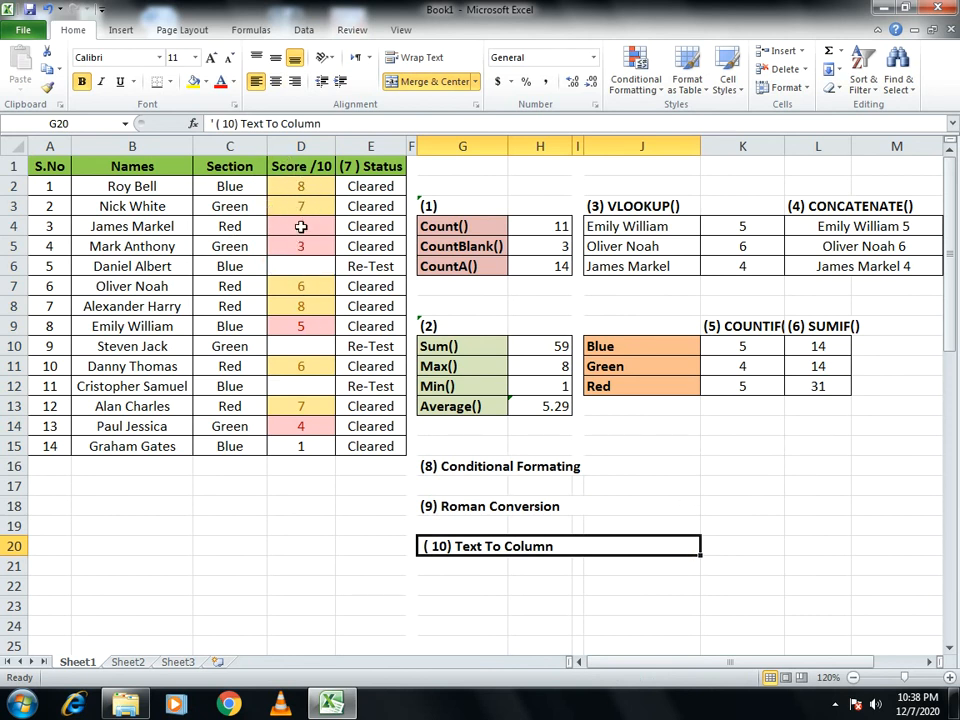
- Add a Between conditional format to scores D2:D15 for values from 3 to 6, using Green Fill with Dark Green Text
drag(300, 190, 304, 451)
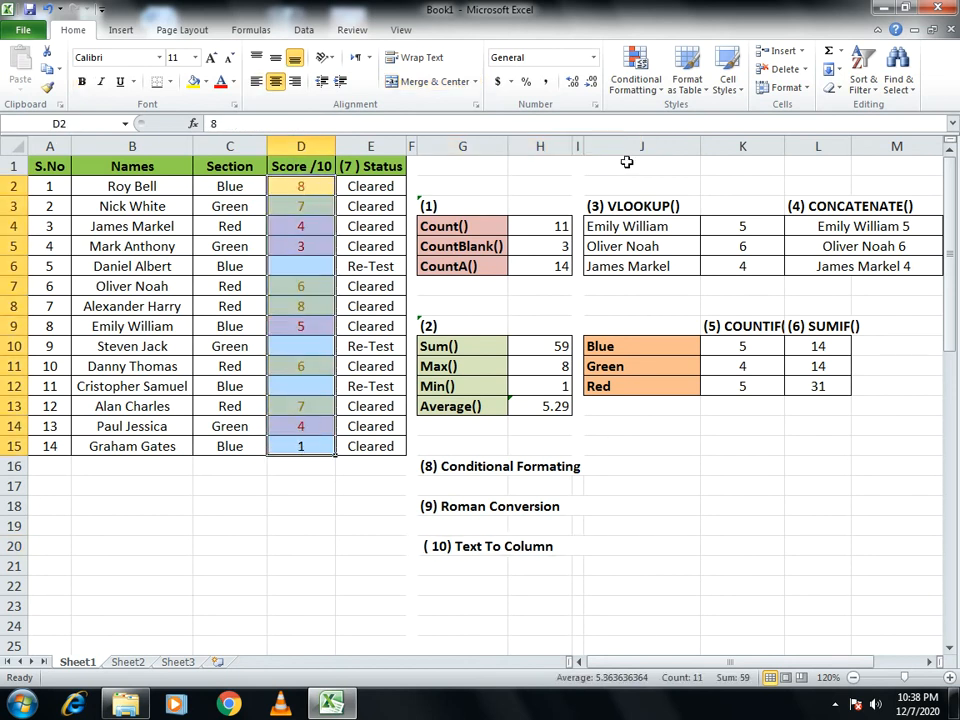
click(636, 80)
mouse_move(648, 171)
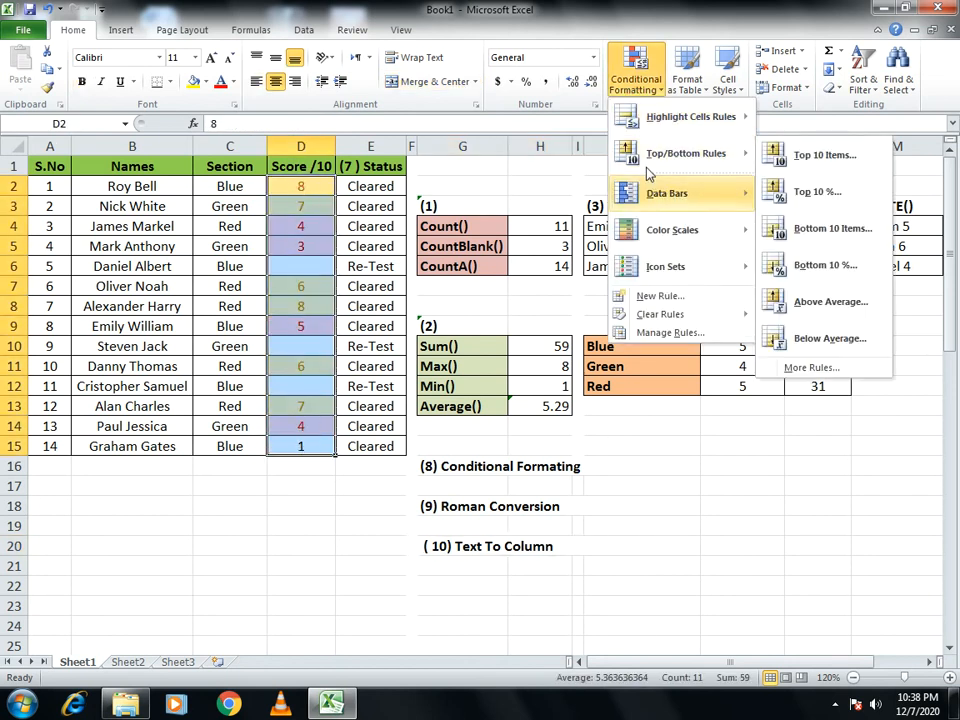
mouse_move(660, 118)
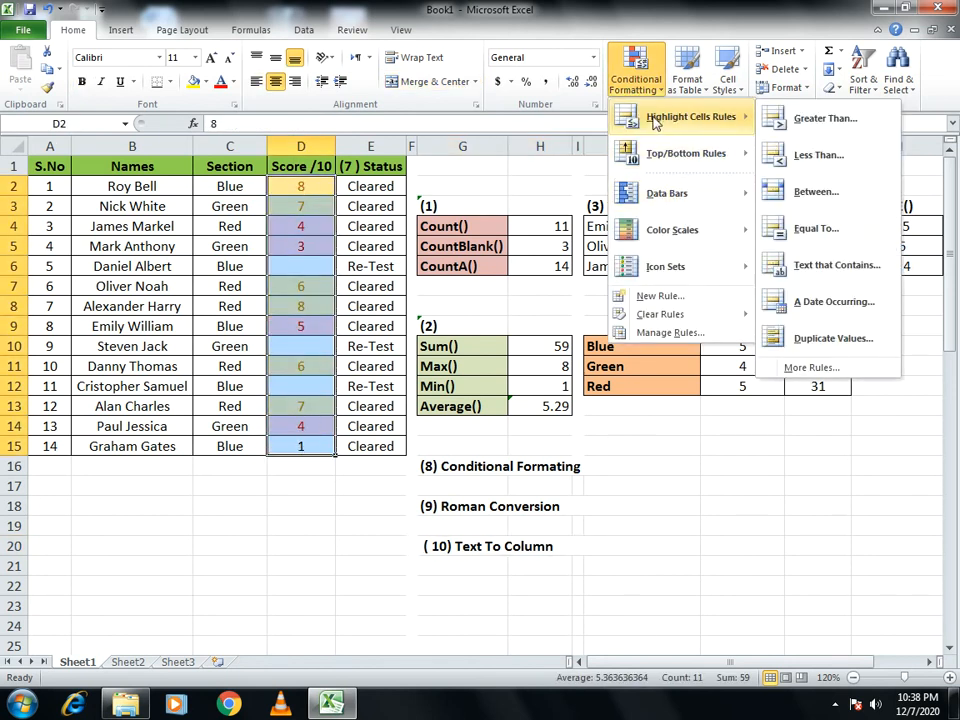
click(790, 190)
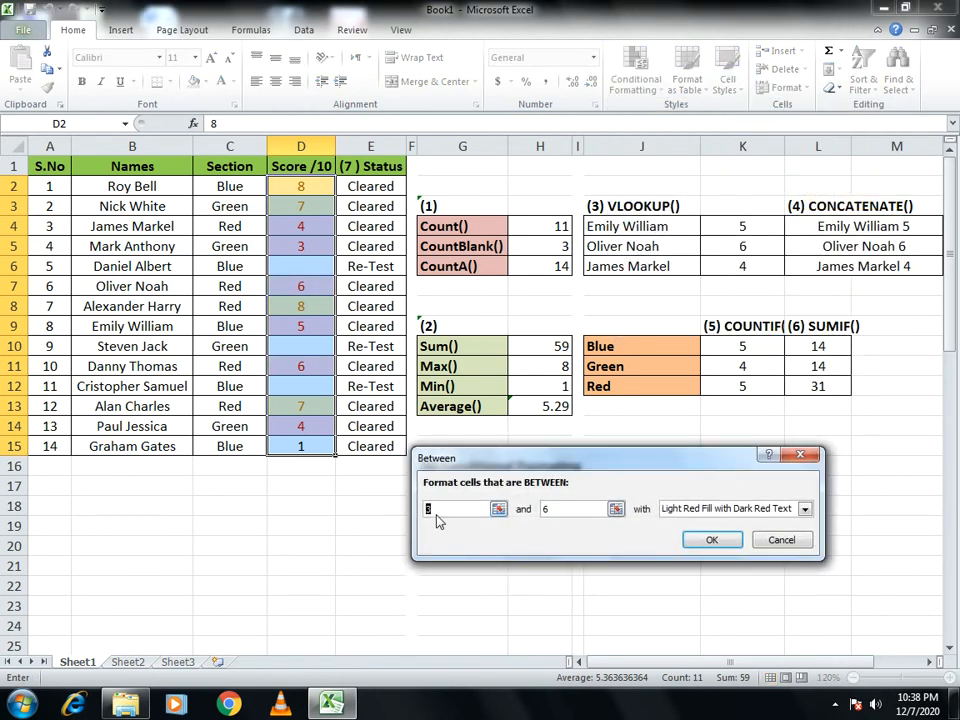
text(3)
click(765, 508)
click(727, 547)
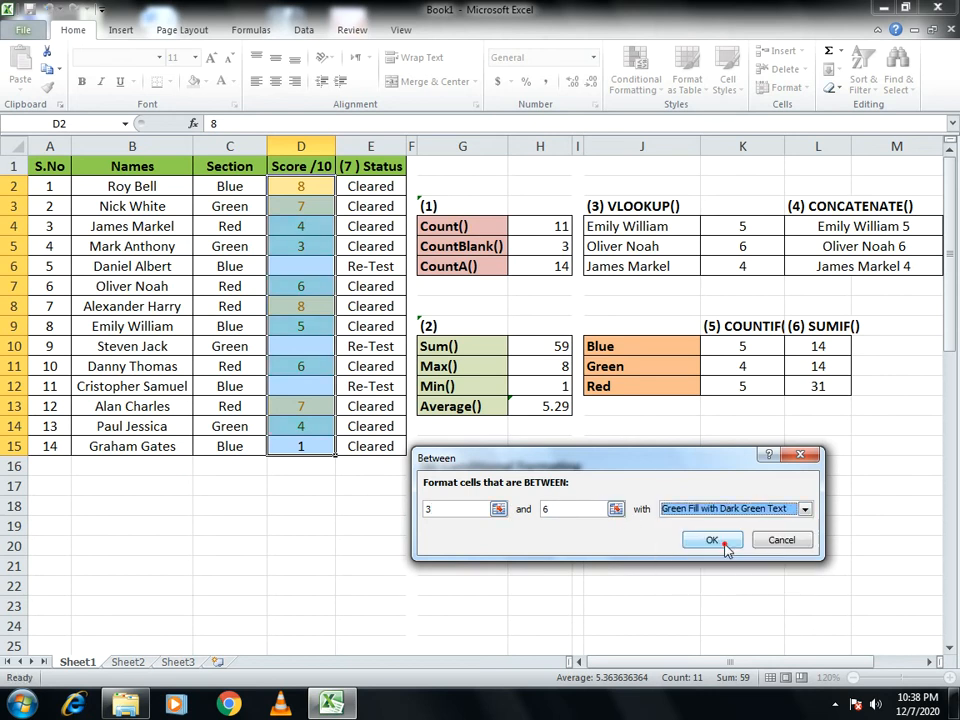
click(716, 540)
click(629, 546)
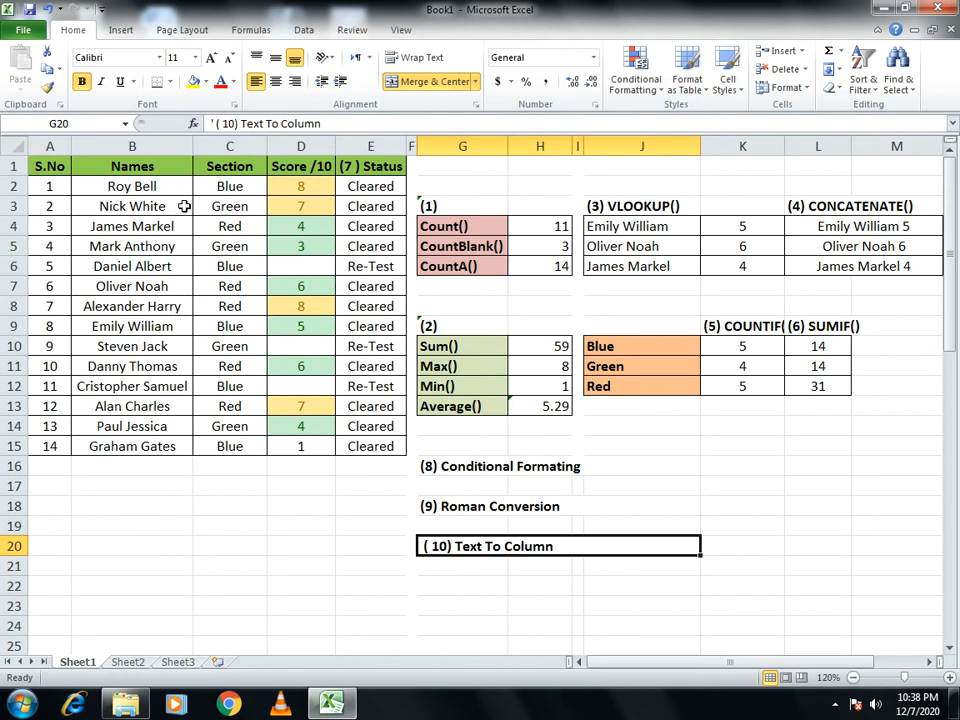
- Enter =ROMAN(B31) in cell C31 of the Roman Conversion table and copy it down the Roman column through C40
scroll(606, 304, down, 1)
scroll(671, 304, up, 1)
scroll(492, 507, down, 1)
scroll(488, 390, down, 6)
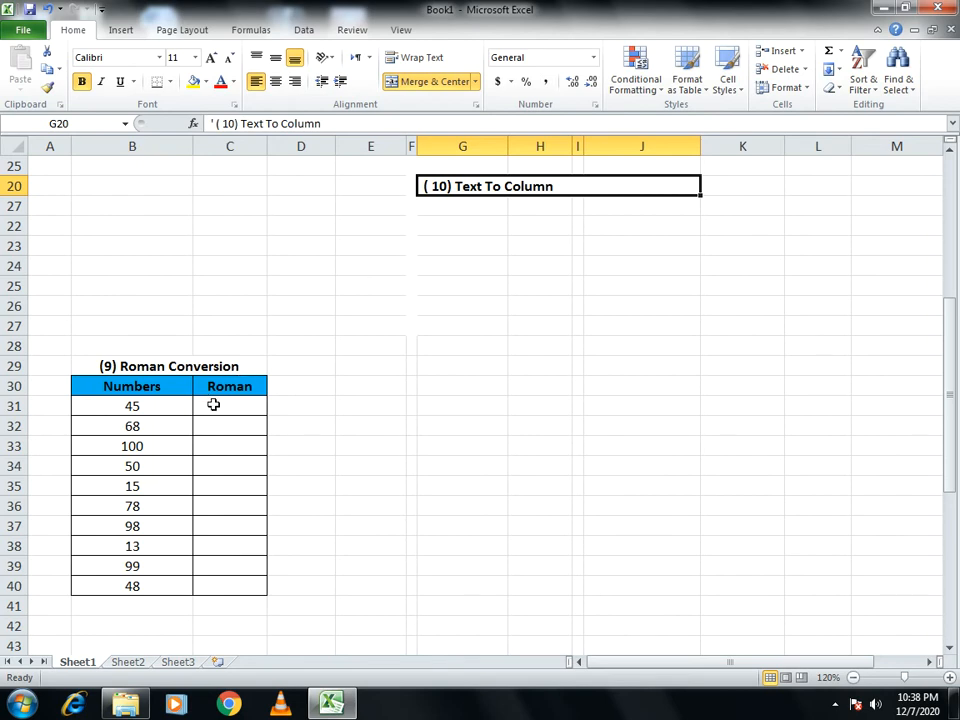
click(213, 405)
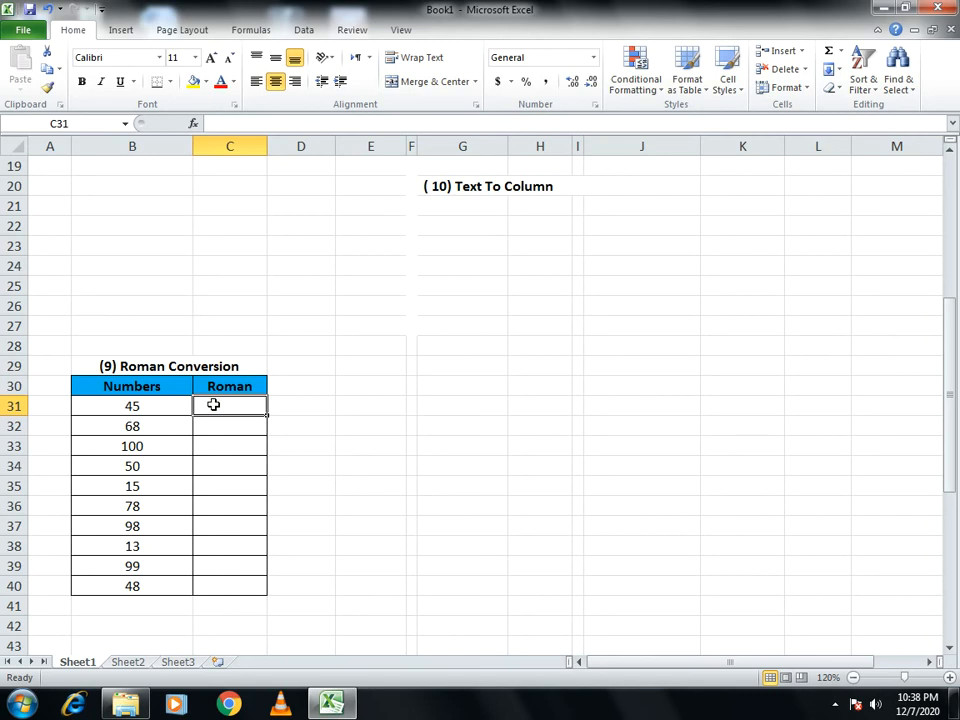
text(=ro)
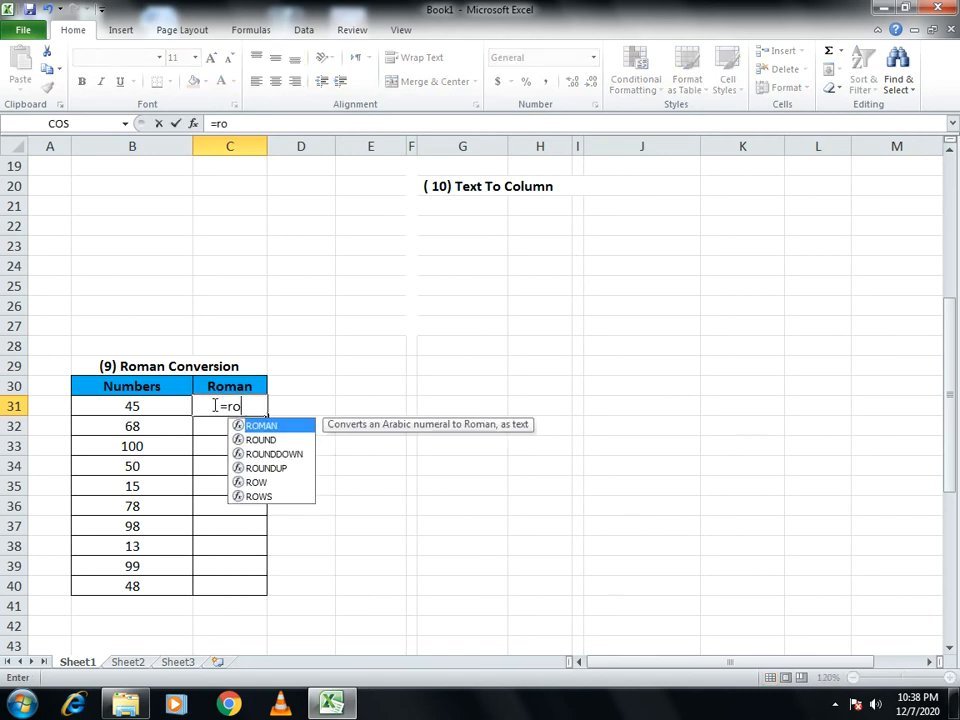
text(man()
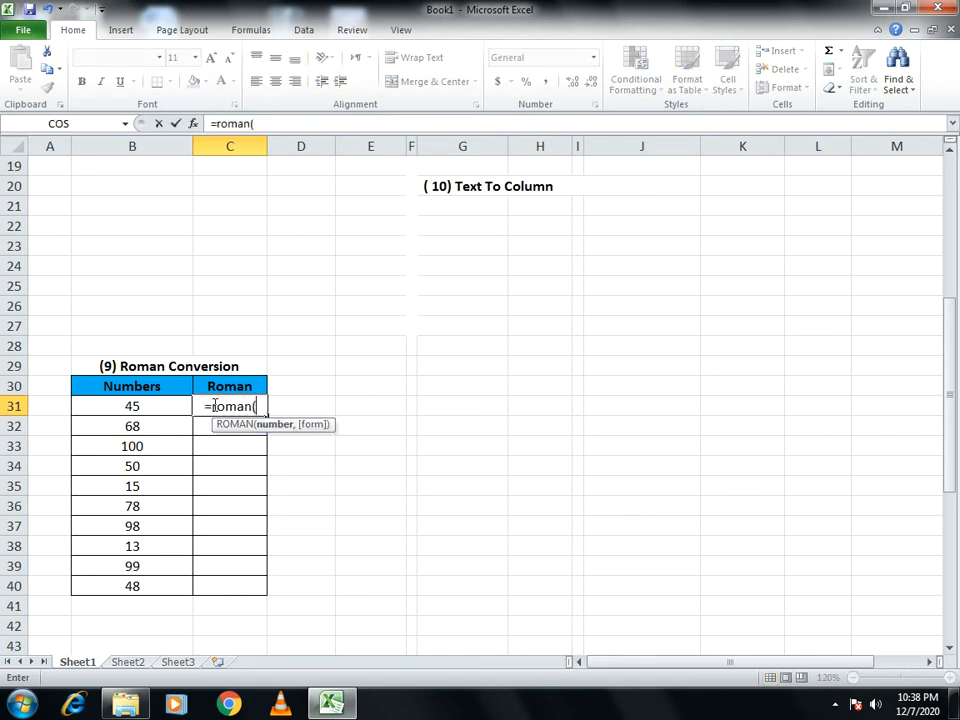
click(145, 402)
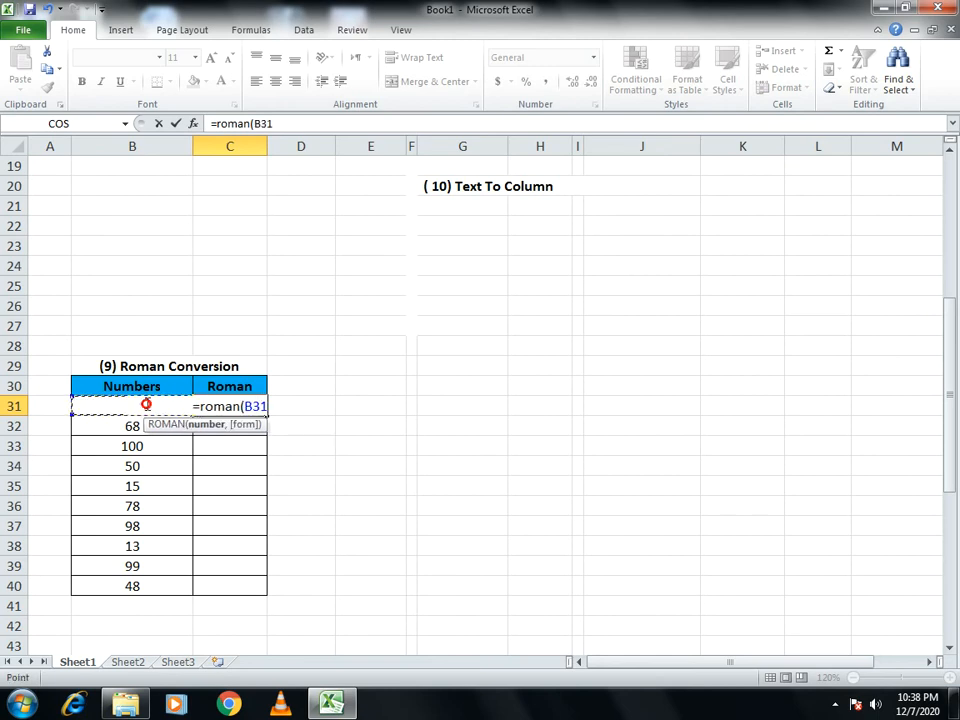
text())
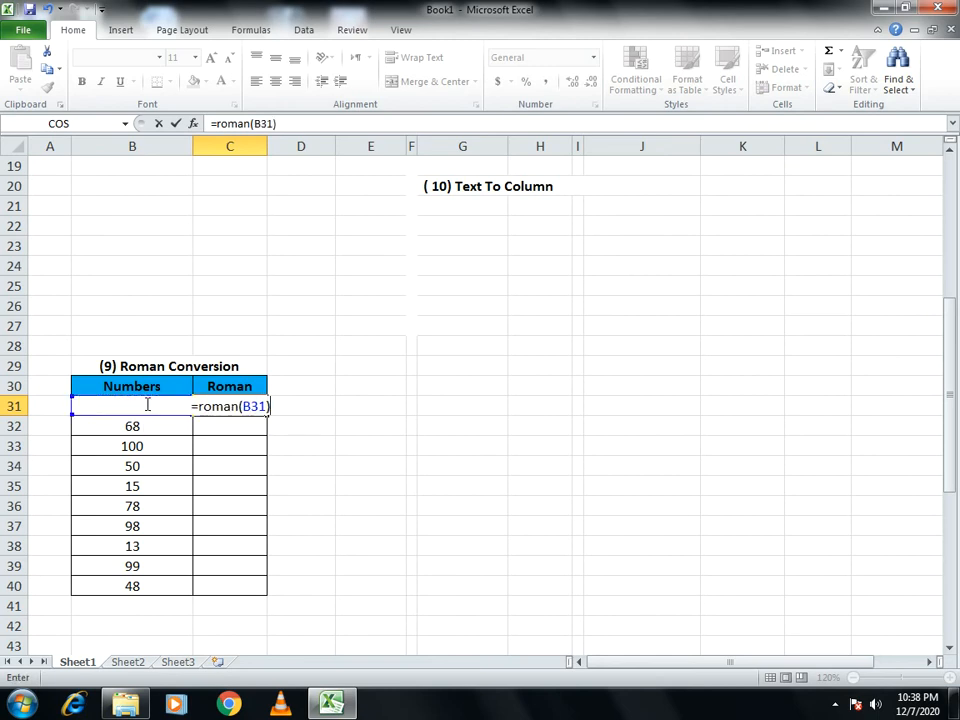
key(Return)
key(Up)
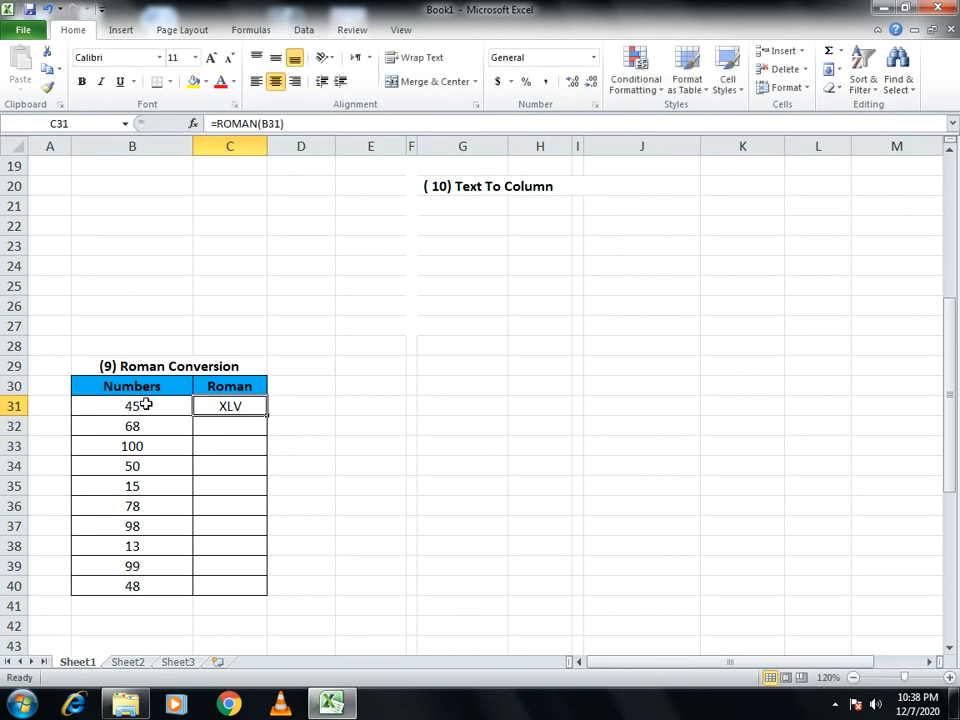
double_click(267, 414)
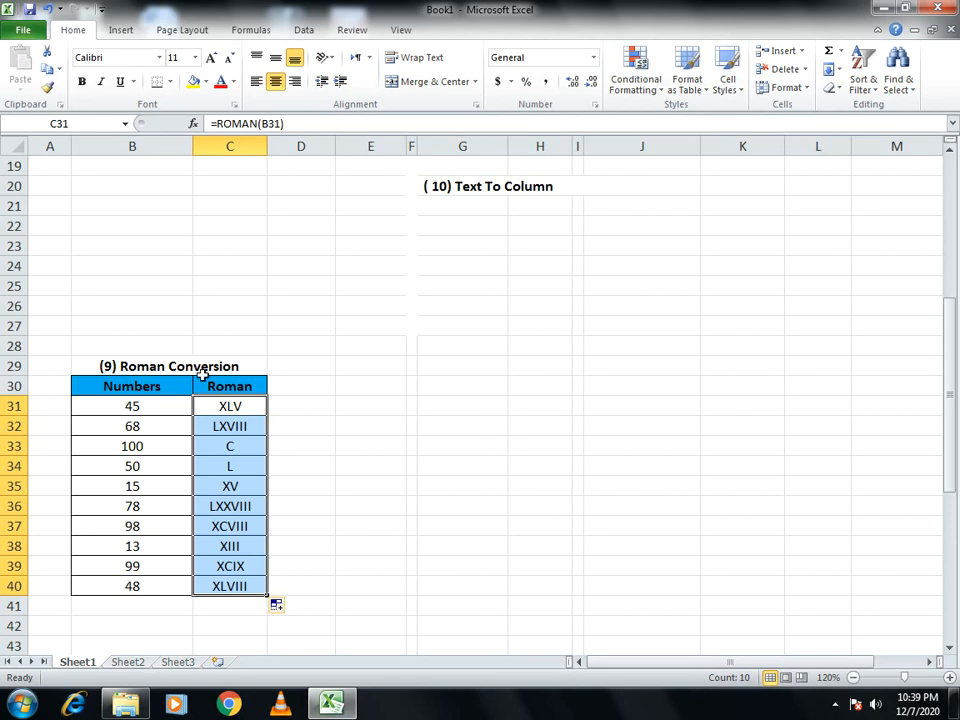
- Head the two empty columns beside the lower Names table as First in C48 and Last in D48
scroll(225, 420, down, 2)
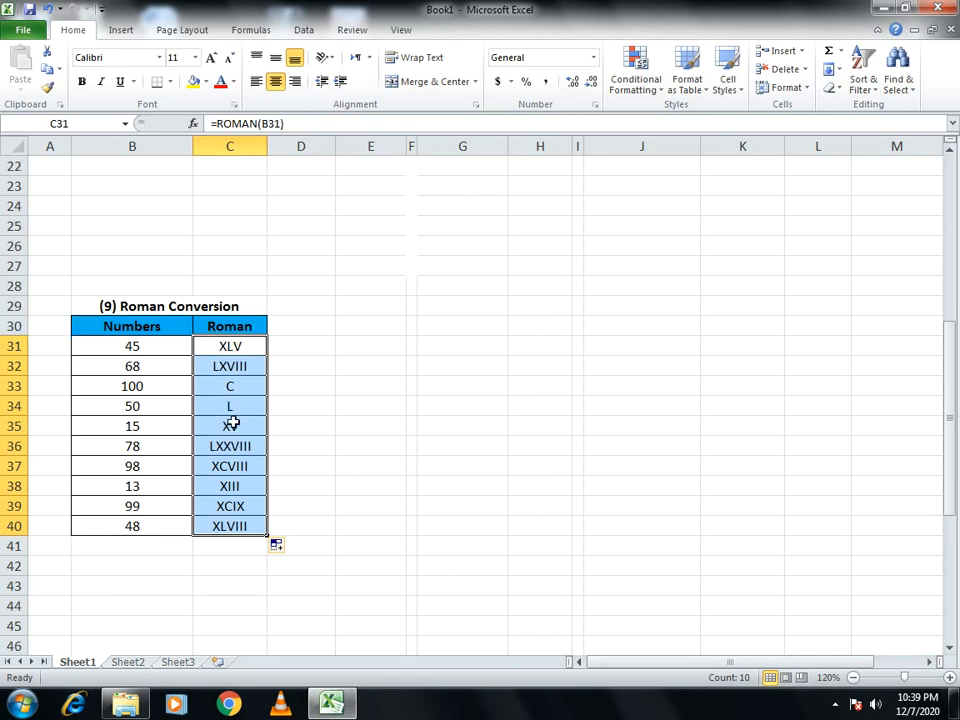
scroll(209, 351, down, 3)
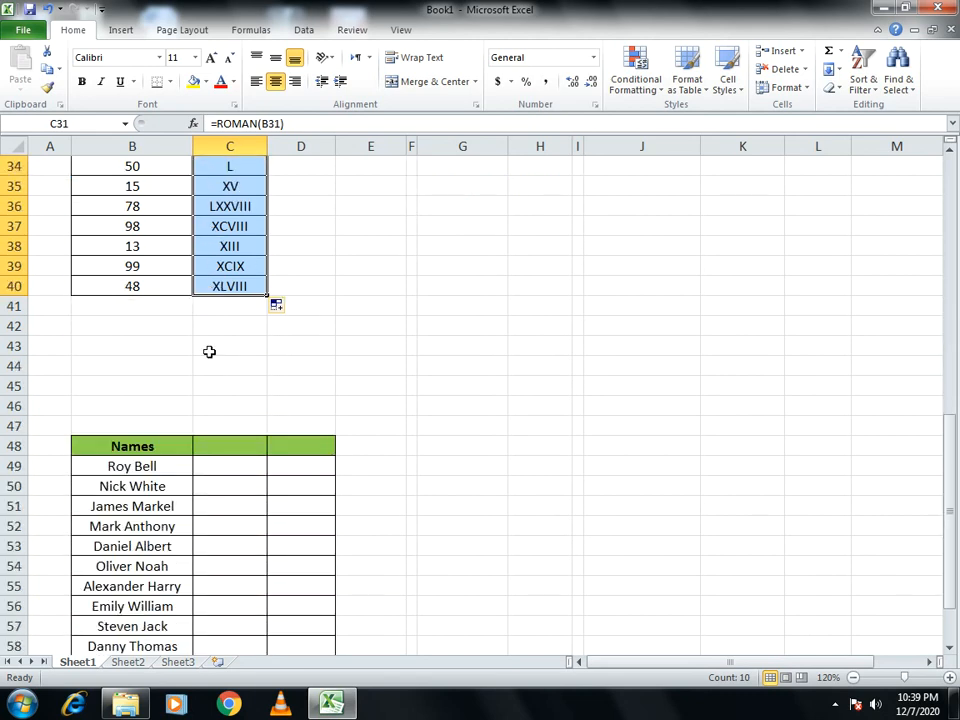
scroll(209, 351, down, 1)
scroll(209, 351, up, 6)
scroll(209, 351, down, 6)
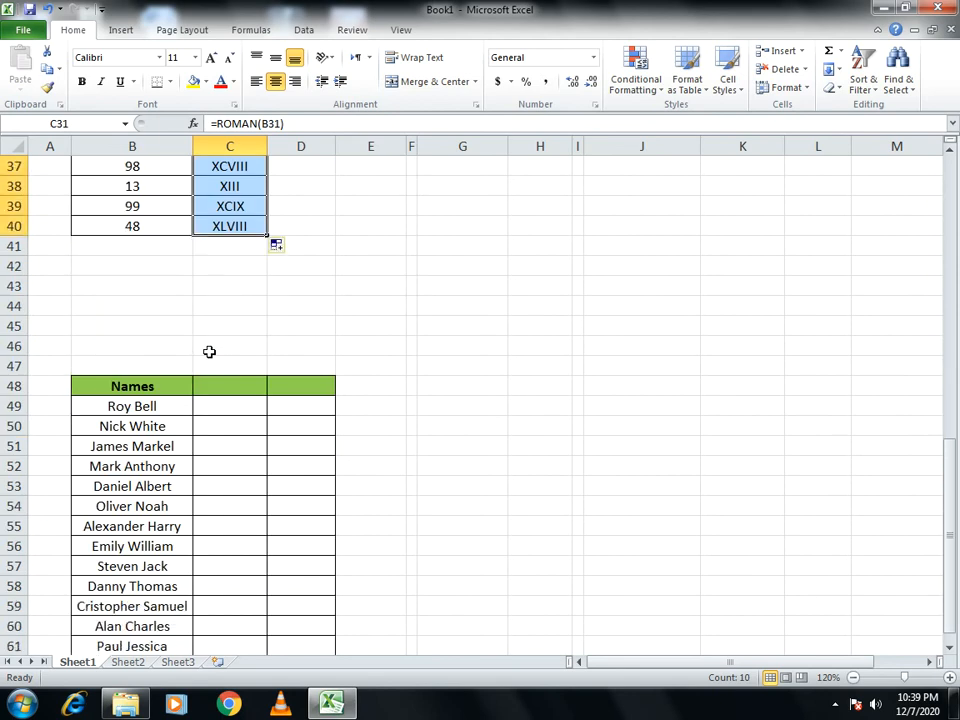
scroll(209, 351, down, 2)
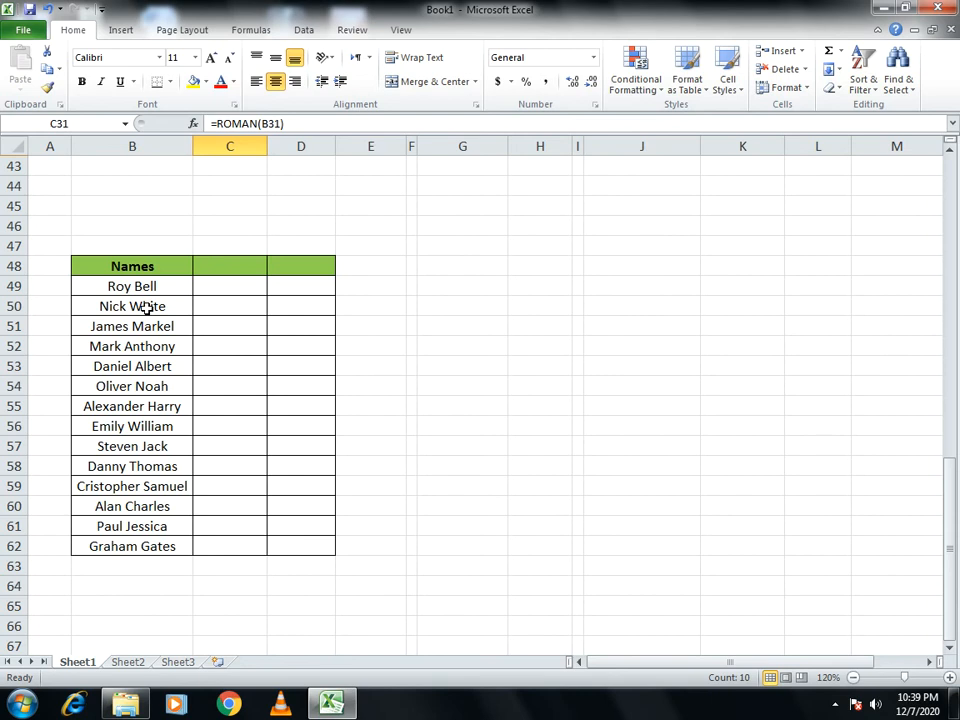
click(215, 260)
text(First)
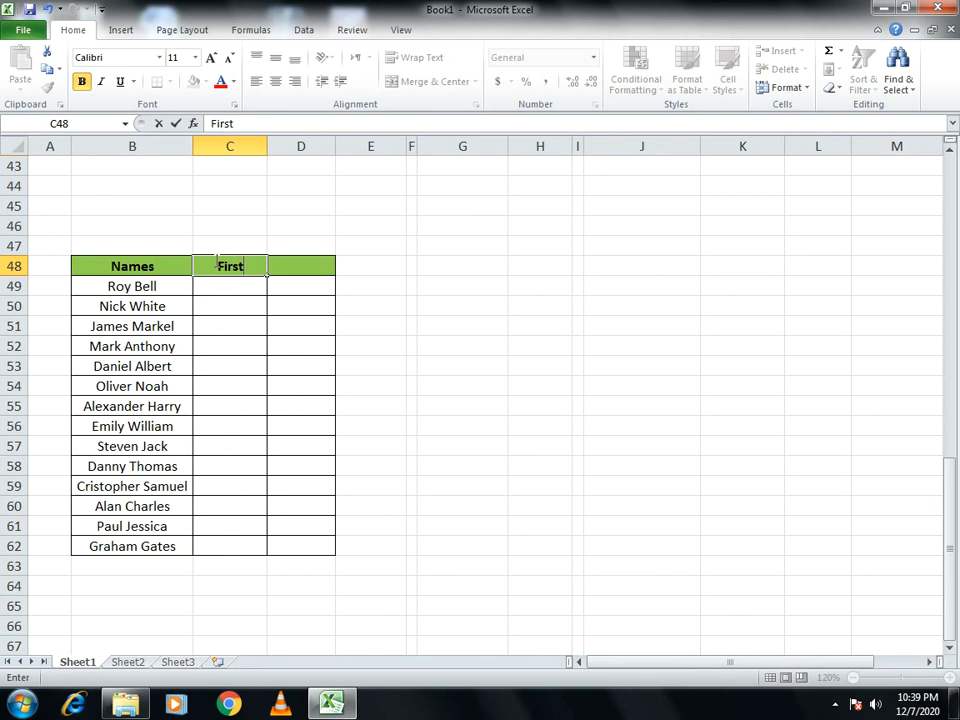
key(Return)
key(Up)
key(Right)
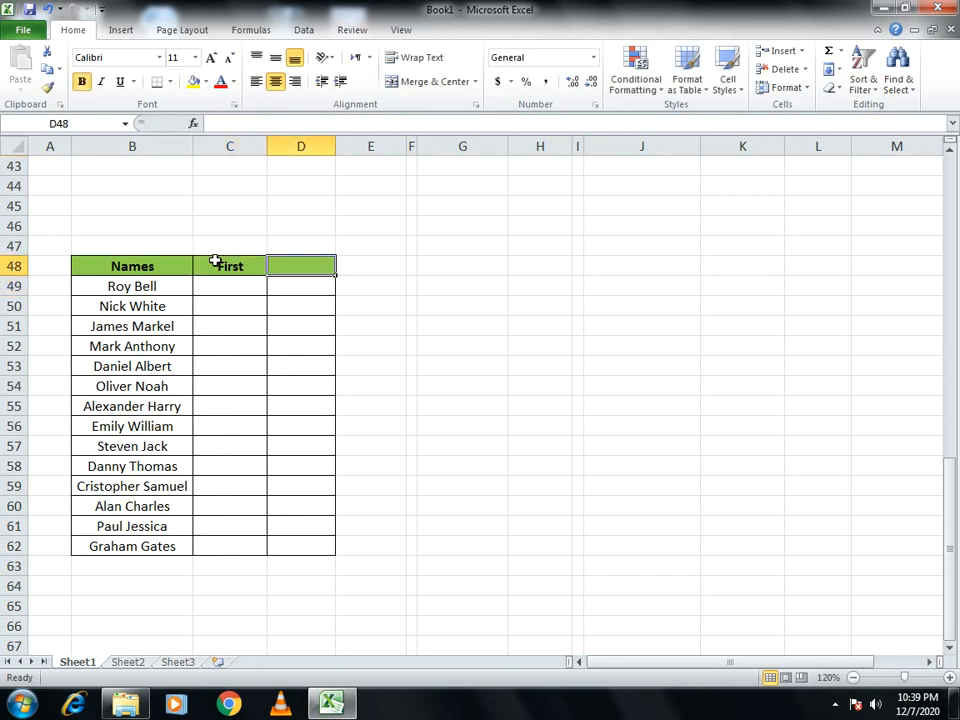
text(alLast)
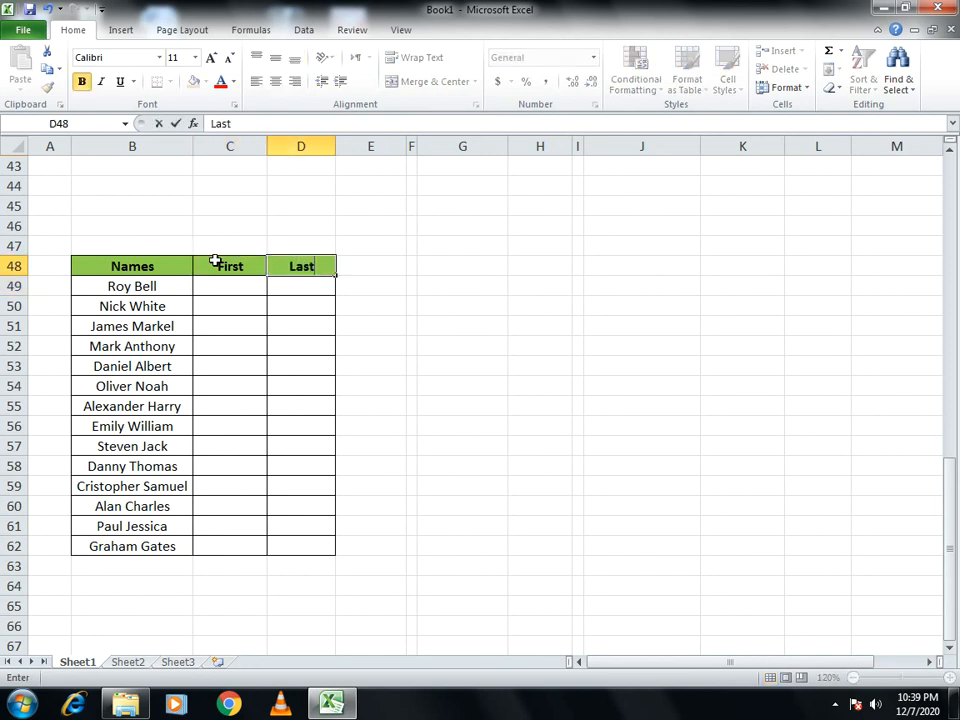
key(Return)
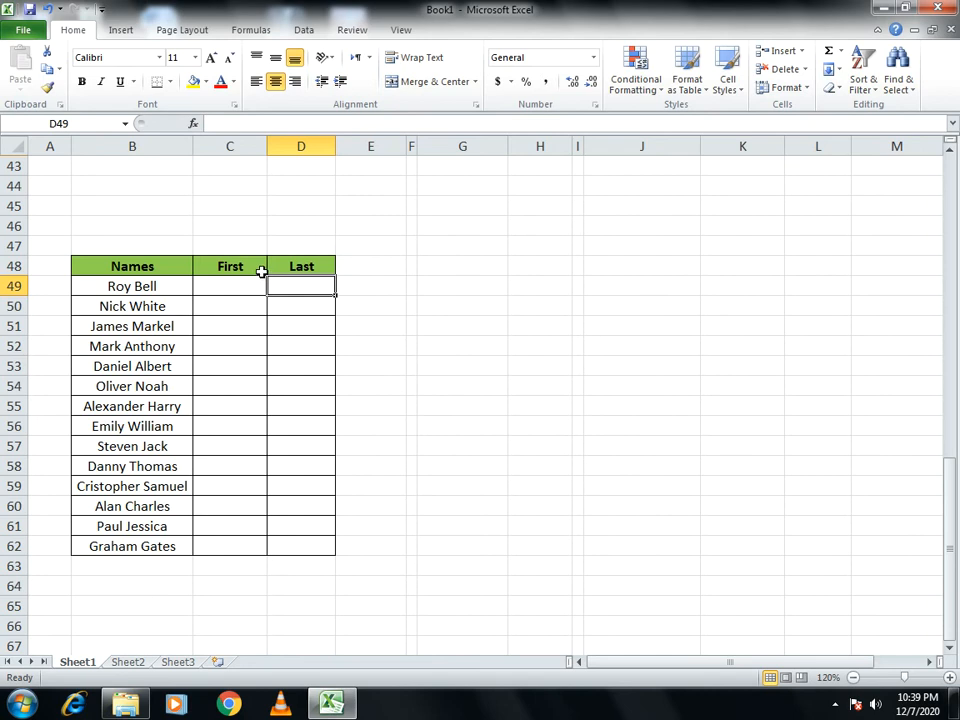
- Set up Text to Columns on the names in B49:B62 as Delimited data, adding Space as a delimiter
scroll(290, 340, up, 2)
scroll(238, 450, up, 9)
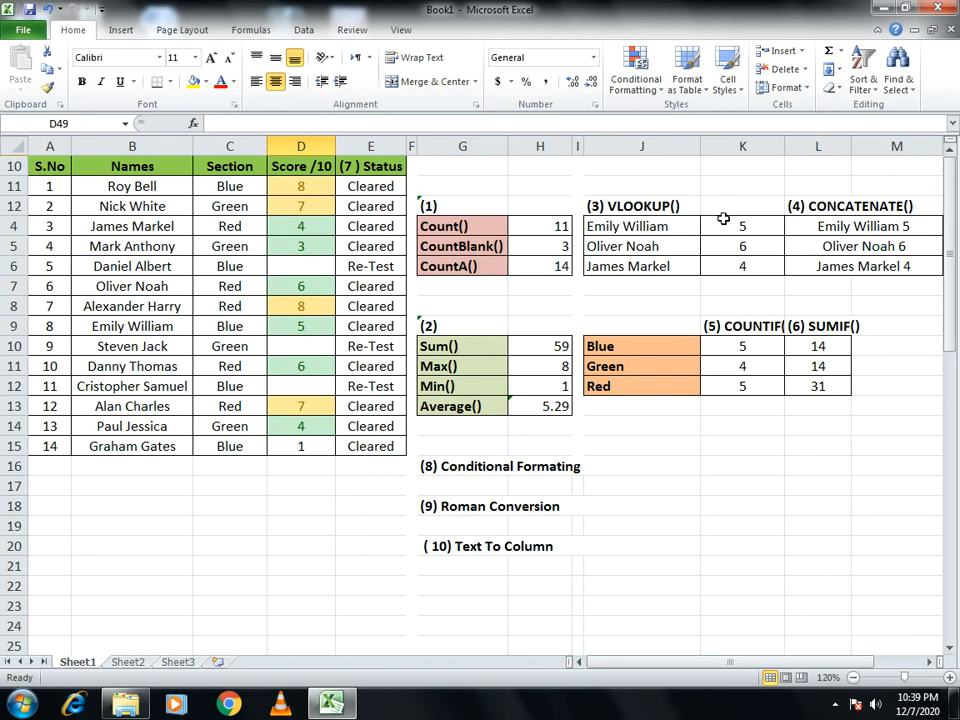
scroll(396, 338, down, 11)
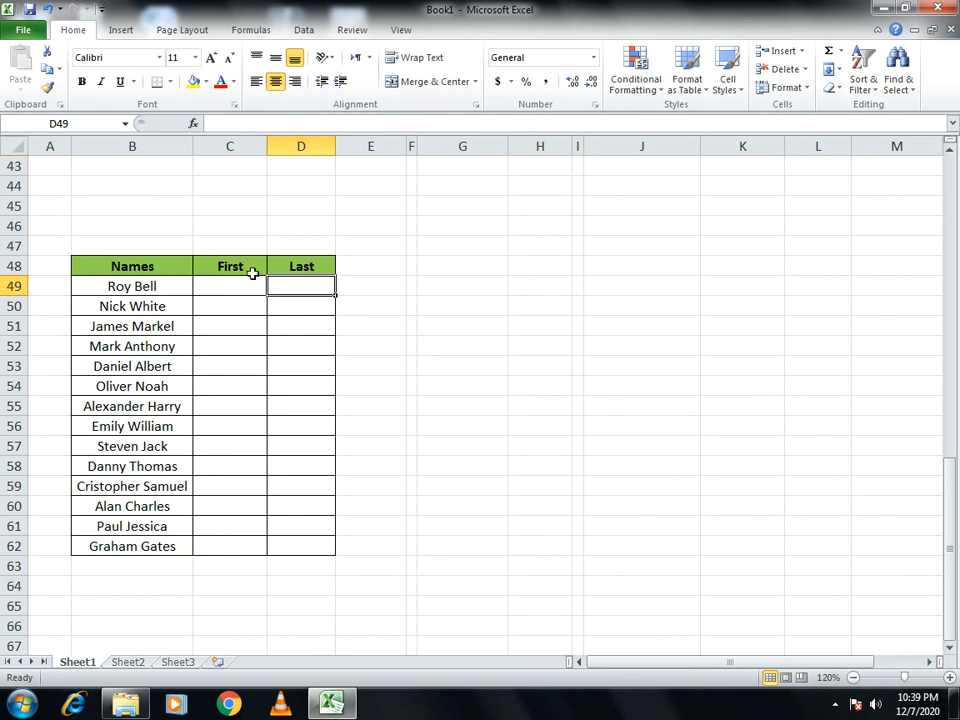
click(133, 287)
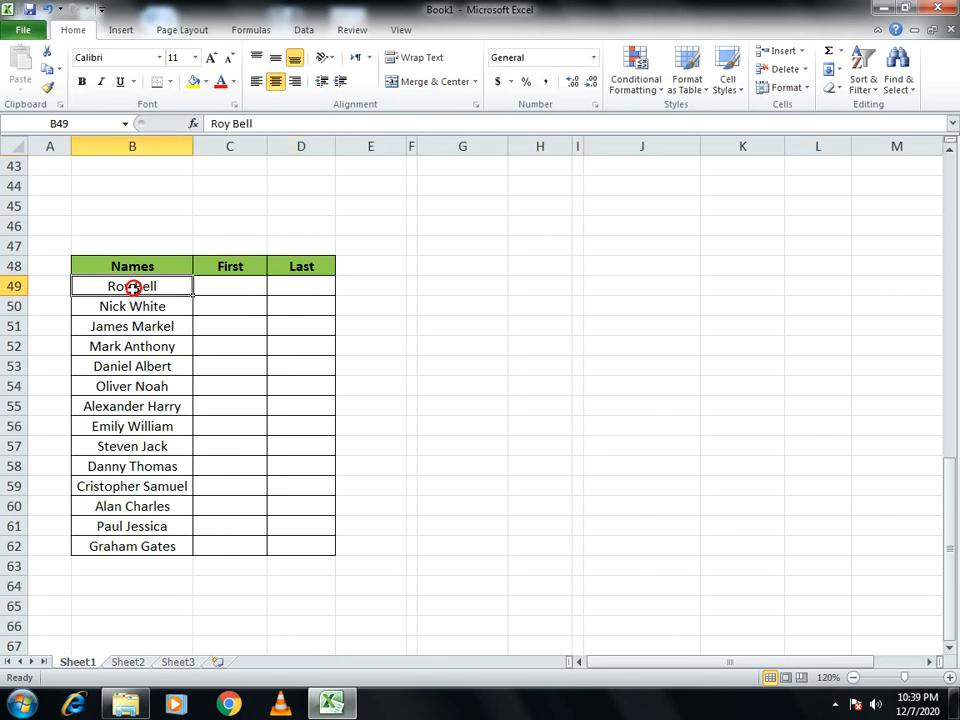
drag(133, 287, 156, 547)
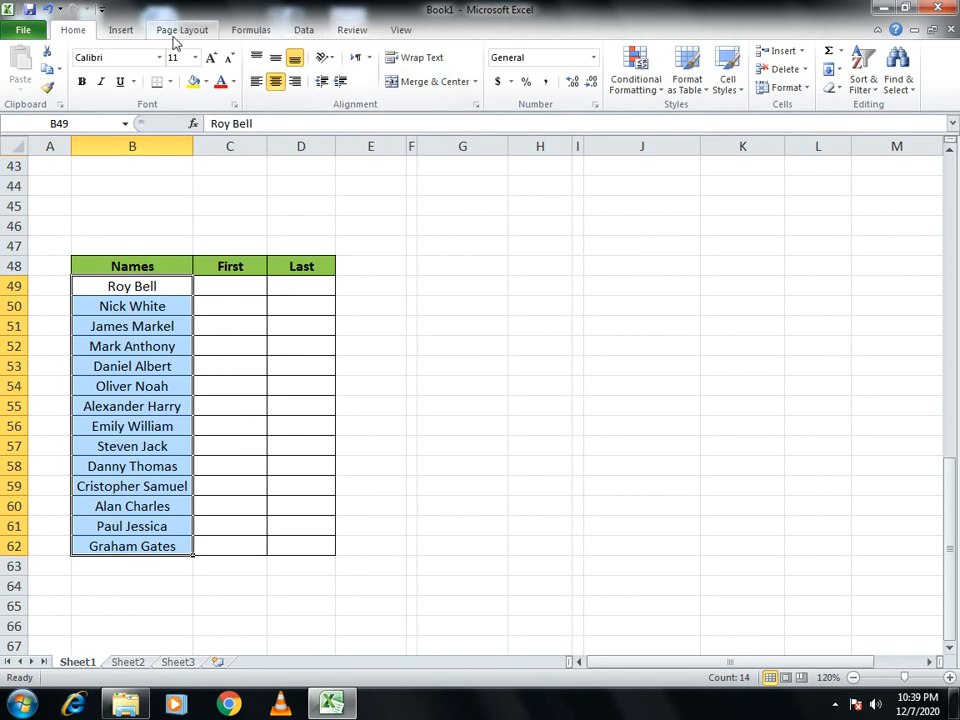
click(116, 32)
click(197, 31)
click(236, 31)
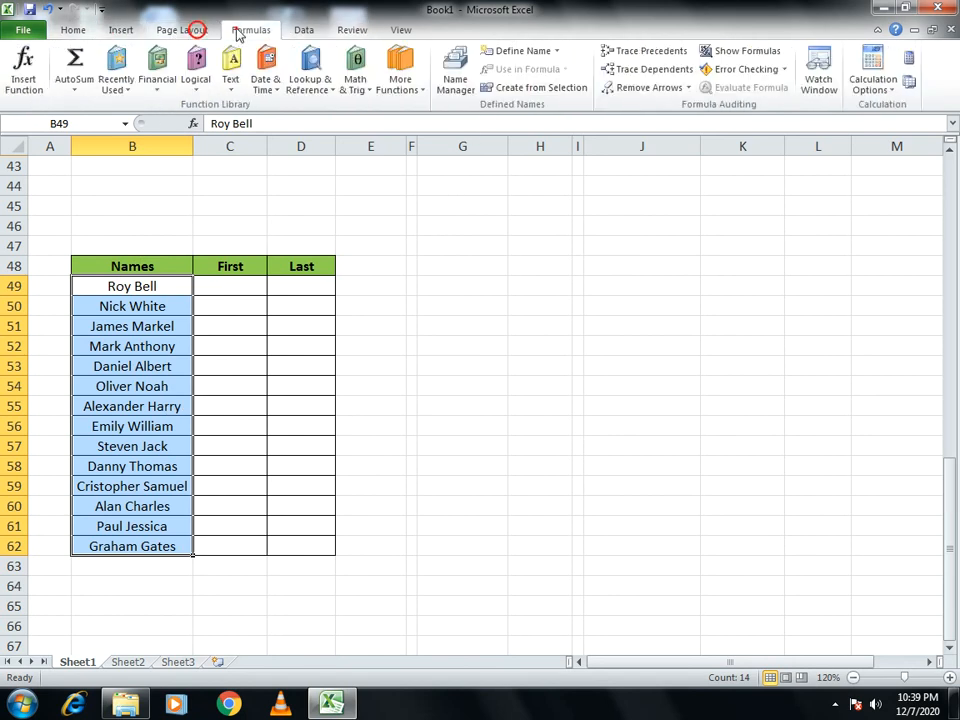
click(306, 31)
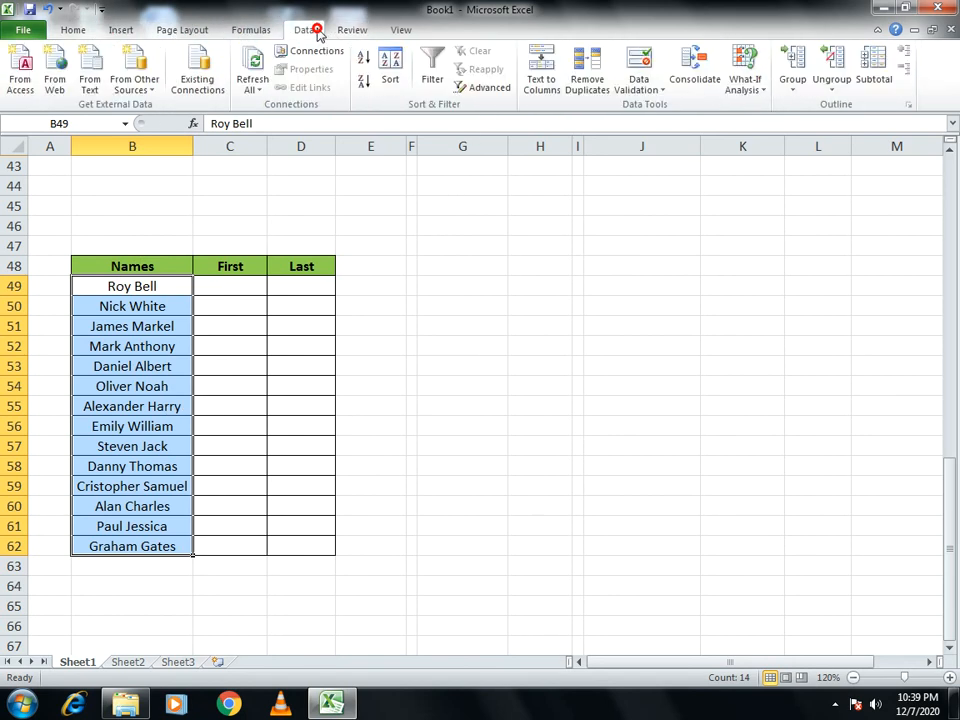
click(543, 92)
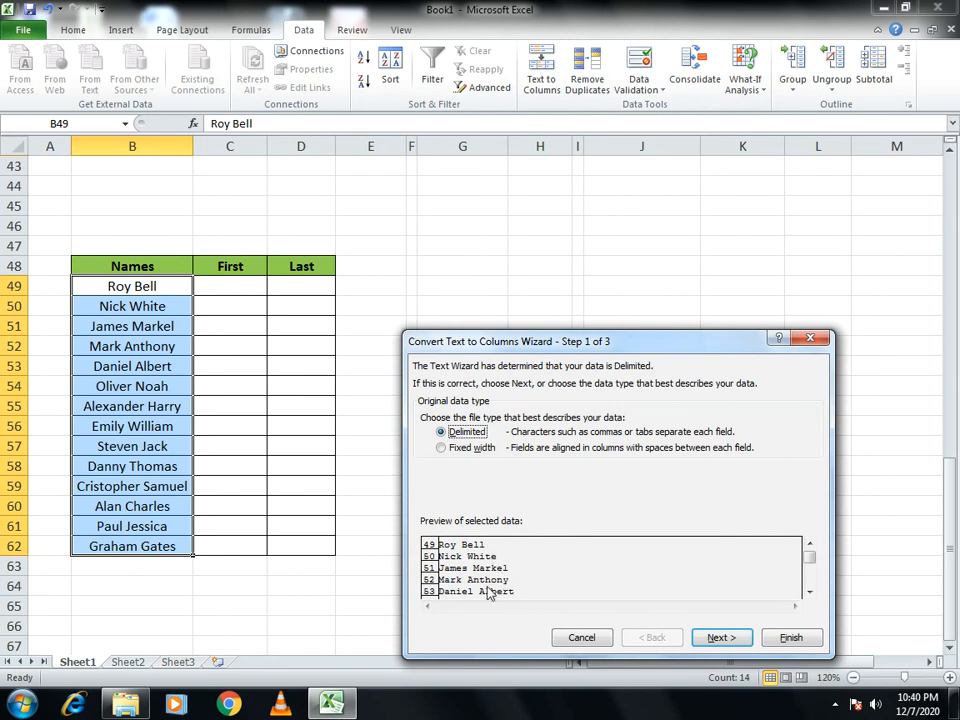
click(714, 638)
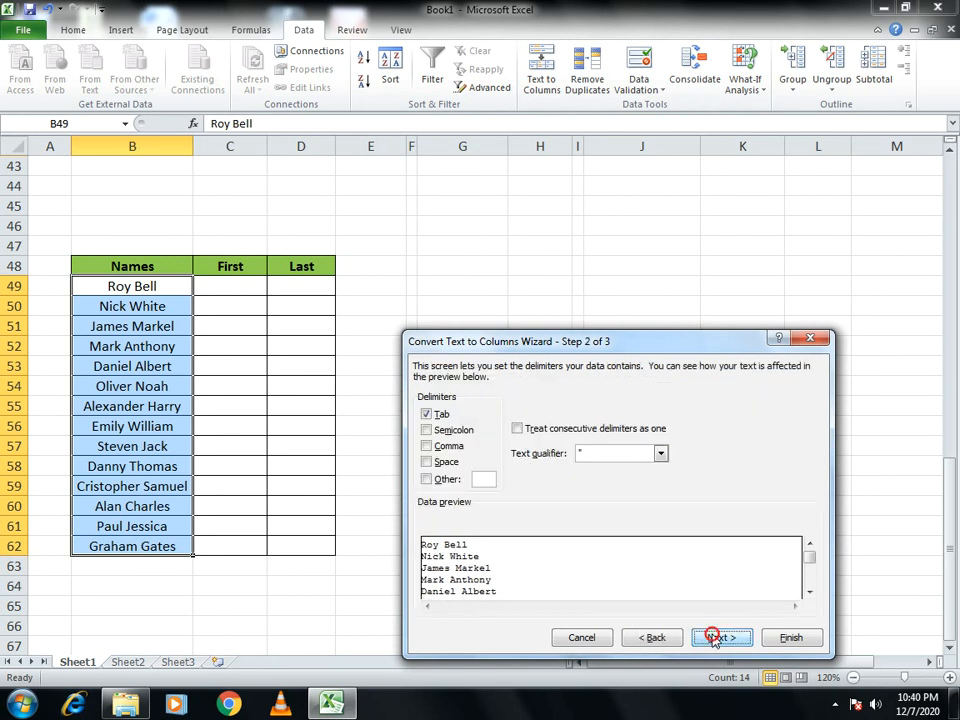
click(427, 463)
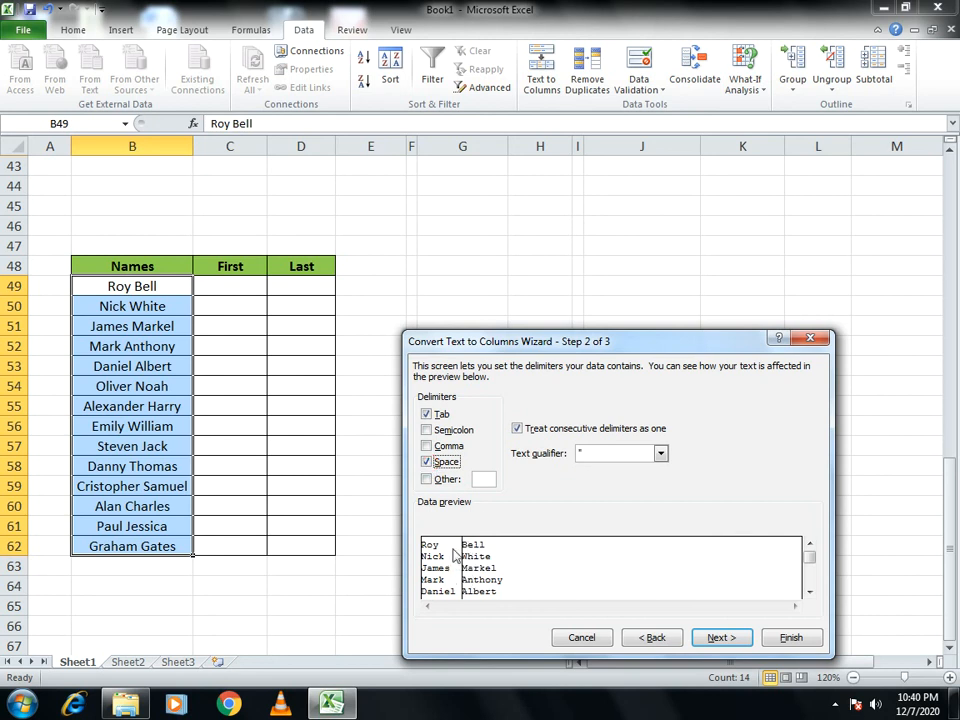
click(722, 638)
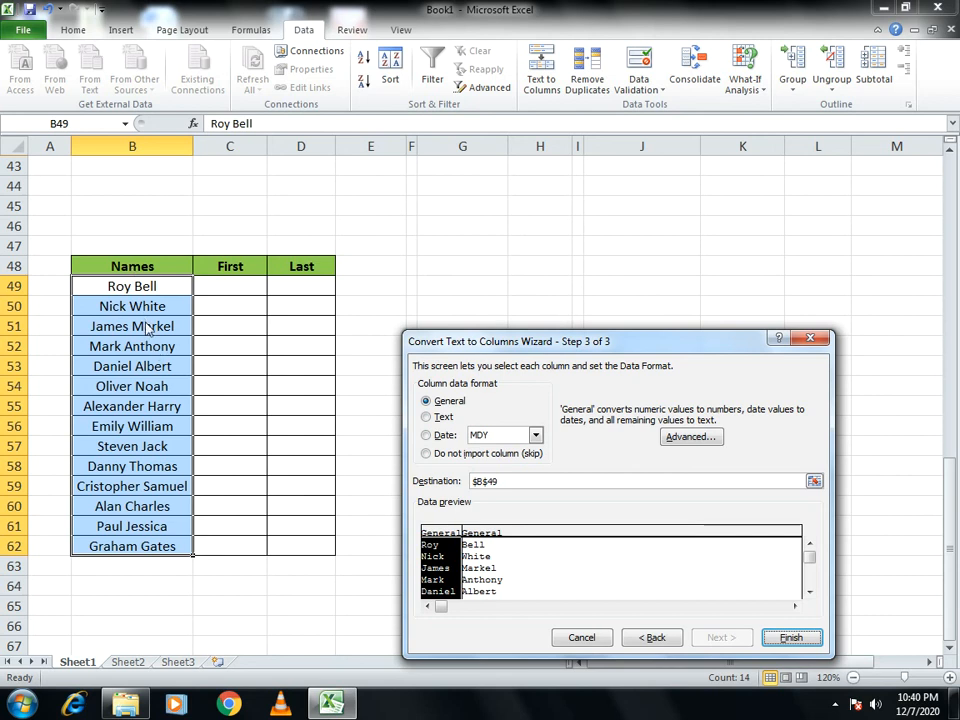
- Set the split's destination to $C$49:$C$62 and finish the conversion, allowing the destination cells' contents to be replaced
drag(517, 481, 456, 481)
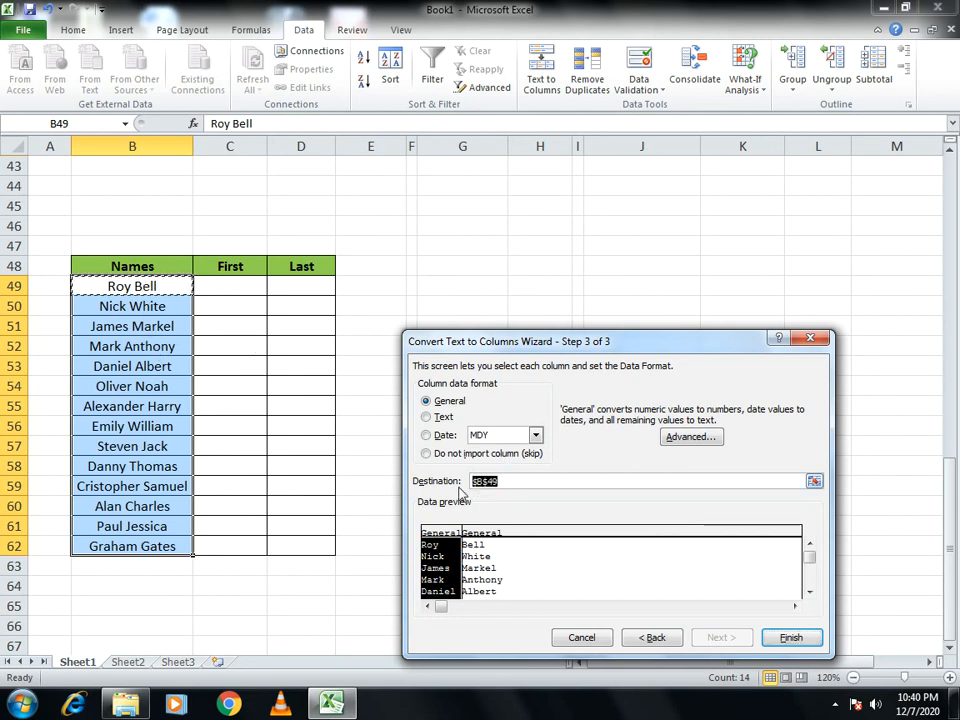
key(BackSpace)
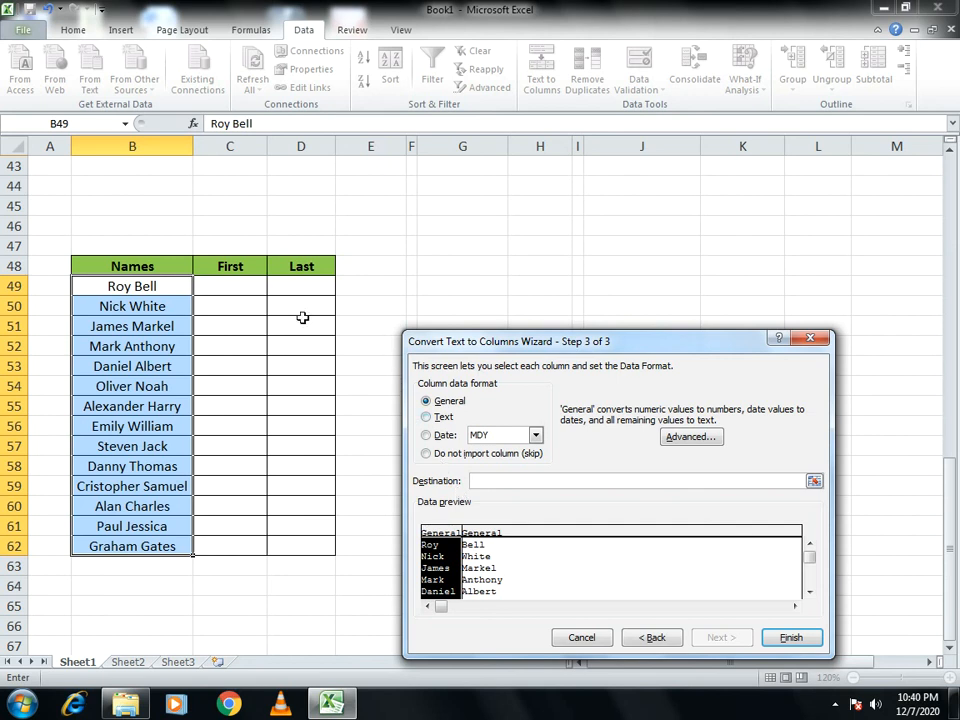
click(241, 285)
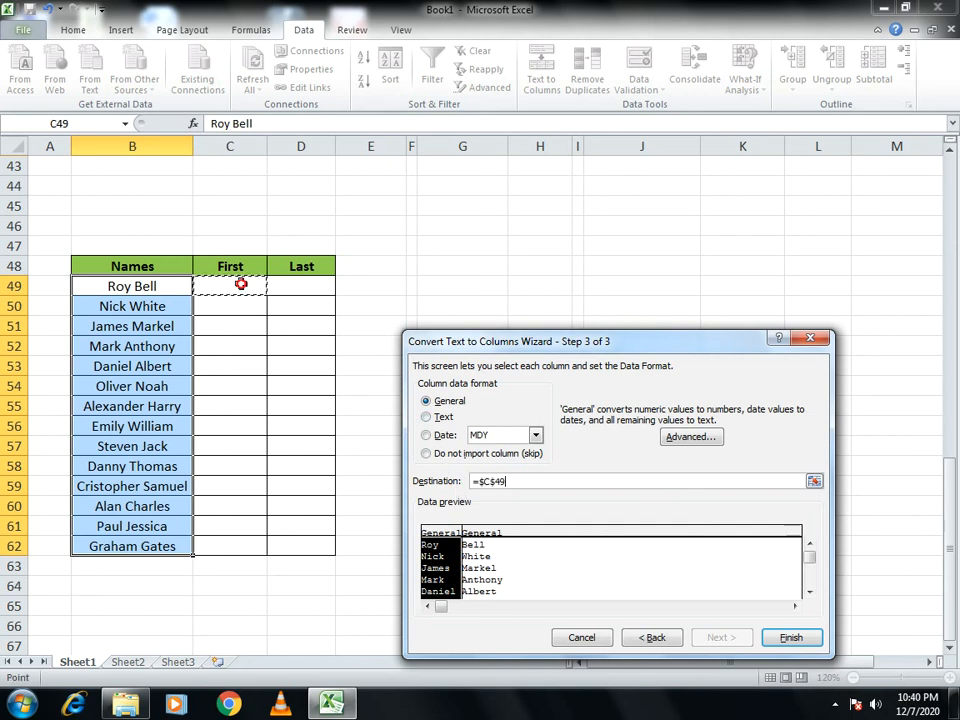
drag(241, 285, 241, 541)
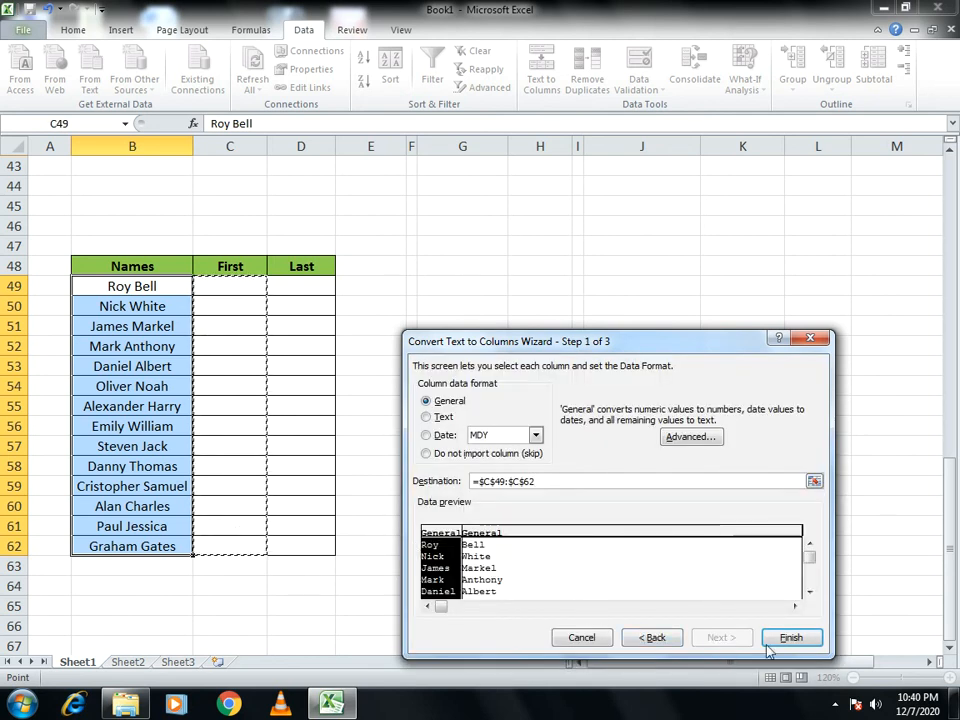
click(814, 640)
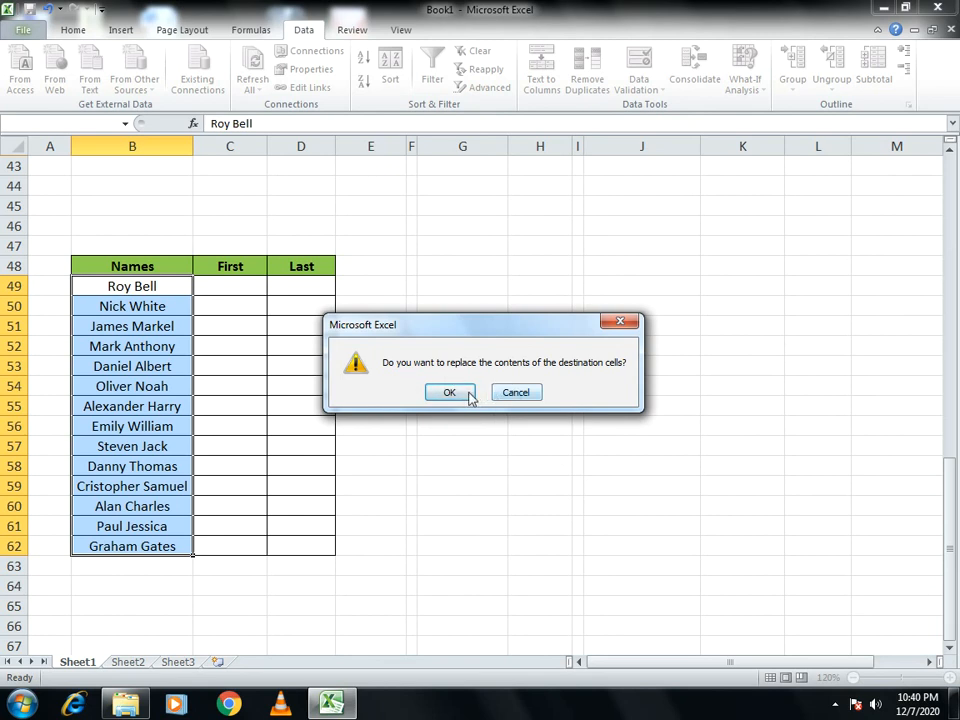
click(464, 392)
click(468, 392)
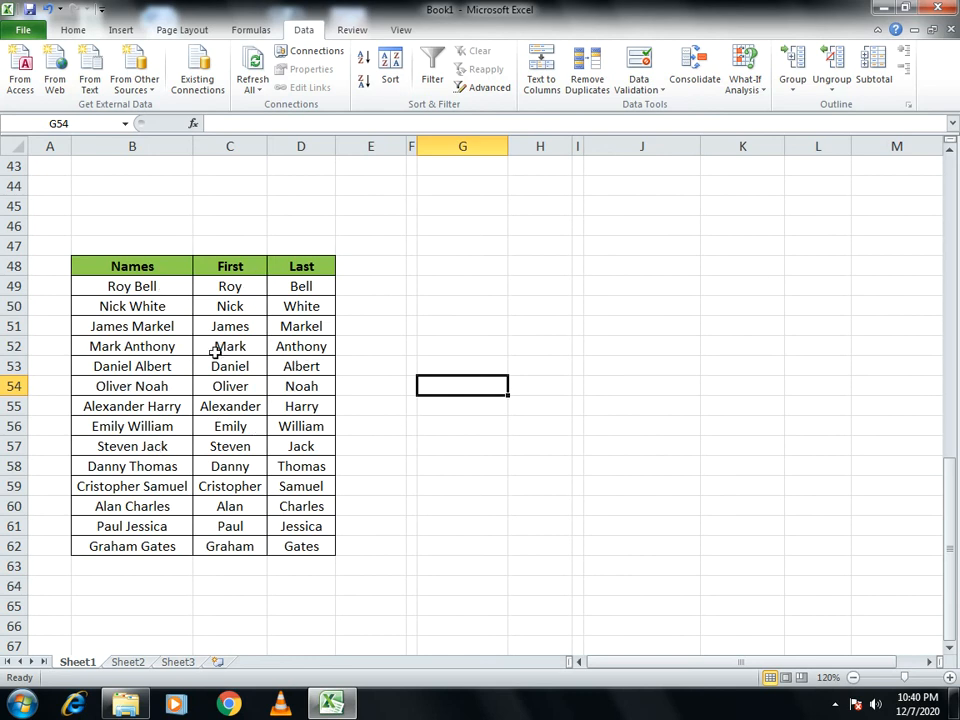
- Make the COUNTIF range in K10 absolute as $C$2:$C$15 and copy the formula down to K12
scroll(313, 306, up, 10)
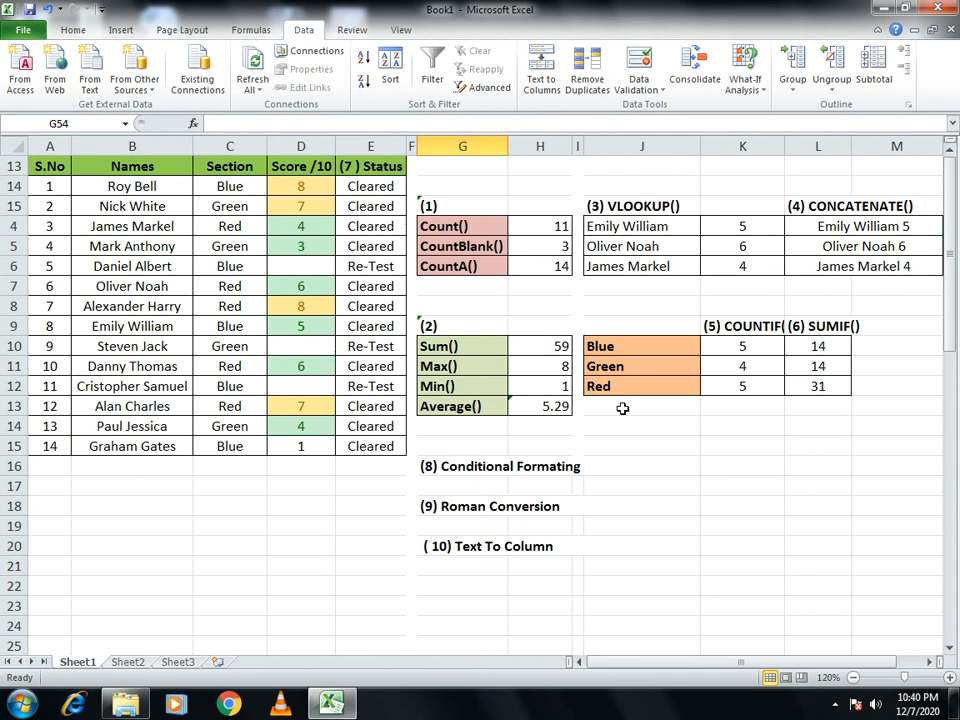
click(740, 348)
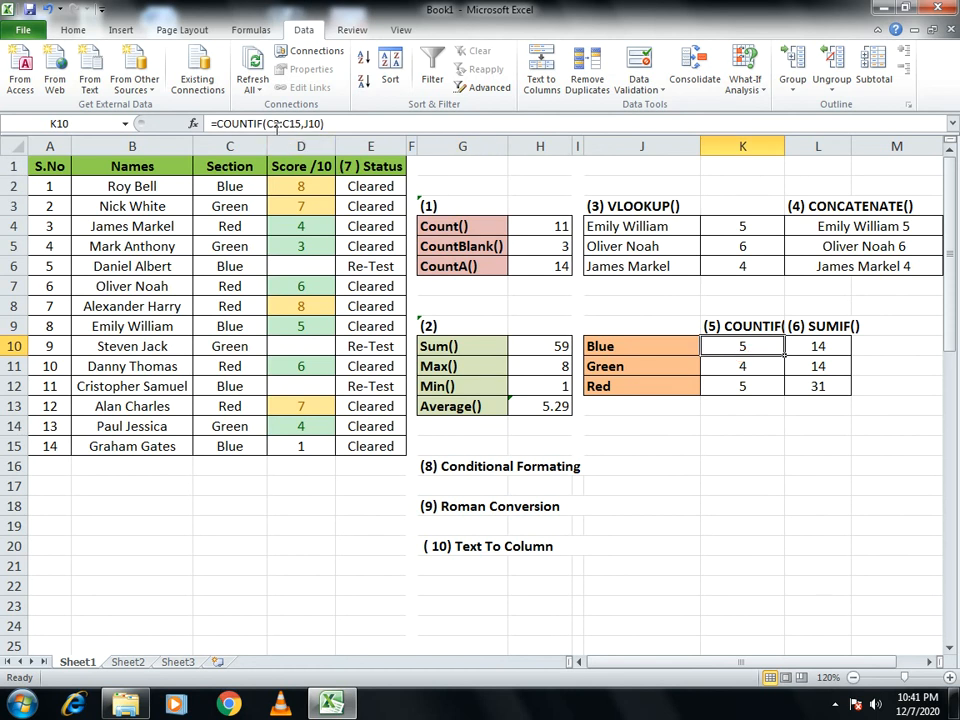
click(268, 124)
drag(260, 124, 304, 124)
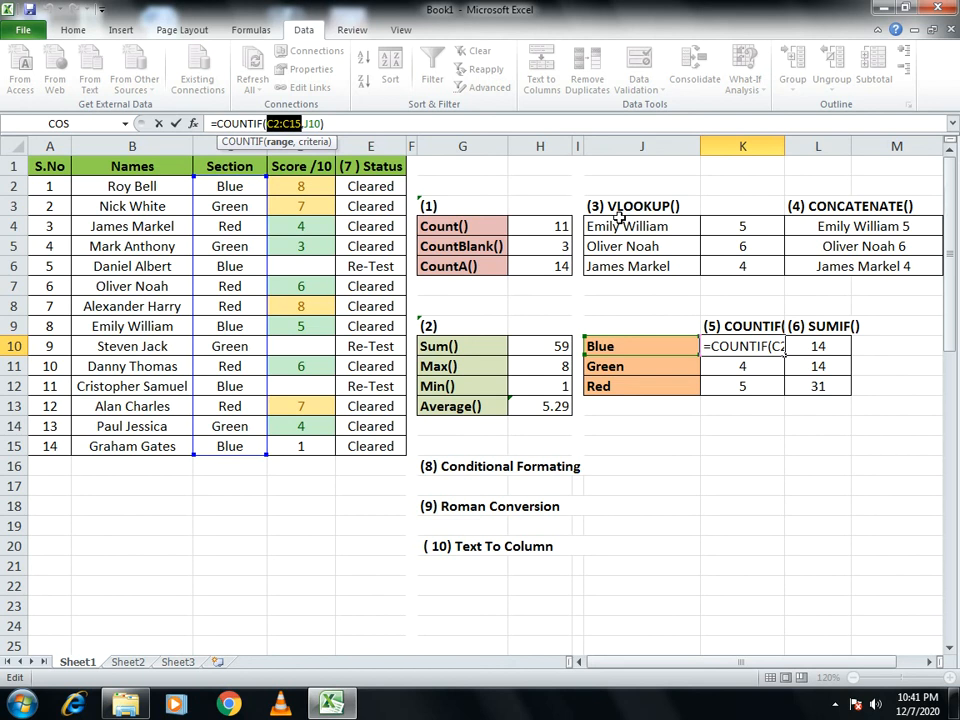
key(F4)
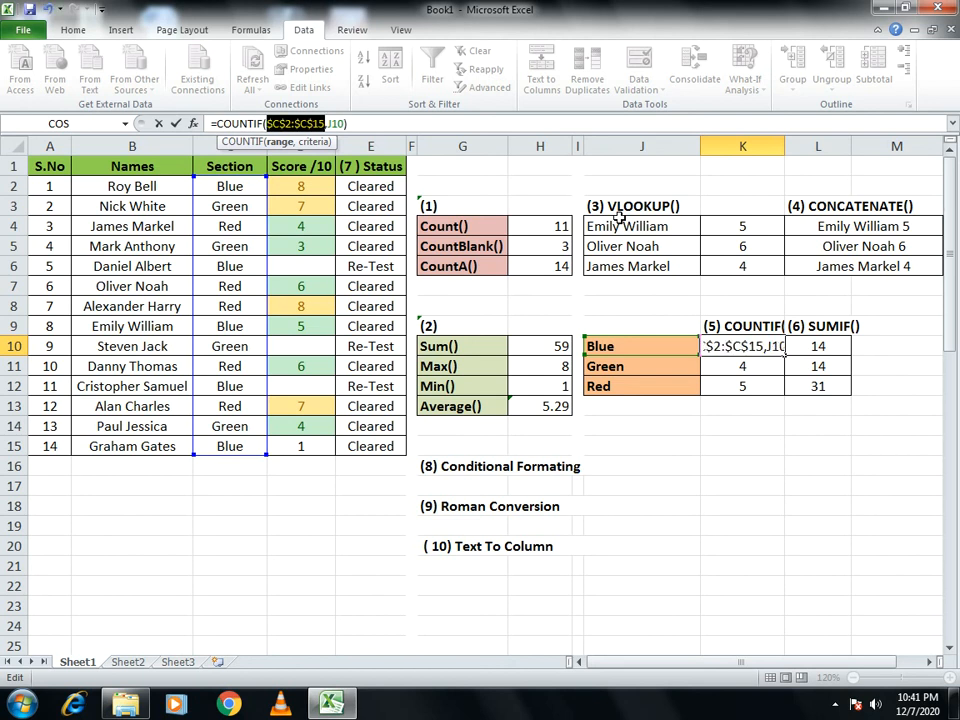
key(Return)
key(Up)
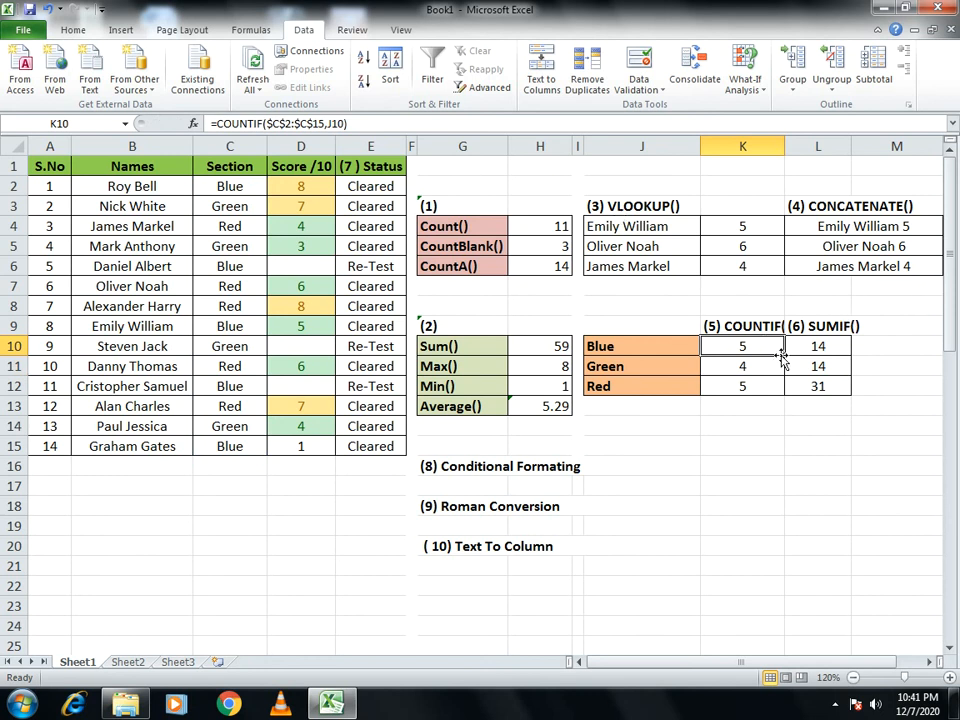
drag(785, 378, 784, 391)
click(784, 428)
click(818, 347)
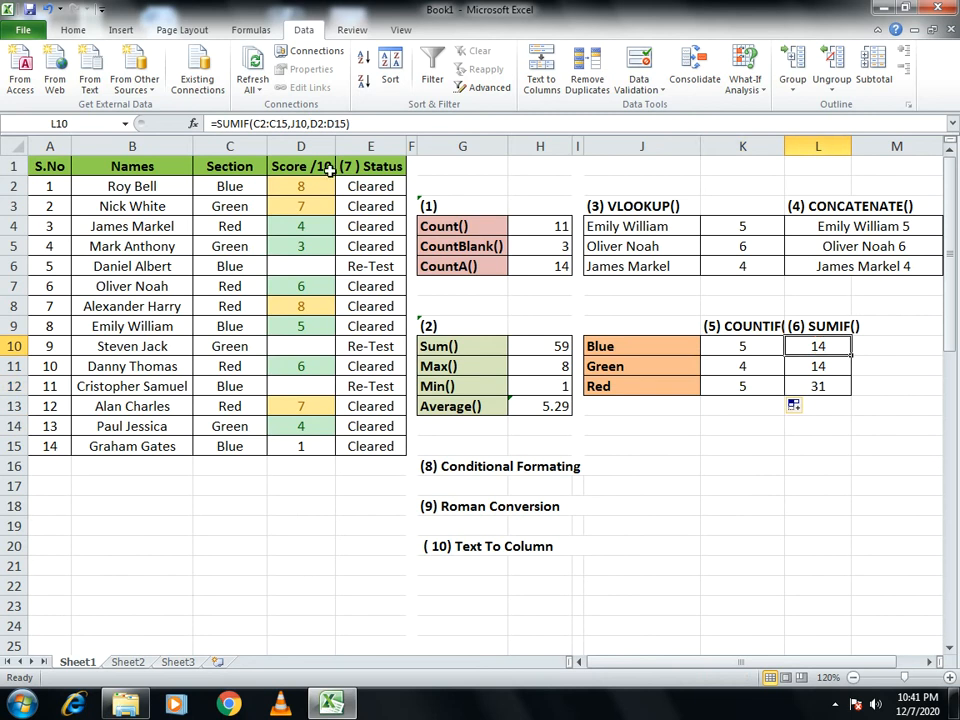
click(258, 124)
drag(258, 124, 292, 124)
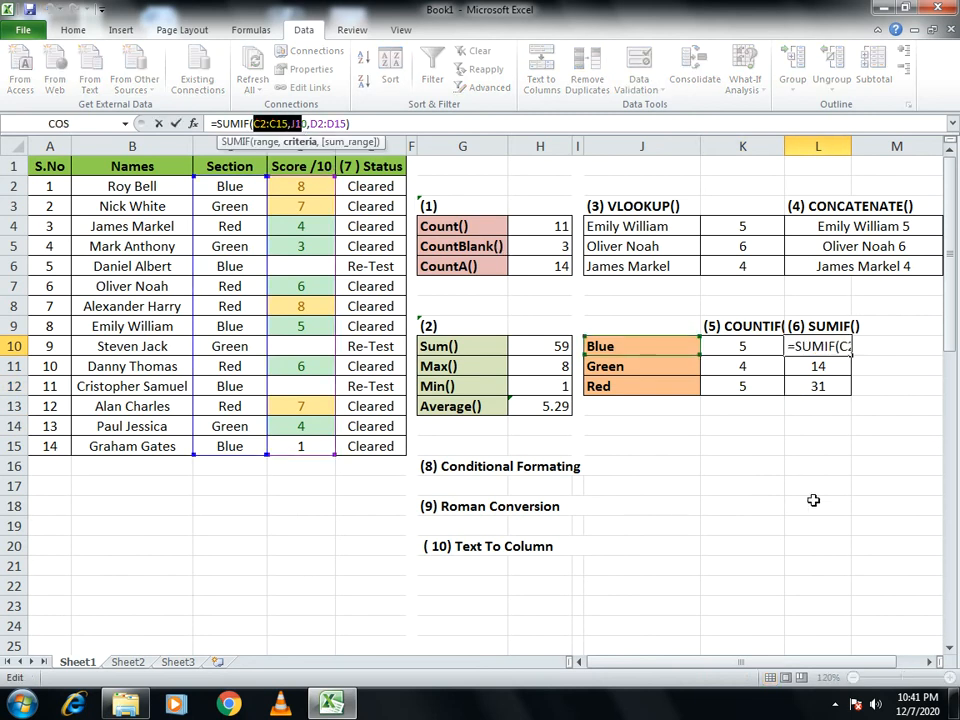
key(Escape)
click(761, 345)
click(796, 345)
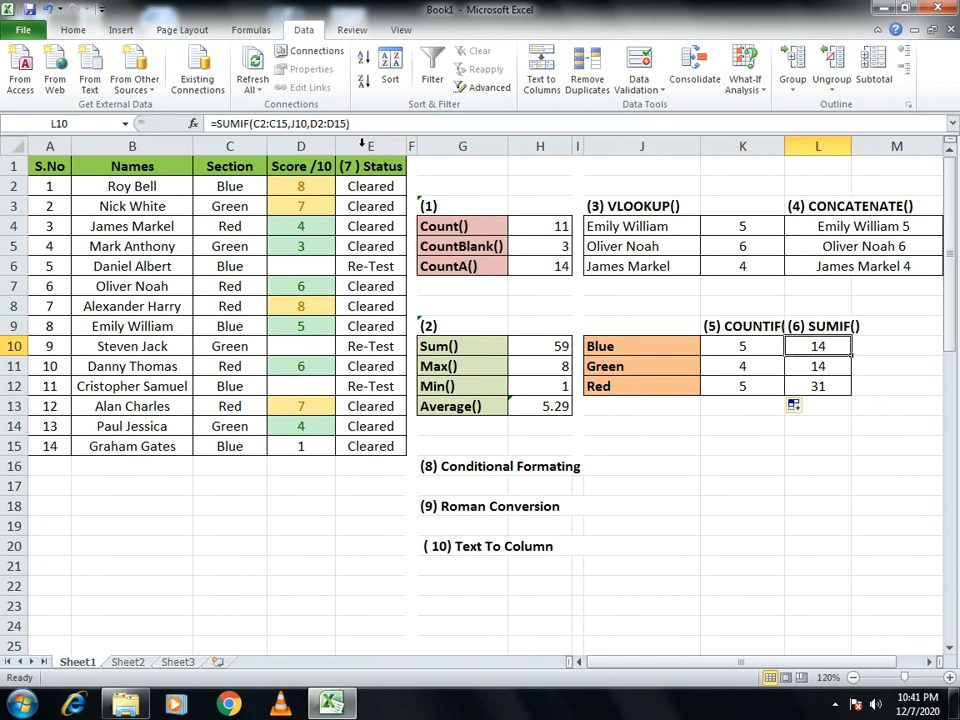
scroll(643, 463, down, 3)
scroll(223, 305, up, 3)
scroll(200, 283, down, 1)
scroll(202, 284, up, 1)
scroll(159, 443, down, 13)
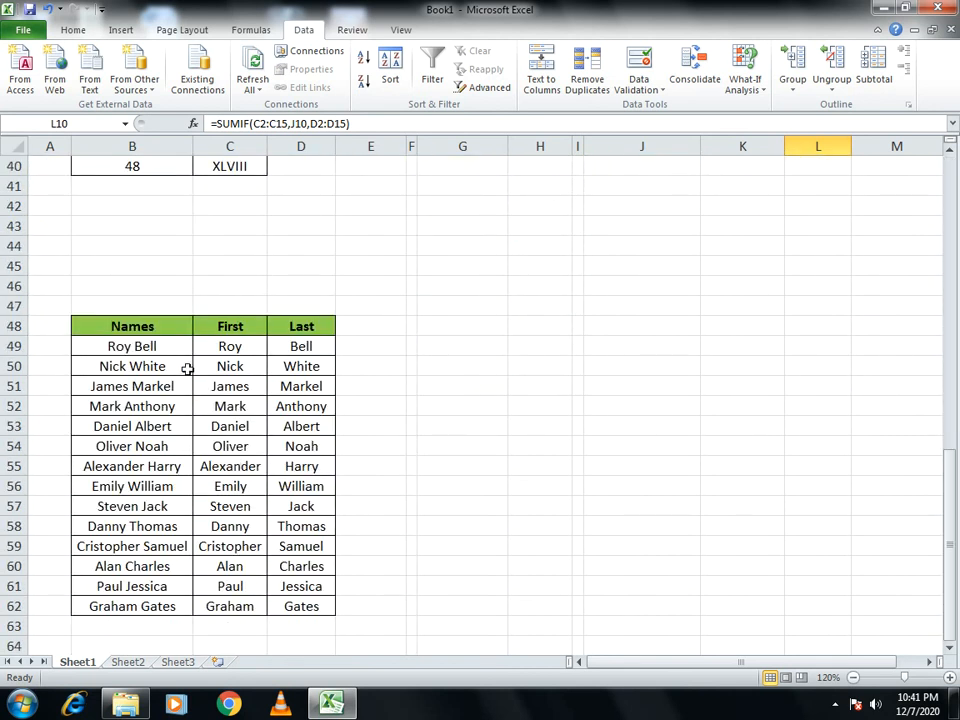
scroll(187, 369, up, 13)
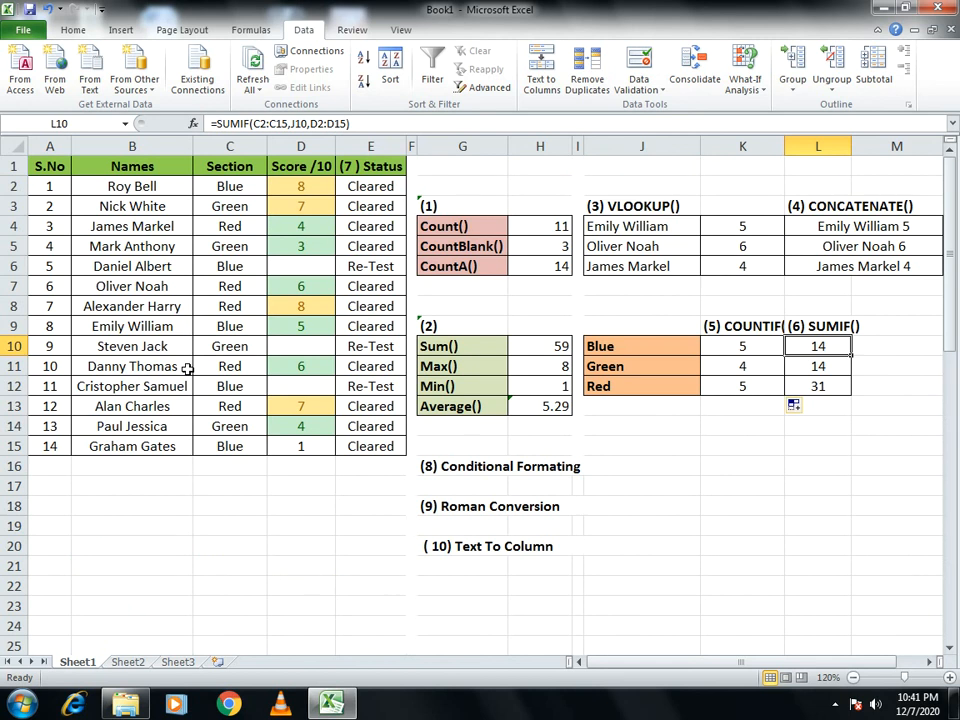